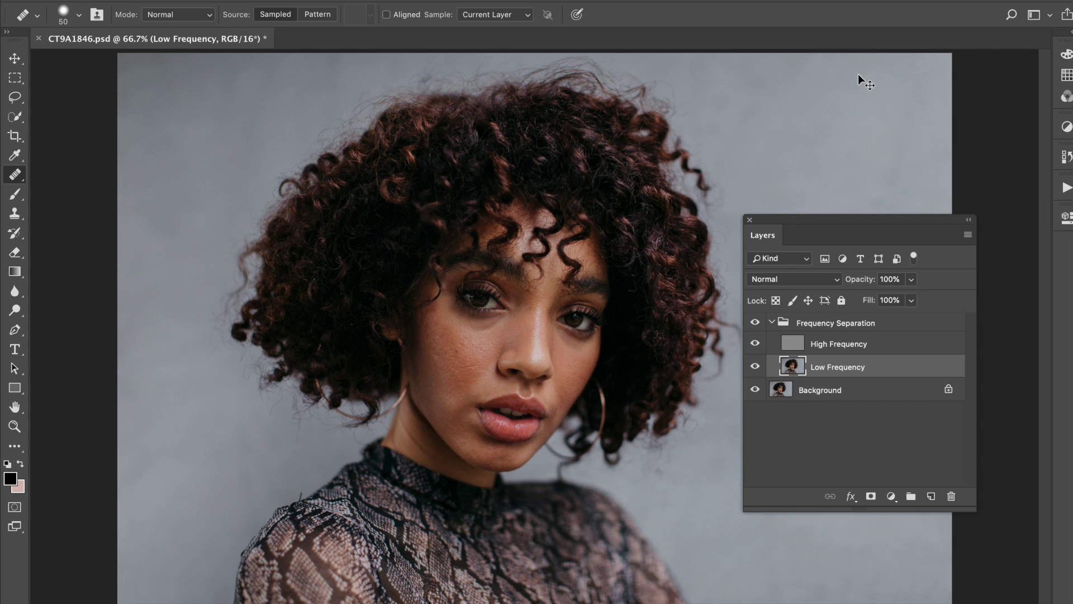
Step: View the portrait at 100% actual size
key(super+plus)
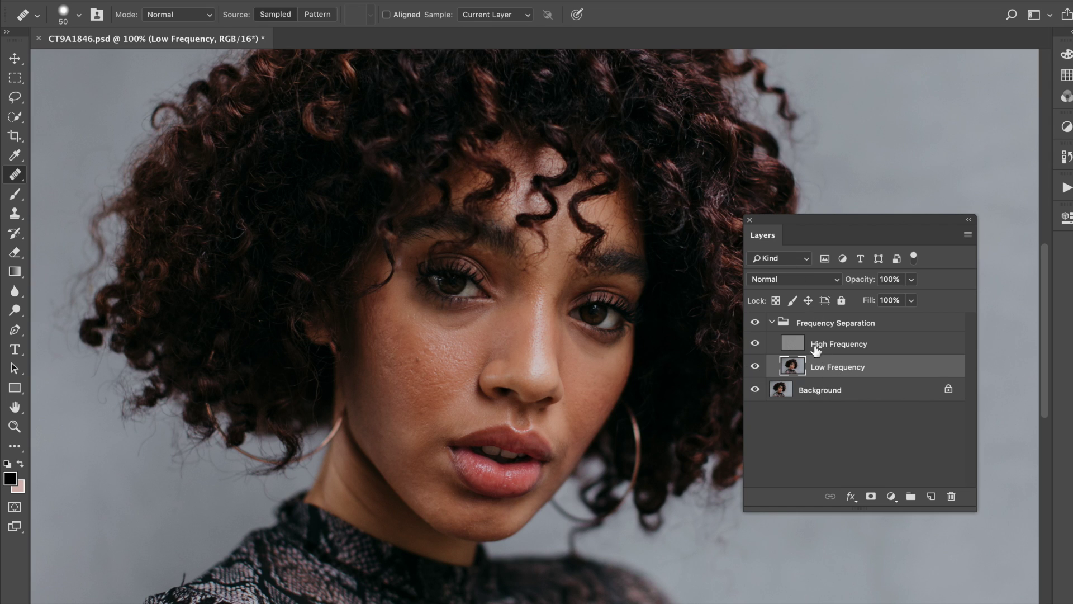
Step: Duplicate Low Frequency, hide High Frequency, and begin healing uneven cheek colour
key(ctrl+j)
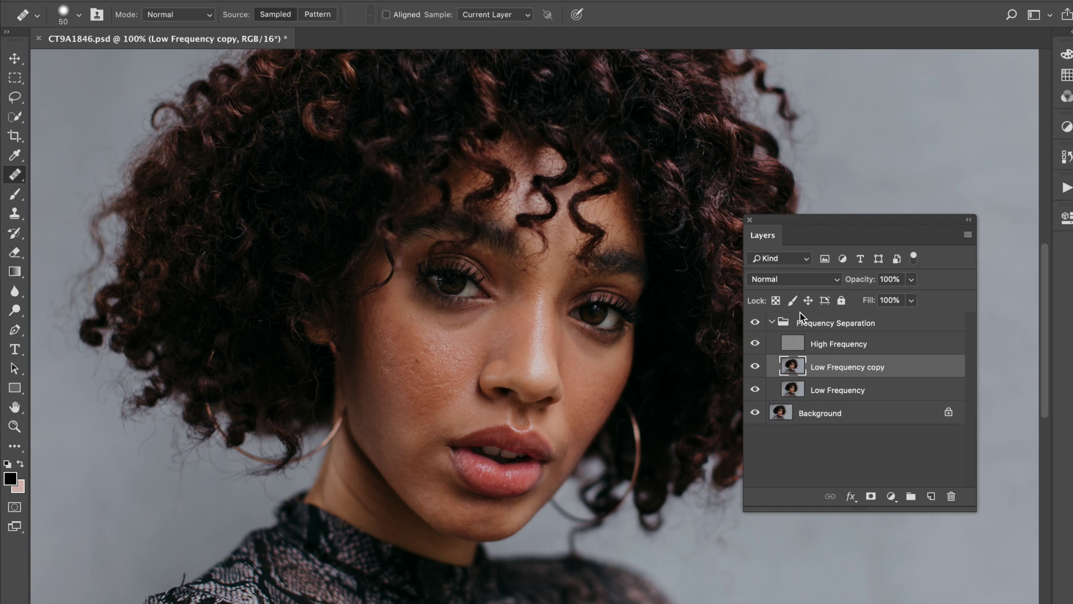
click(754, 345)
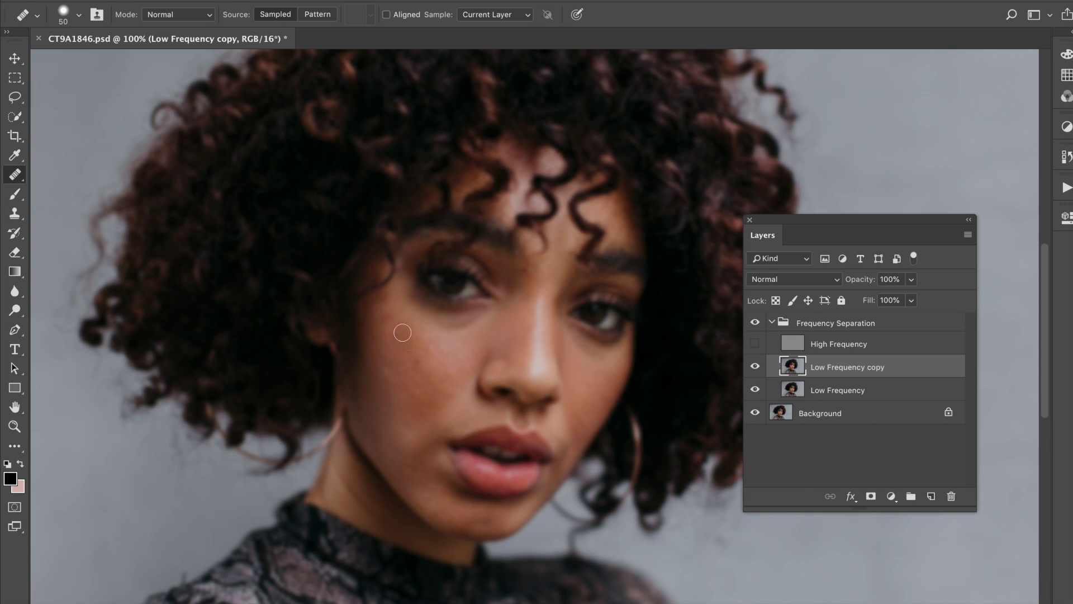
click(445, 371)
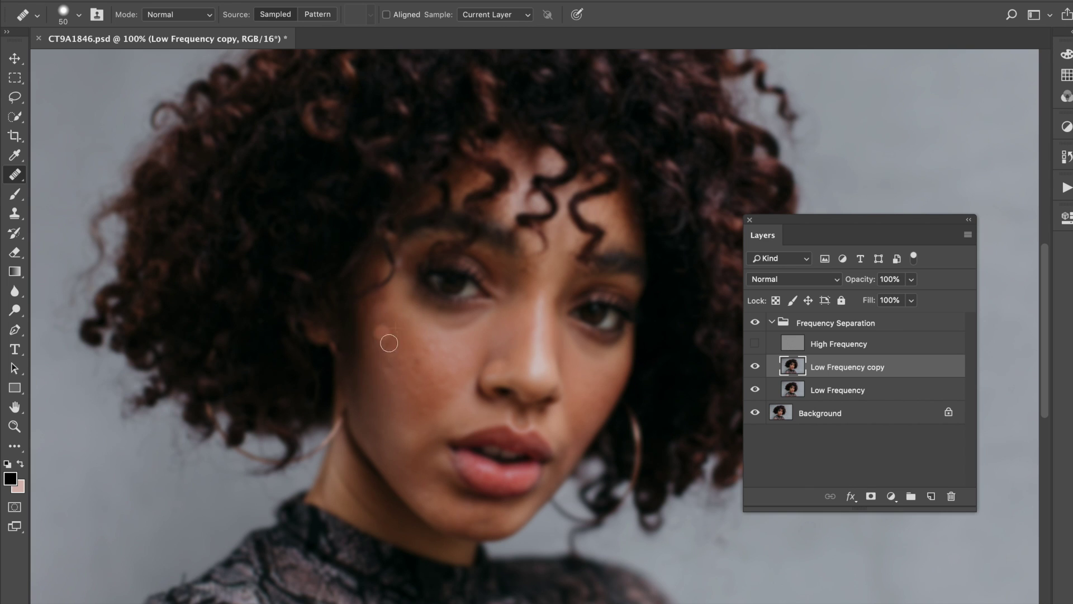
Step: Heal the blotchy cheek colour below the eye using clean cheek skin samples
alt+click(384, 335)
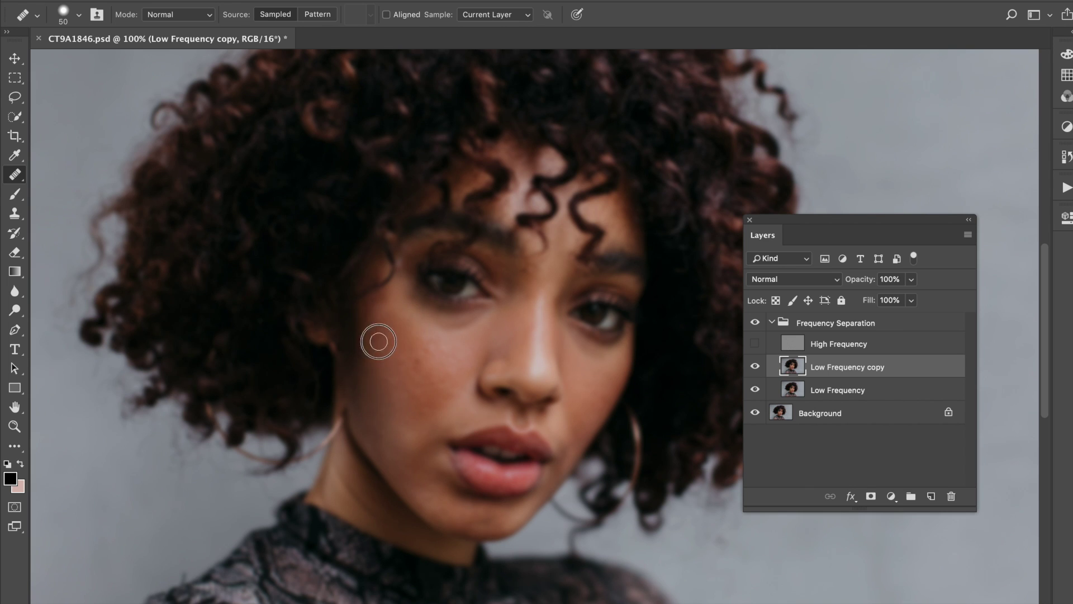
click(413, 351)
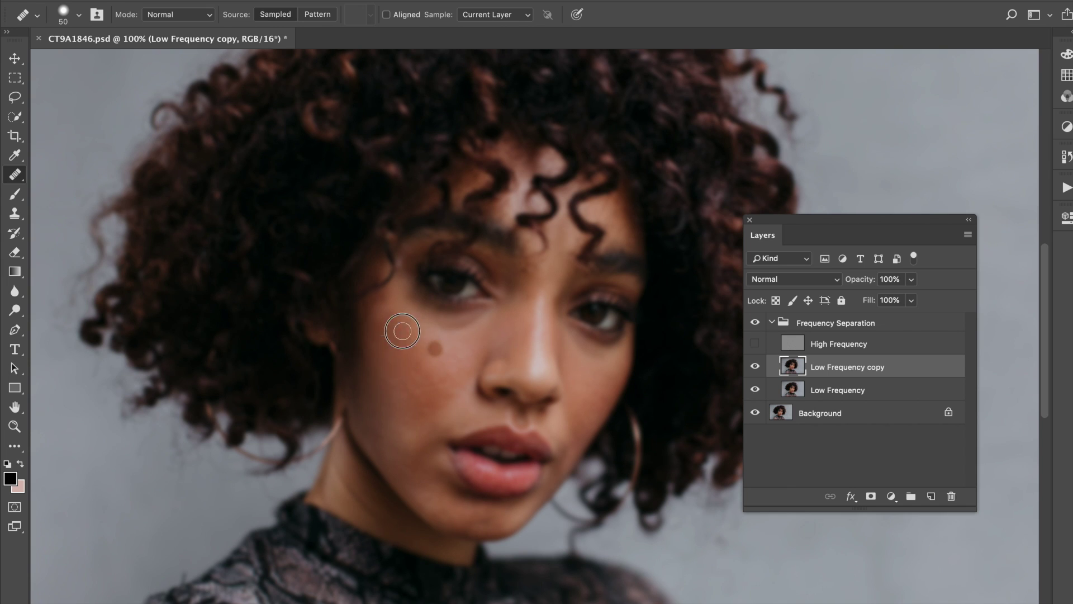
click(399, 327)
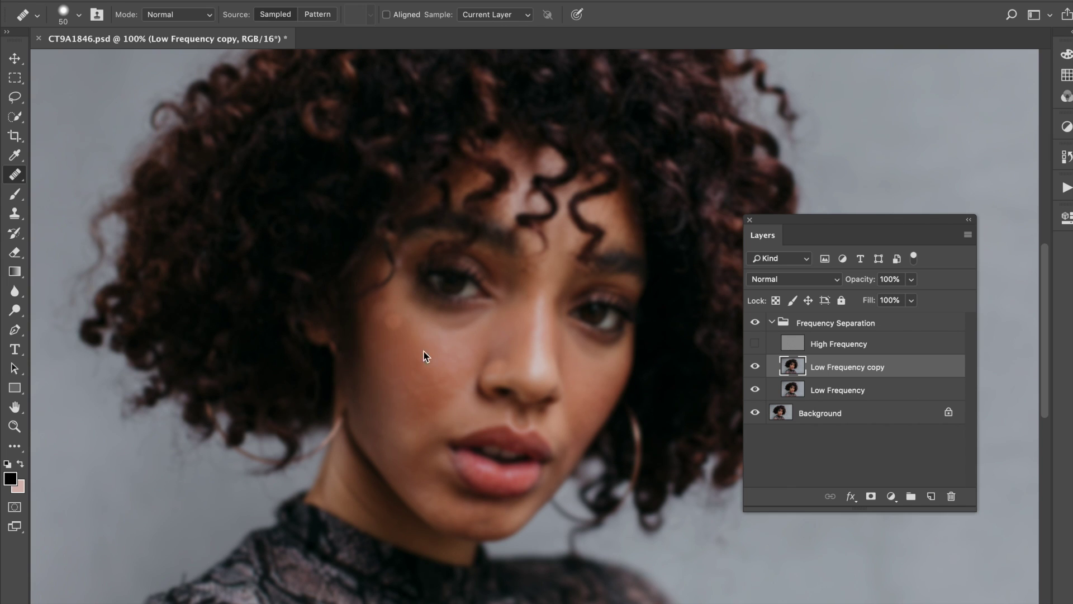
click(393, 384)
click(391, 376)
click(387, 396)
alt+click(411, 360)
click(435, 355)
Step: Heal uneven tone along the jawline and lower cheek, then shrink the brush to 40
click(384, 450)
click(395, 457)
click(404, 398)
click(401, 465)
alt+click(396, 406)
click(421, 422)
alt+click(459, 346)
click(448, 398)
key(bracketleft)
Step: Heal the skin under the eye, spots on the nose bridge, and a cheek patch
mouse_move(470, 323)
mouse_down()
mouse_move(449, 341)
mouse_move(441, 333)
mouse_move(465, 331)
mouse_up()
mouse_move(451, 342)
mouse_down()
mouse_move(463, 321)
mouse_move(464, 338)
mouse_move(447, 328)
mouse_move(472, 342)
mouse_move(448, 335)
mouse_move(472, 335)
mouse_move(477, 349)
mouse_up()
alt+click(480, 367)
drag(466, 324, 455, 328)
click(508, 323)
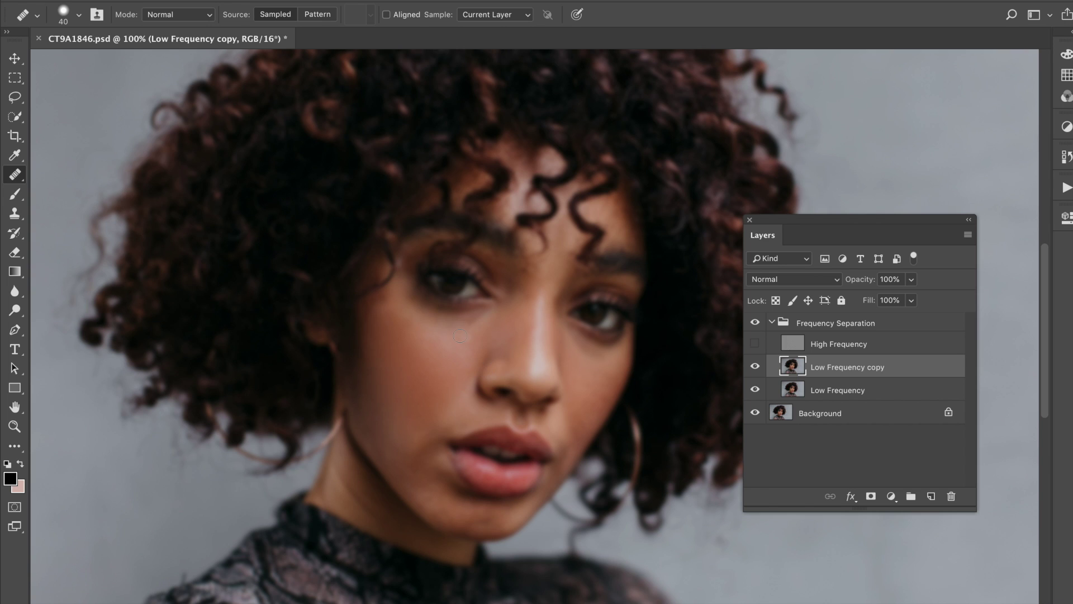
mouse_move(460, 335)
mouse_down()
mouse_move(477, 329)
mouse_move(465, 330)
mouse_up()
alt+click(449, 329)
click(470, 317)
click(555, 284)
click(604, 390)
click(589, 379)
Step: Show High Frequency again and even out the lower cheek toward the jaw
drag(460, 344, 478, 321)
click(755, 344)
drag(371, 391, 395, 455)
drag(409, 395, 387, 436)
mouse_move(407, 360)
mouse_down()
mouse_move(379, 419)
mouse_move(390, 445)
mouse_move(395, 434)
mouse_up()
mouse_move(416, 475)
mouse_down()
mouse_move(408, 474)
mouse_move(425, 494)
mouse_move(400, 472)
mouse_up()
Step: Heal away the chin mole and the blemishes beside and below the lips
click(437, 504)
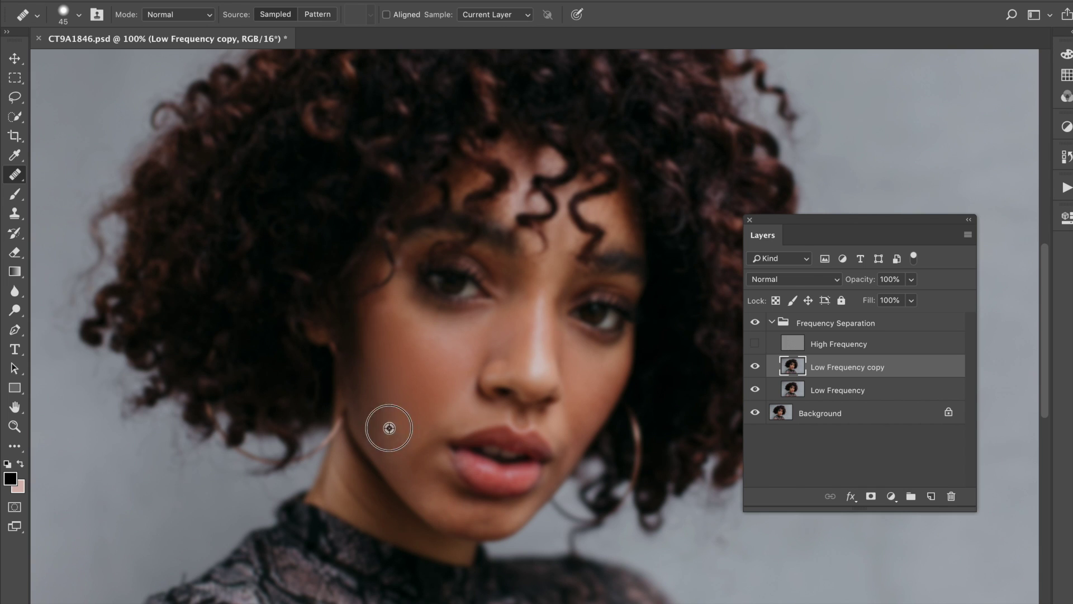
alt+click(406, 468)
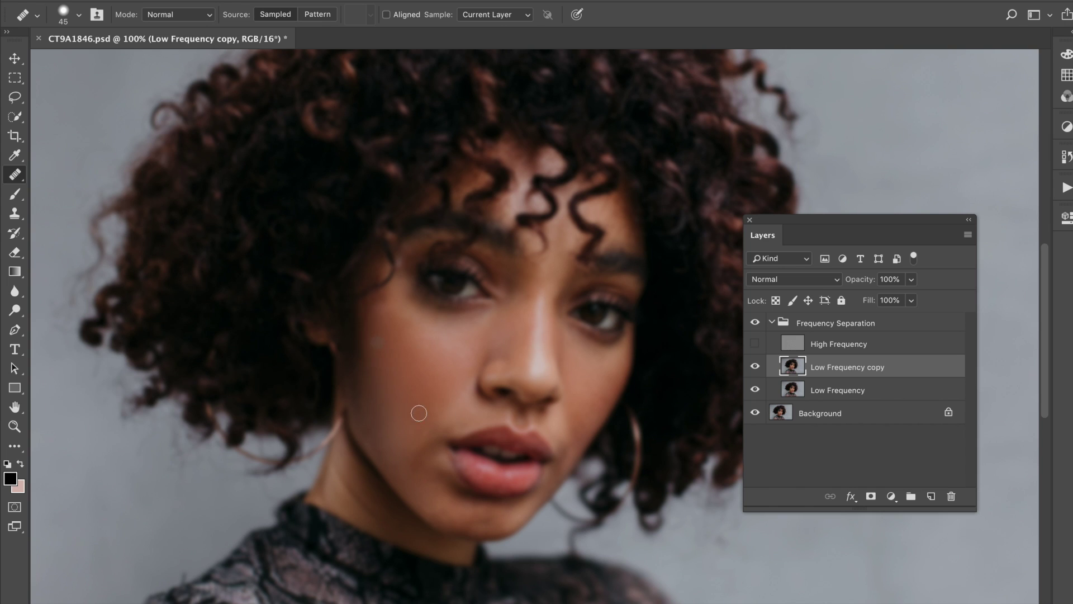
mouse_move(425, 461)
mouse_down()
mouse_move(410, 450)
mouse_move(432, 473)
mouse_up()
drag(414, 468, 418, 431)
click(412, 457)
click(419, 458)
click(412, 455)
click(425, 471)
click(401, 438)
click(412, 465)
click(438, 414)
alt+click(401, 426)
Step: Heal the remaining tone patches on the chin and lower cheek from clean chin samples
click(398, 423)
click(413, 425)
click(421, 475)
click(419, 475)
alt+click(395, 455)
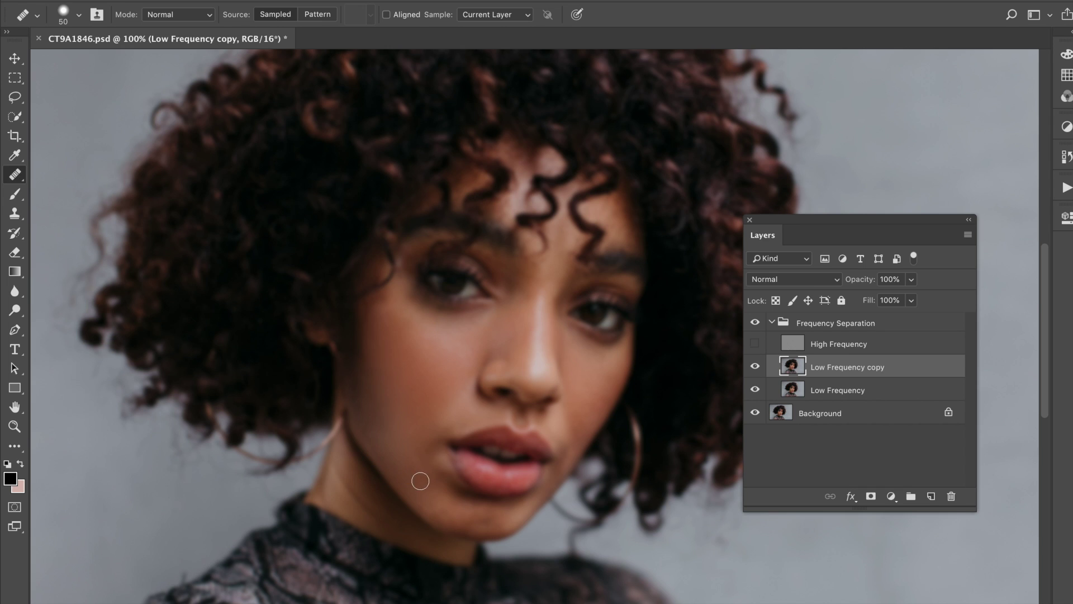
alt+click(396, 442)
alt+click(385, 433)
click(371, 399)
click(14, 289)
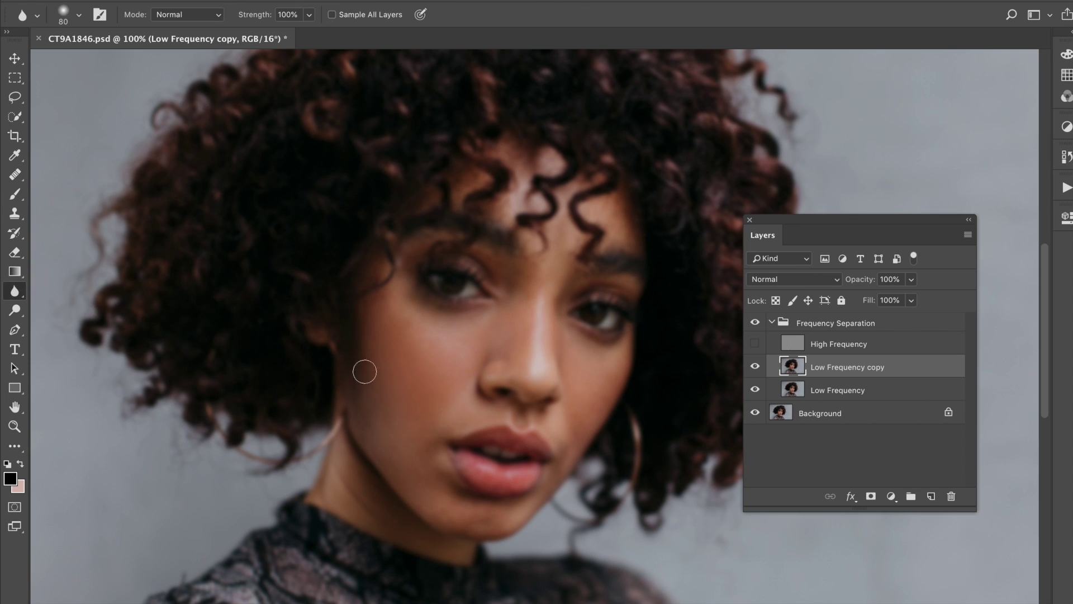
Step: Blur the lower cheek tone, then heal the cheek near the ear
click(20, 291)
click(62, 285)
mouse_move(383, 414)
mouse_down()
mouse_move(368, 386)
mouse_move(396, 444)
mouse_move(367, 406)
mouse_move(387, 434)
mouse_move(386, 398)
mouse_move(387, 426)
mouse_move(367, 383)
mouse_move(390, 451)
mouse_move(355, 399)
mouse_move(373, 378)
mouse_move(407, 452)
mouse_move(372, 409)
mouse_move(375, 426)
mouse_move(404, 431)
mouse_move(387, 371)
mouse_move(401, 422)
mouse_move(383, 406)
mouse_move(418, 452)
mouse_up()
click(15, 175)
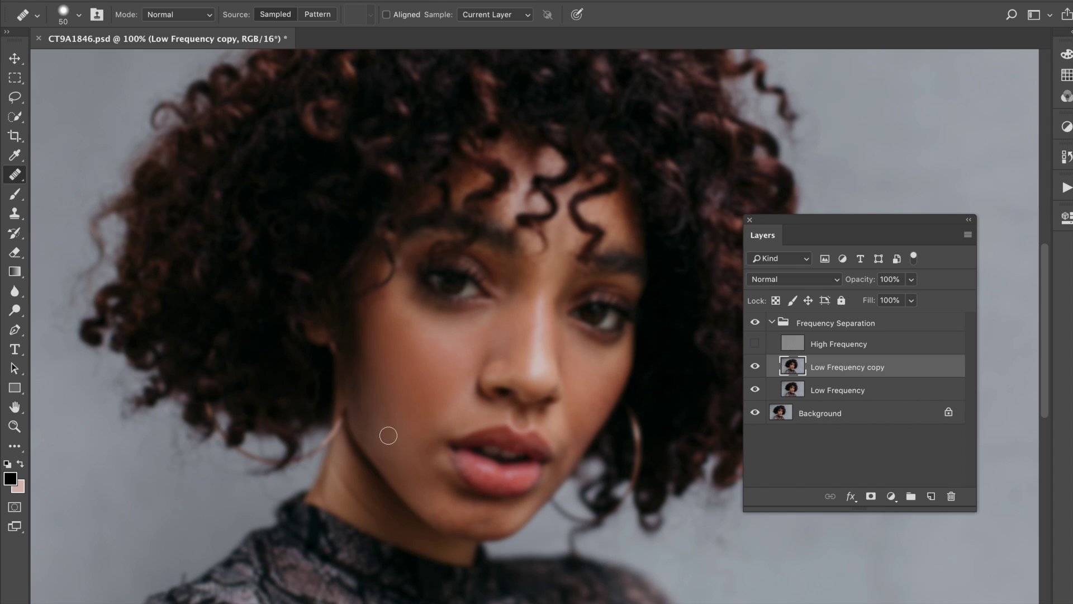
mouse_move(389, 436)
mouse_down()
mouse_move(376, 419)
mouse_move(385, 440)
mouse_up()
drag(360, 347, 360, 347)
Step: At 200% zoom, heal the upper cheek by the ear, toggling Low Frequency copy to compare
key(super+plus)
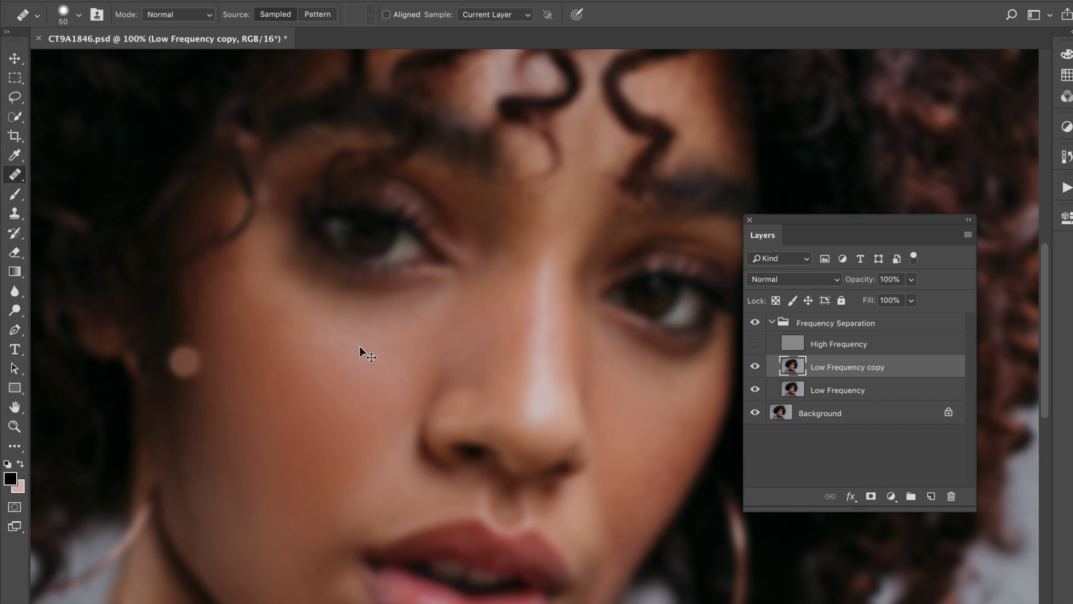
drag(247, 459, 340, 268)
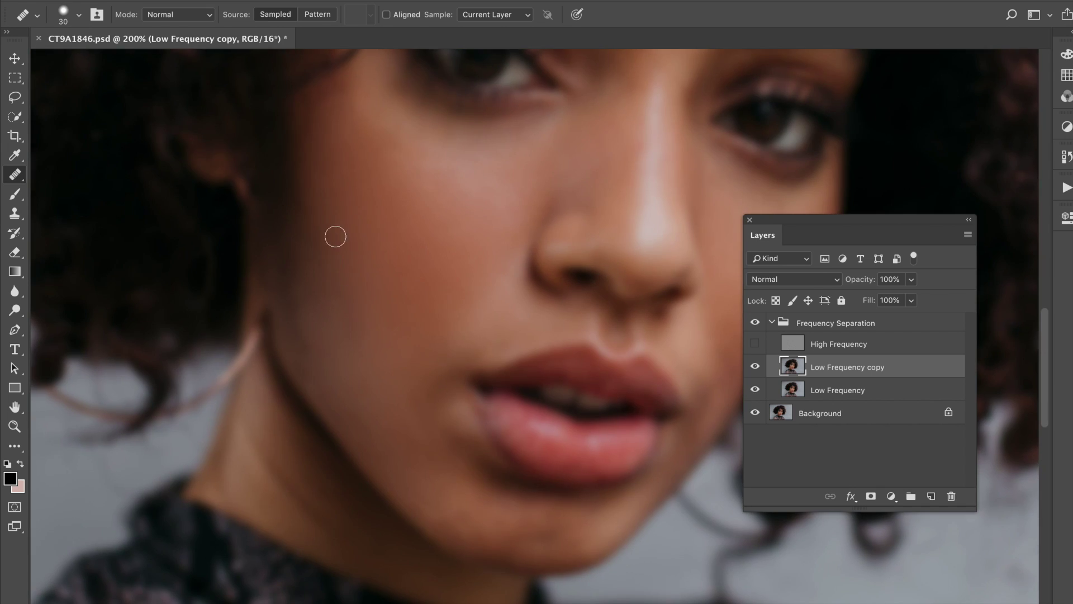
click(755, 366)
click(756, 367)
drag(297, 291, 292, 276)
click(293, 271)
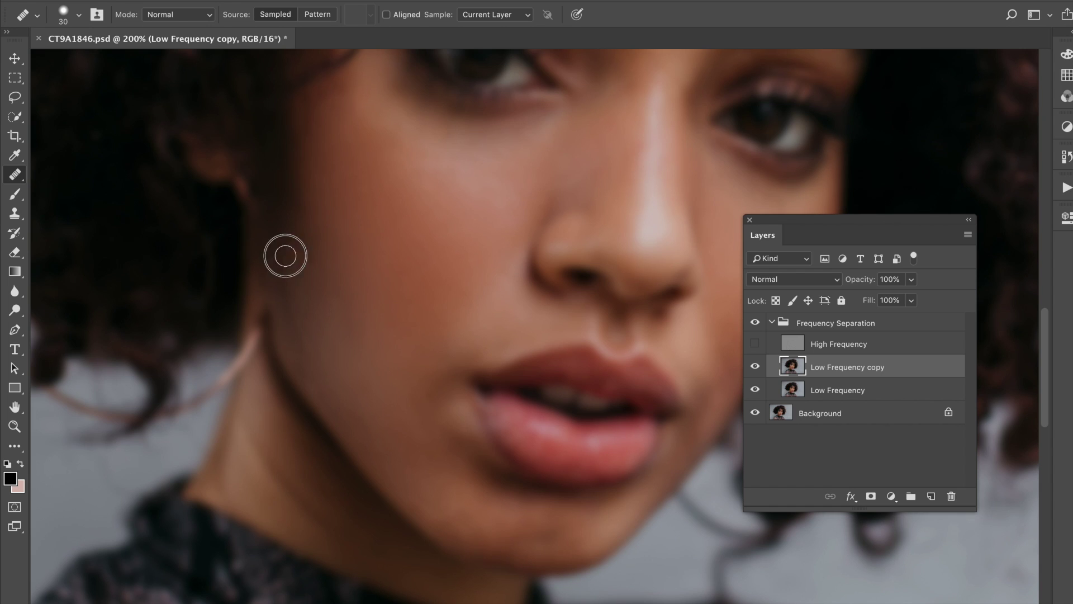
mouse_move(285, 256)
mouse_down()
mouse_move(304, 297)
mouse_move(328, 296)
mouse_move(307, 312)
mouse_move(294, 235)
mouse_move(285, 271)
mouse_move(299, 334)
mouse_move(297, 269)
mouse_move(338, 299)
mouse_move(323, 338)
mouse_move(294, 336)
mouse_move(311, 287)
mouse_move(303, 215)
mouse_move(285, 257)
mouse_move(336, 313)
mouse_move(316, 248)
mouse_up()
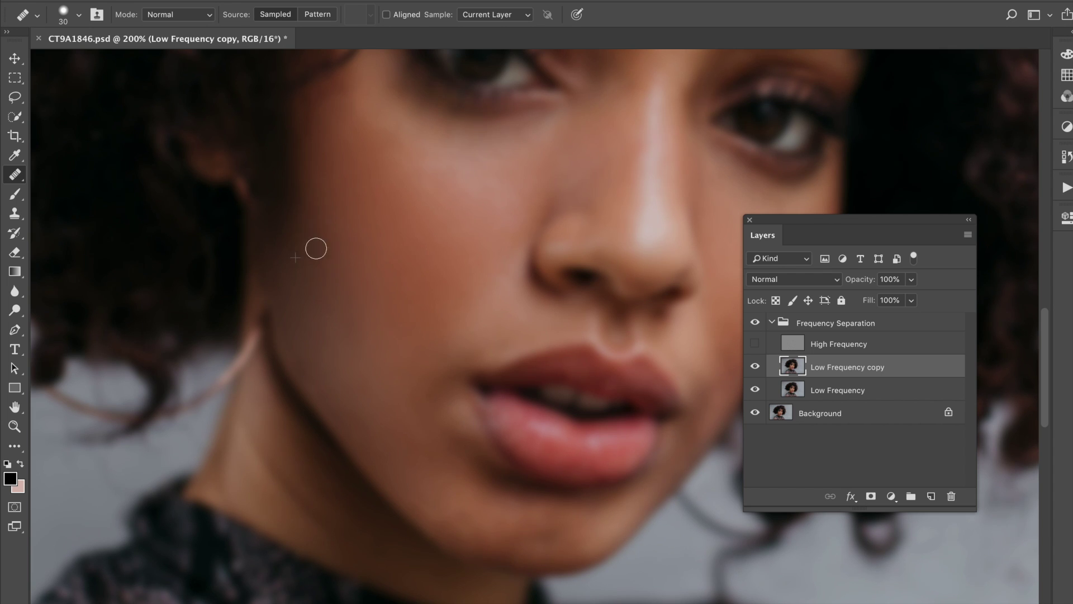
click(755, 366)
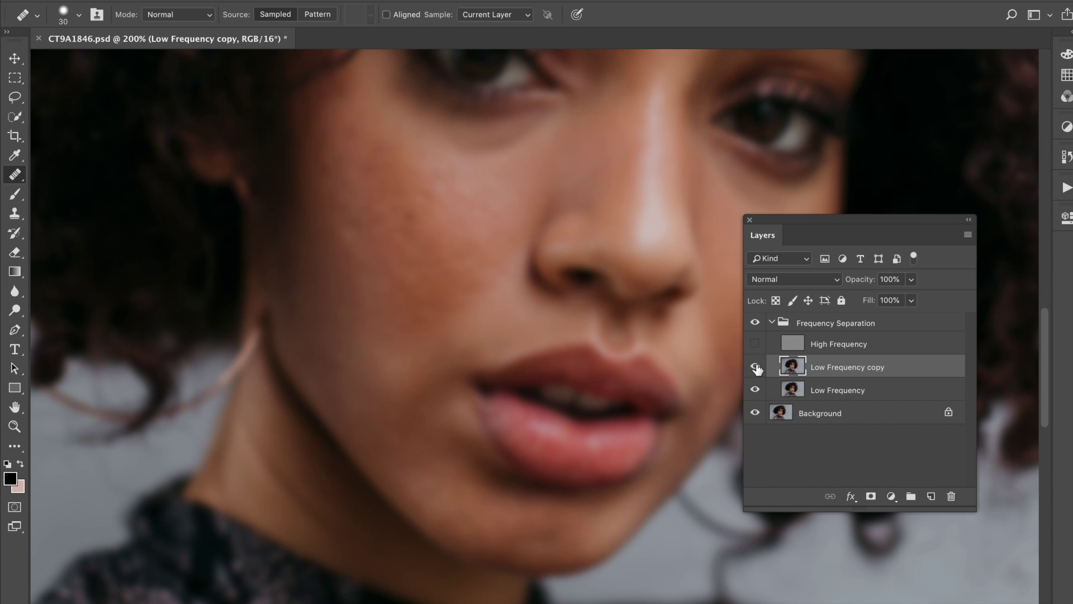
click(755, 366)
click(755, 367)
click(755, 367)
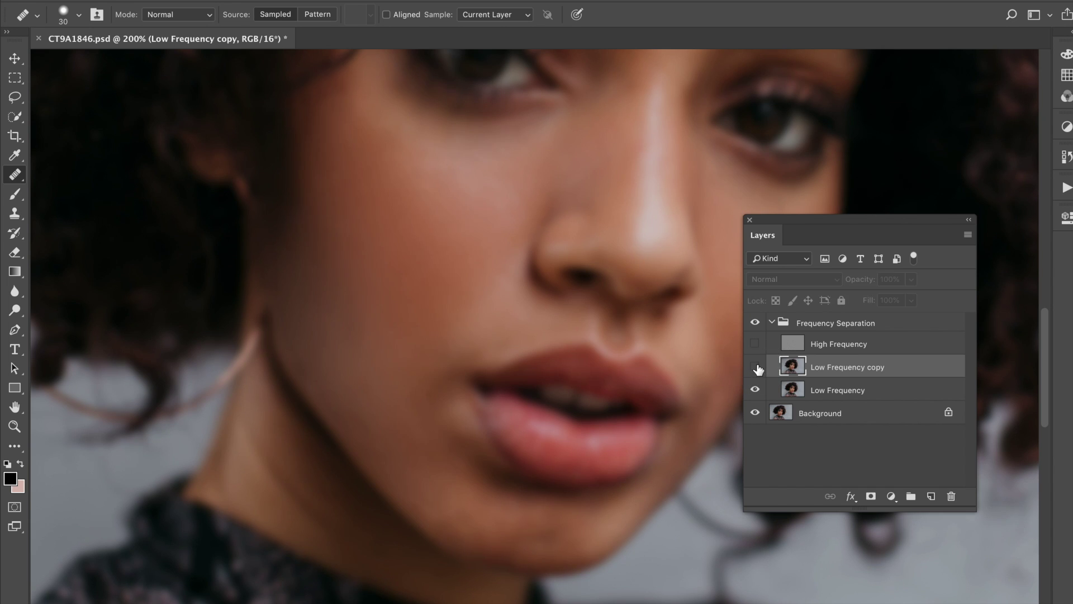
click(755, 366)
click(756, 367)
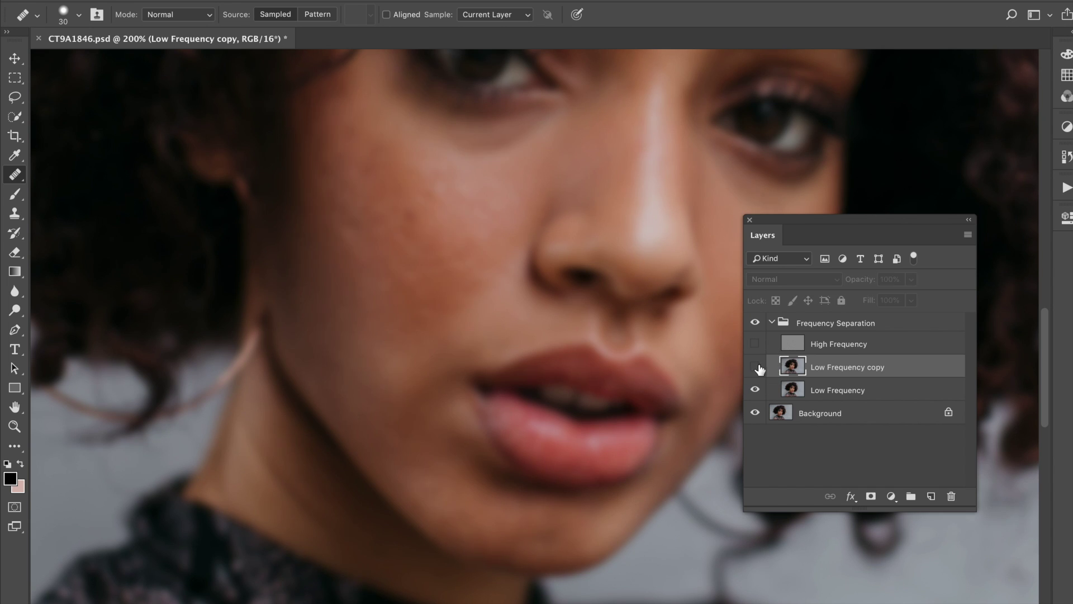
click(755, 367)
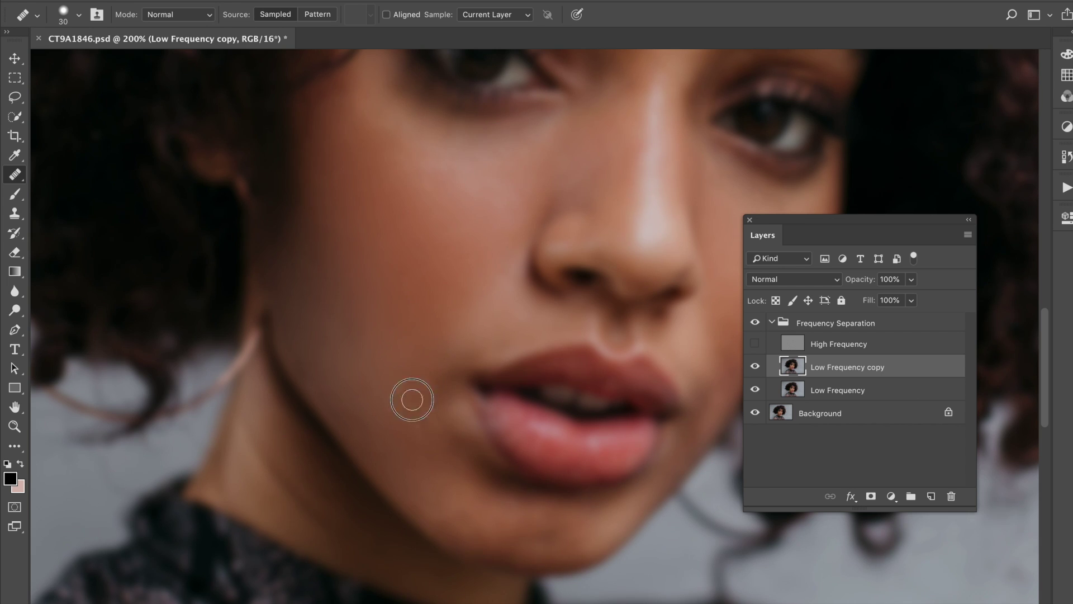
Step: Heal the orange cheek spot, chin tone and lip-corner blemish at brush size 25, then compare
alt+click(419, 406)
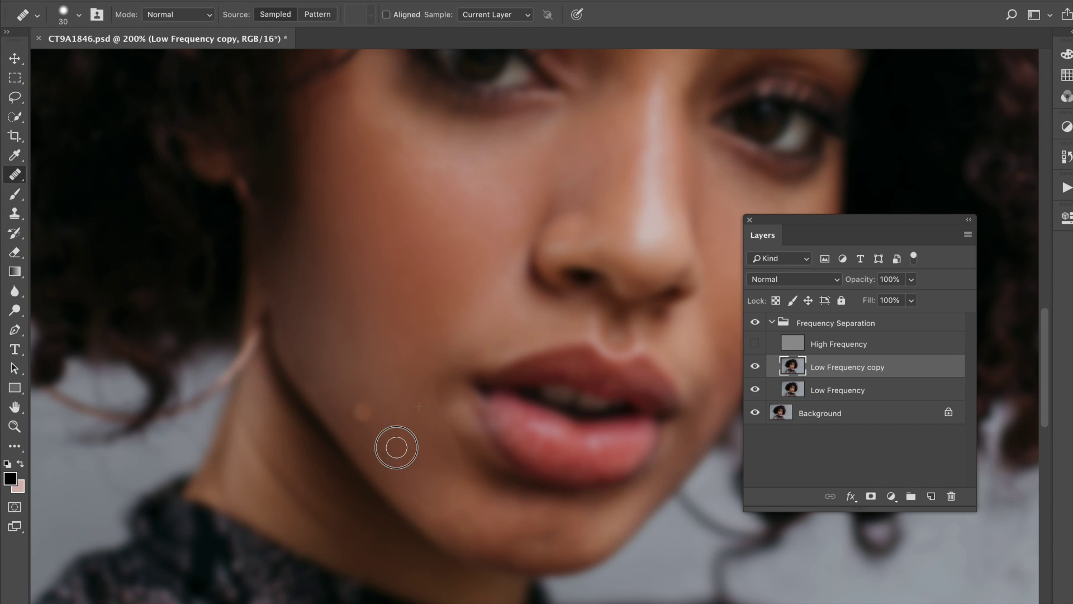
click(363, 411)
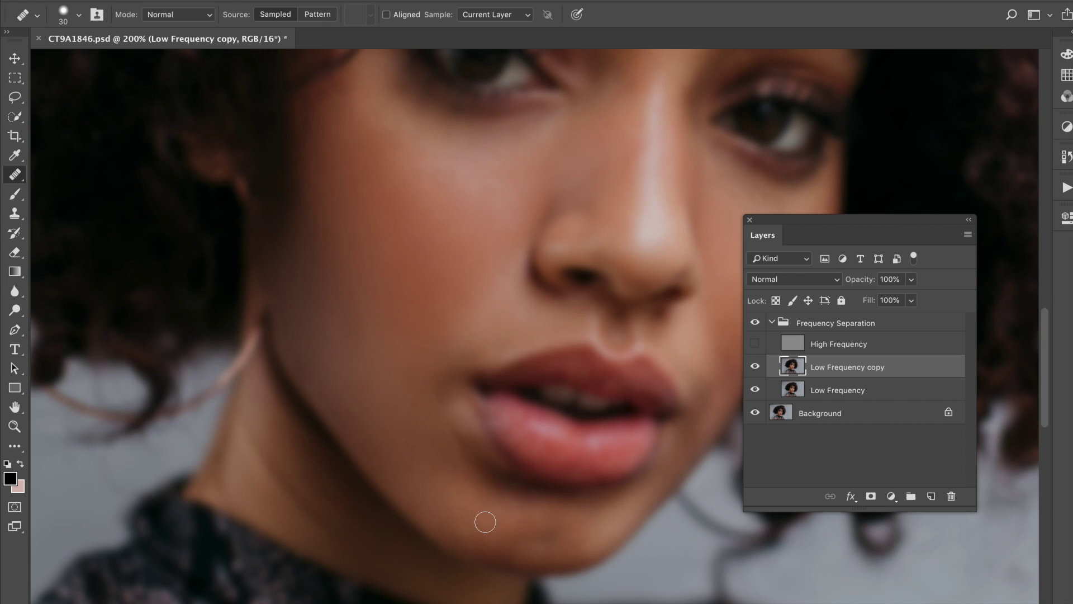
key(bracketleft)
click(521, 519)
mouse_move(530, 532)
mouse_down()
mouse_move(473, 513)
mouse_move(487, 495)
mouse_move(496, 514)
mouse_move(510, 513)
mouse_move(464, 499)
mouse_move(546, 519)
mouse_move(431, 404)
mouse_move(390, 404)
mouse_move(409, 433)
mouse_move(456, 460)
mouse_move(479, 460)
mouse_up()
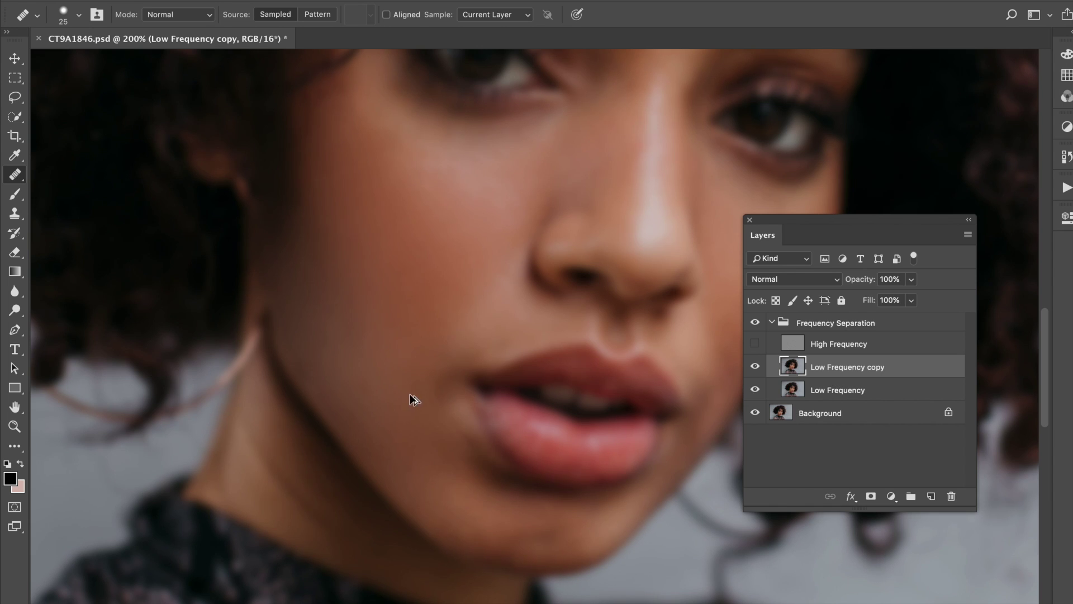
click(472, 456)
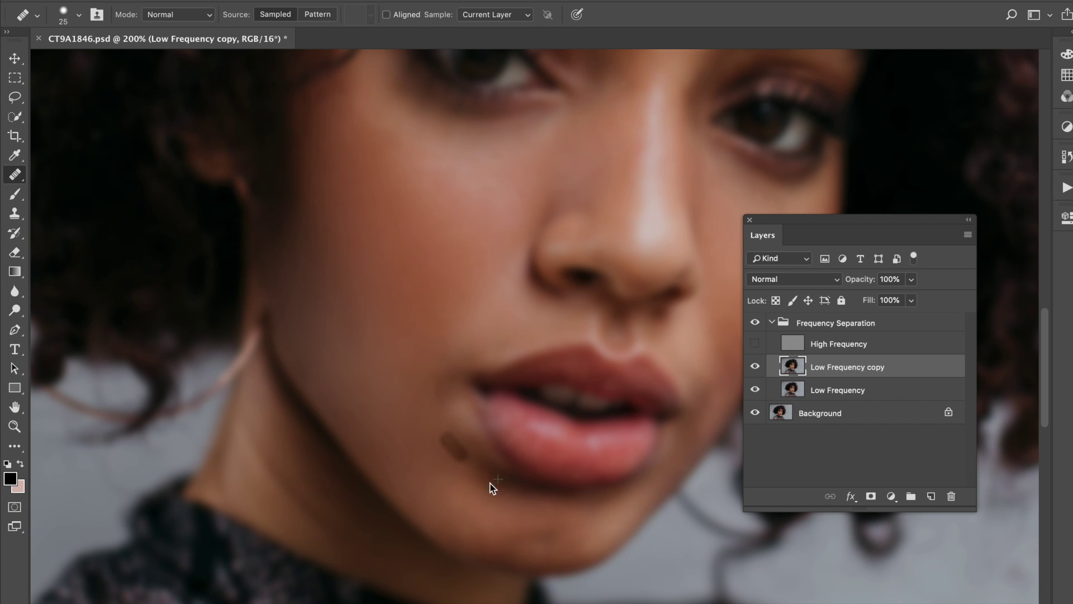
click(755, 367)
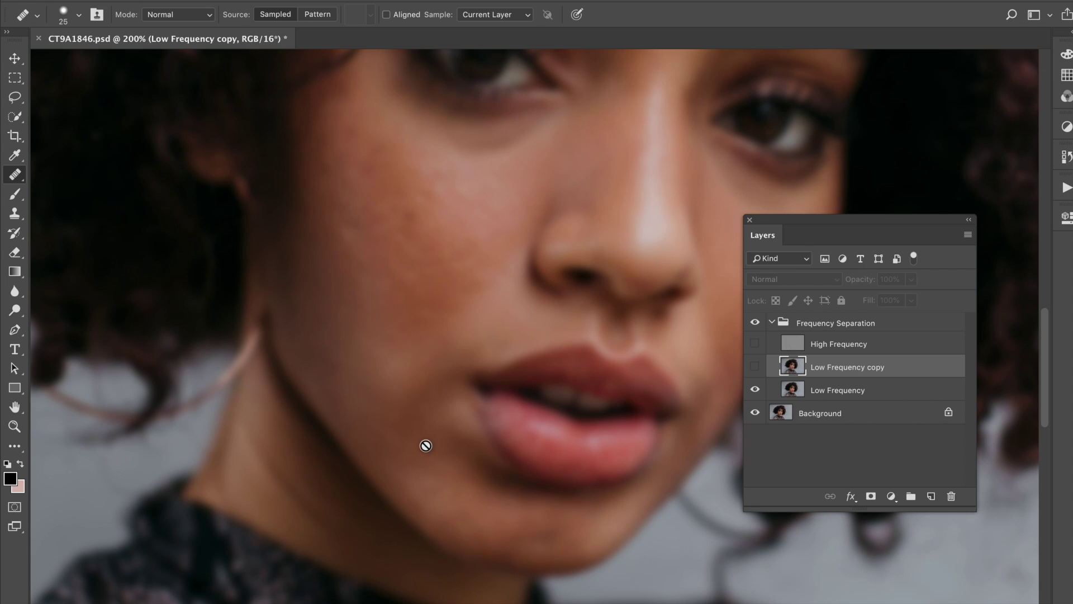
click(756, 366)
Step: Blur the shadow left of the lip corner, then heal the cheek tone patches and dark blemish
click(15, 290)
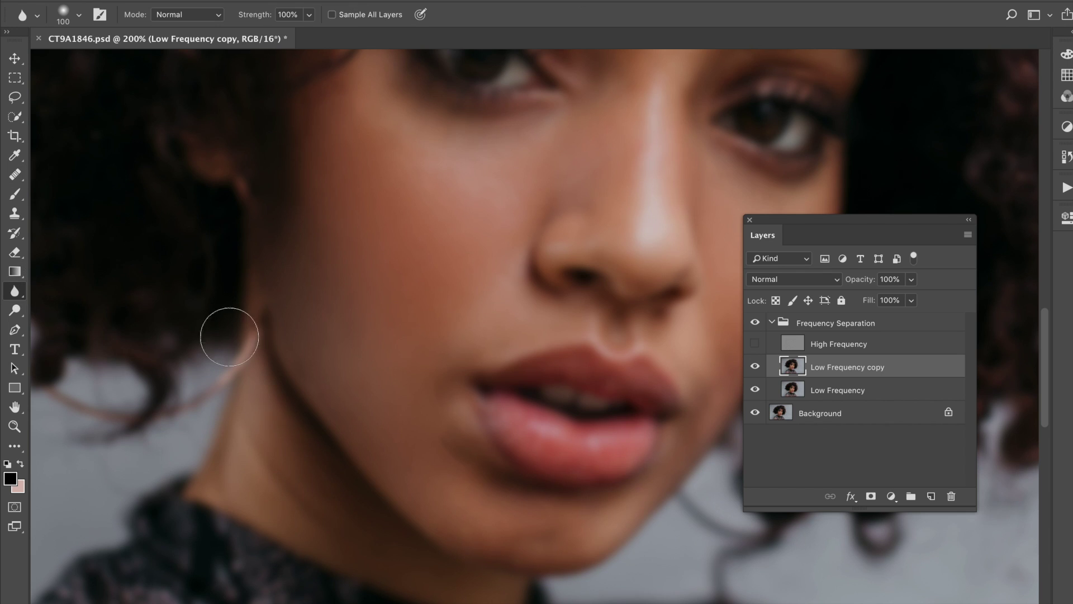
mouse_move(451, 434)
mouse_down()
mouse_move(419, 414)
mouse_move(486, 484)
mouse_move(444, 417)
mouse_move(426, 418)
mouse_move(471, 437)
mouse_move(433, 365)
mouse_move(438, 438)
mouse_move(454, 471)
mouse_move(422, 407)
mouse_up()
click(15, 175)
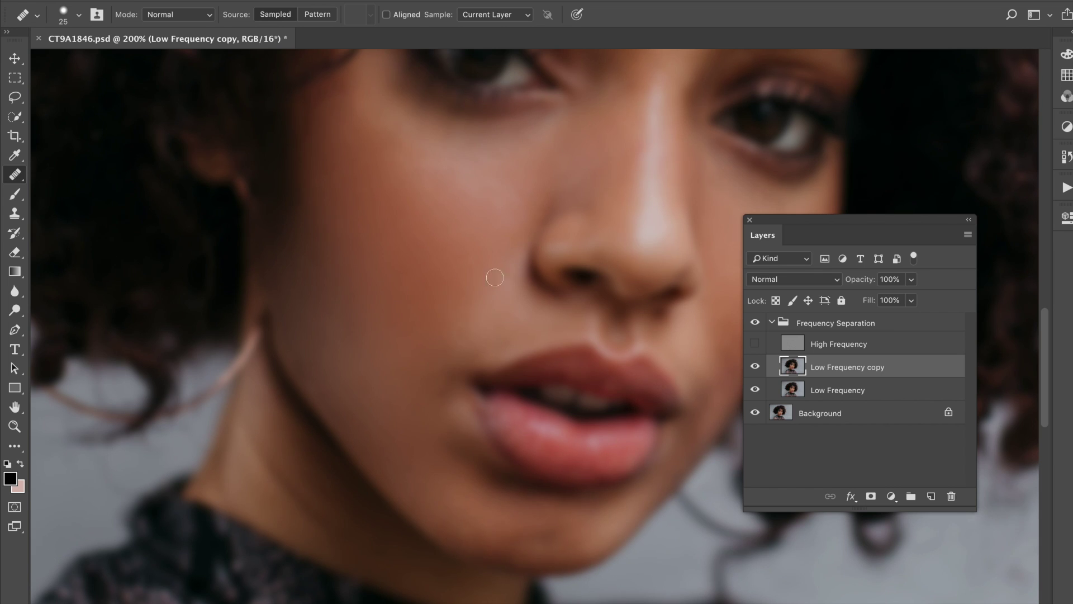
alt+click(497, 242)
click(447, 343)
click(499, 298)
scroll(451, 216, up, 5)
Step: Enlarge the Healing Brush and heal the cheek and nose-bridge blotches on Low Frequency copy
key(bracketright)
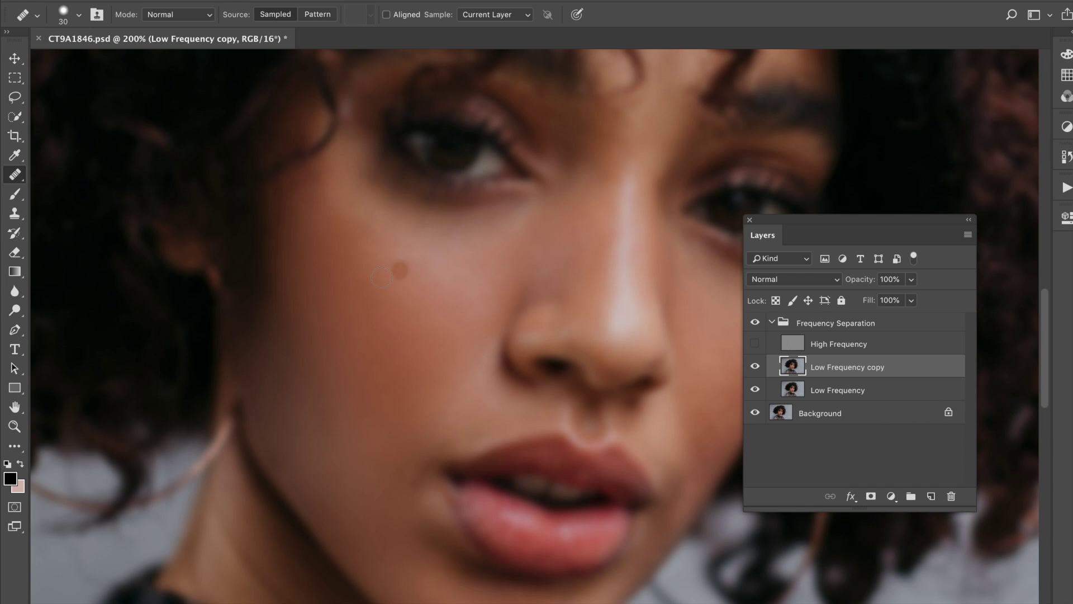
drag(371, 240, 359, 243)
alt+click(577, 268)
click(605, 240)
click(625, 212)
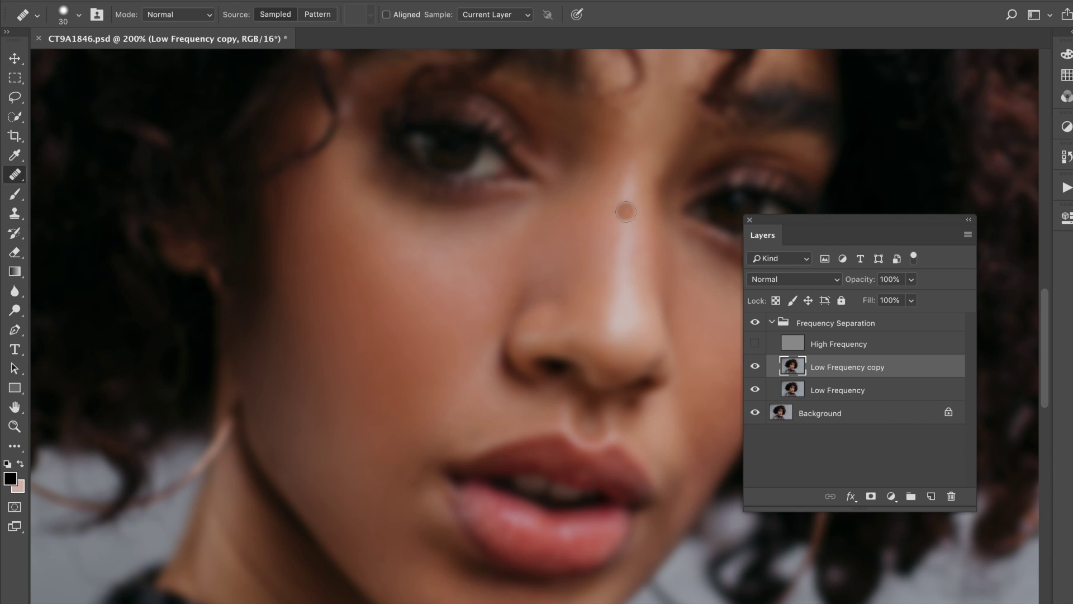
click(623, 264)
click(616, 203)
Step: Heal a faint spot on the lower cheek, then pick the Blur tool
scroll(581, 223, up, 3)
scroll(582, 224, right, 2)
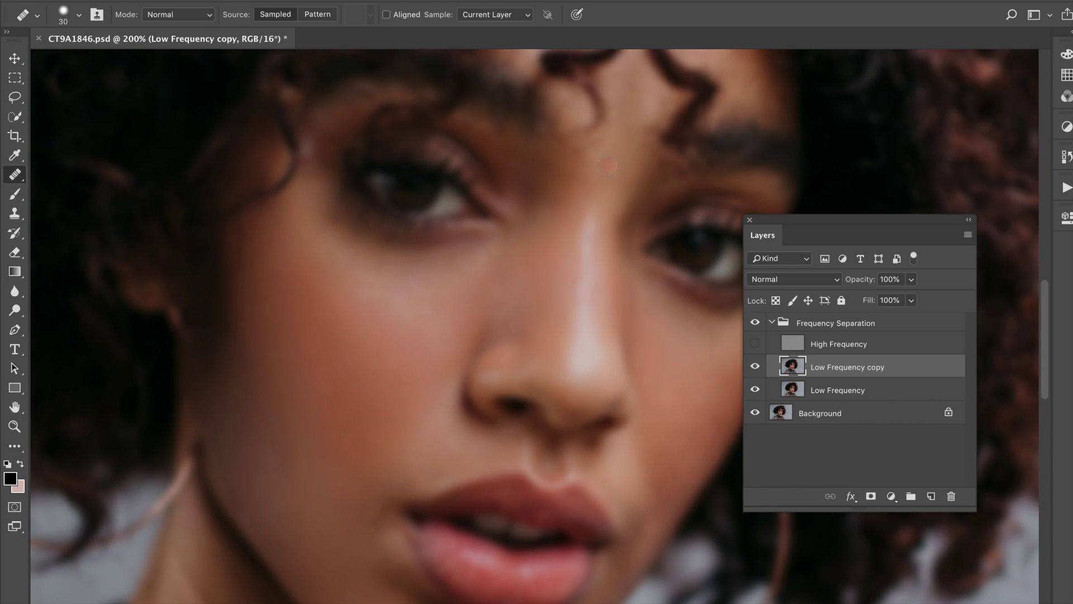
scroll(607, 166, down, 4)
scroll(608, 167, right, 3)
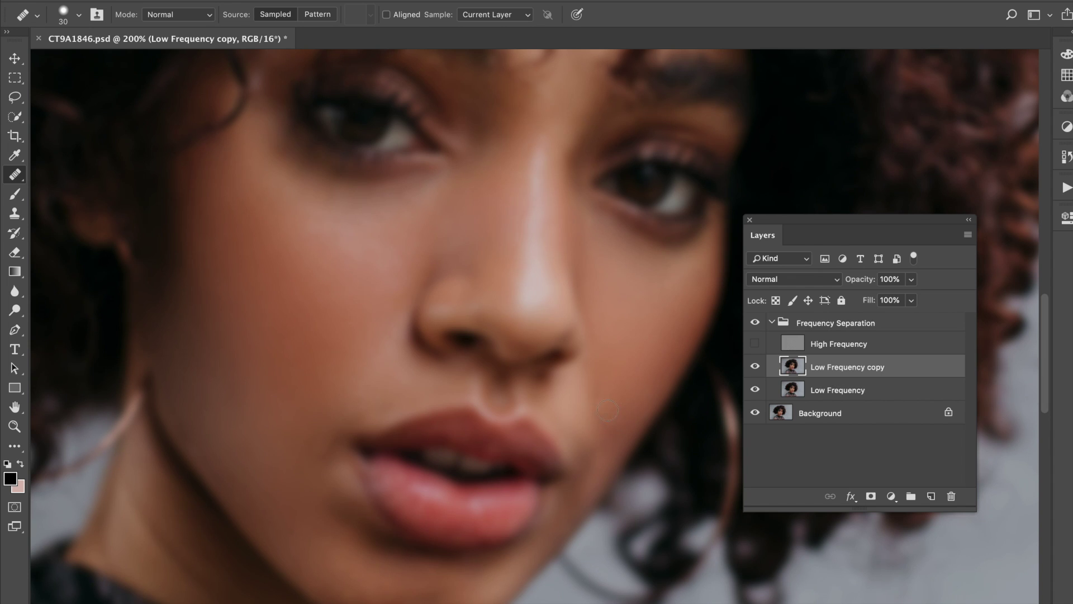
click(624, 395)
click(14, 291)
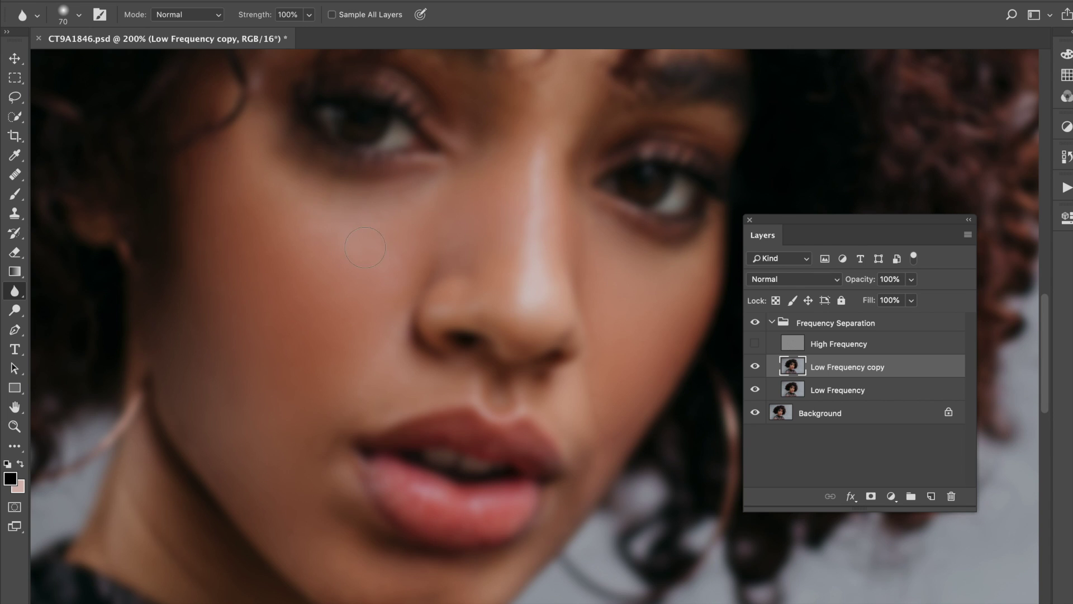
Step: Return to the Healing Brush (J) and enlarge it to size 30
key(j)
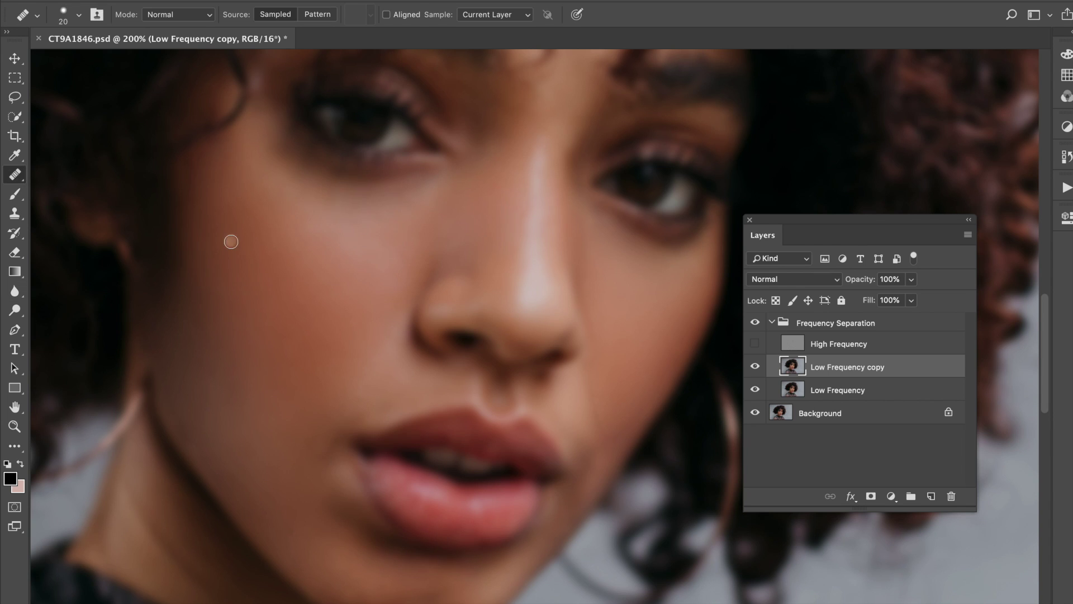
key(bracketright)
key(ctrl+minus)
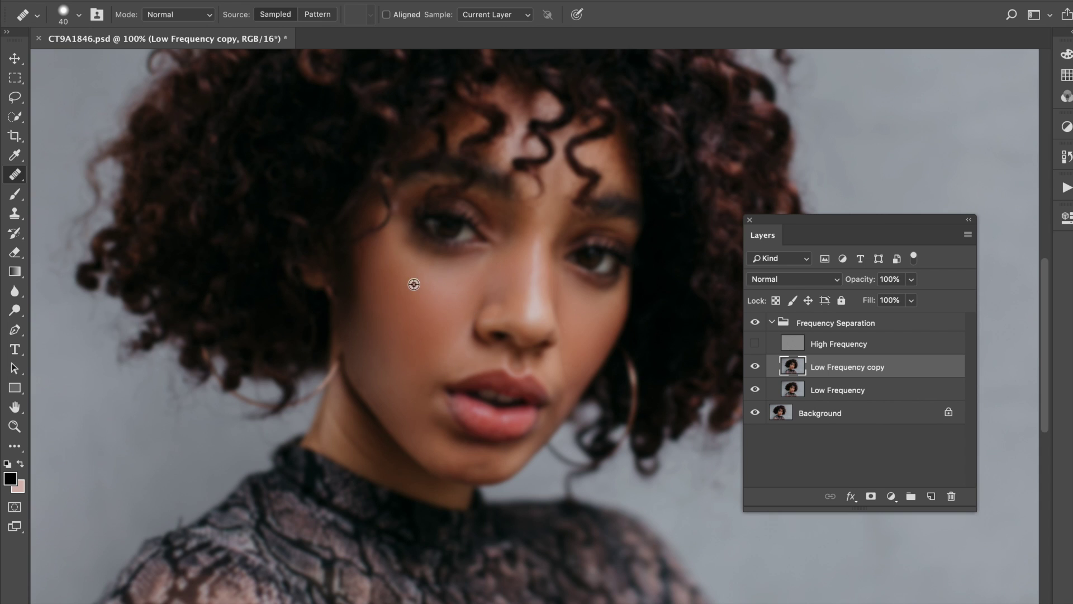
drag(541, 311, 496, 307)
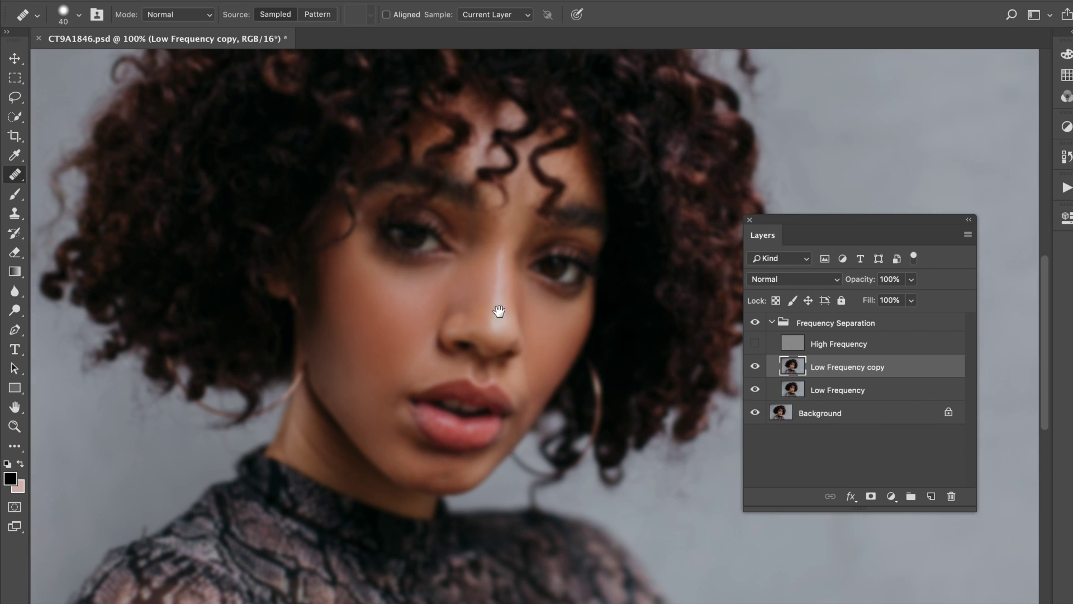
click(756, 369)
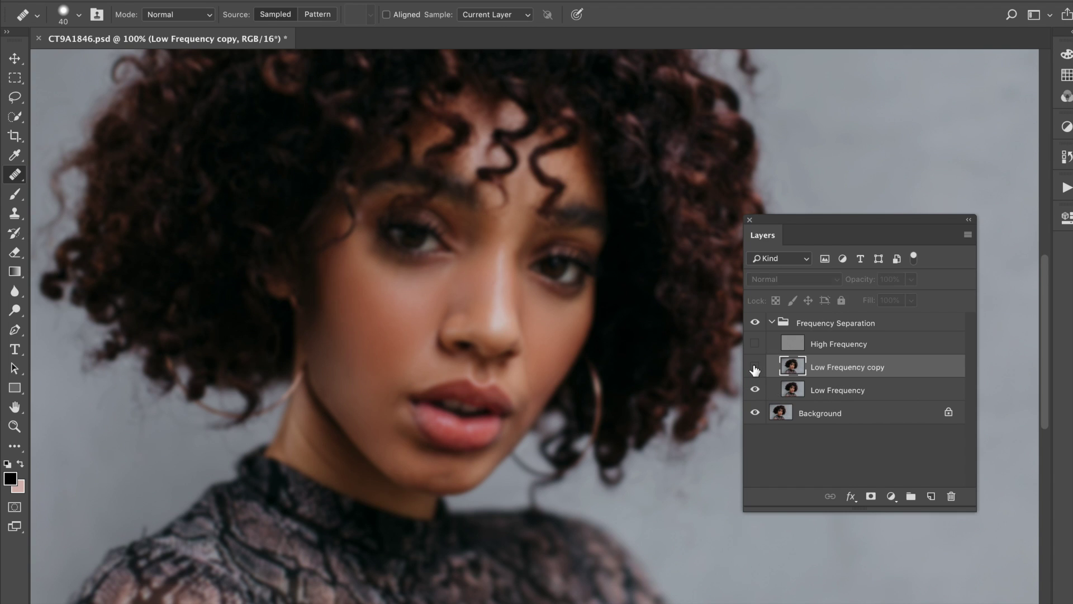
click(755, 369)
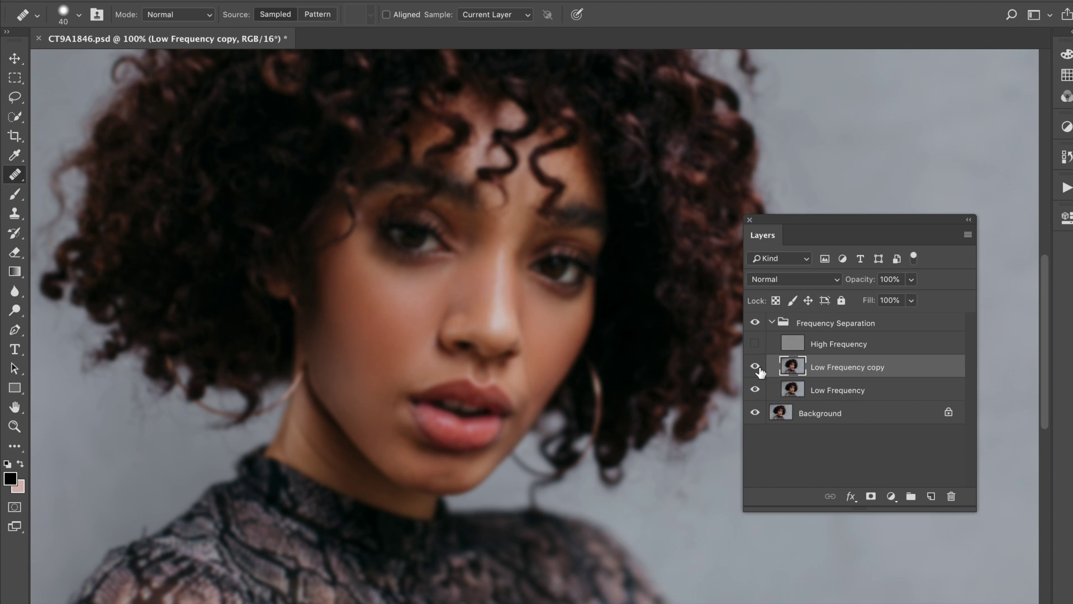
click(785, 348)
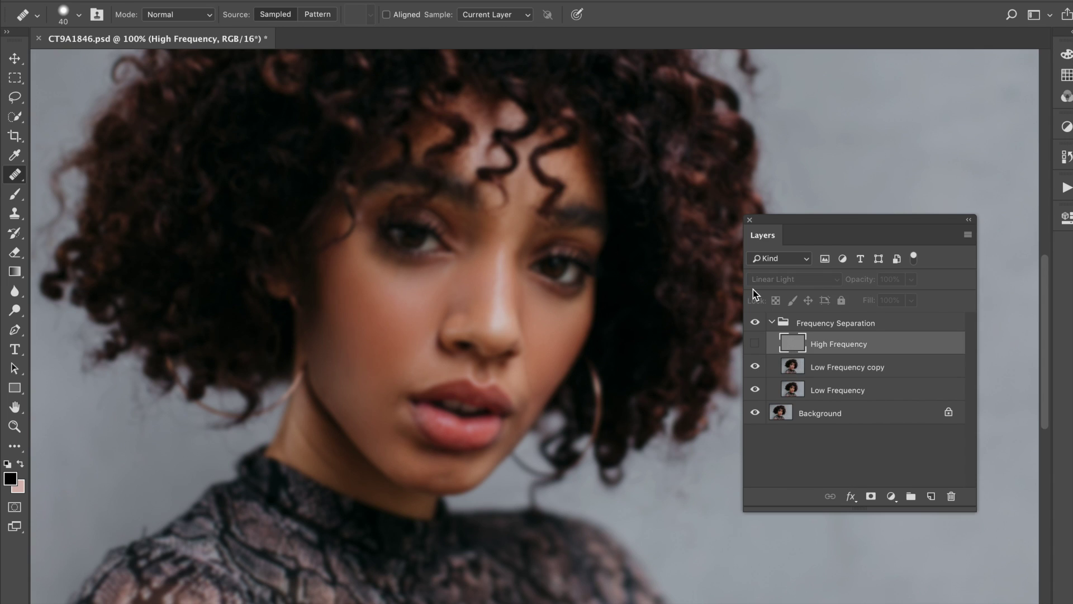
Step: Duplicate High Frequency as a hidden backup and make the original layer visible and active
key(super+j)
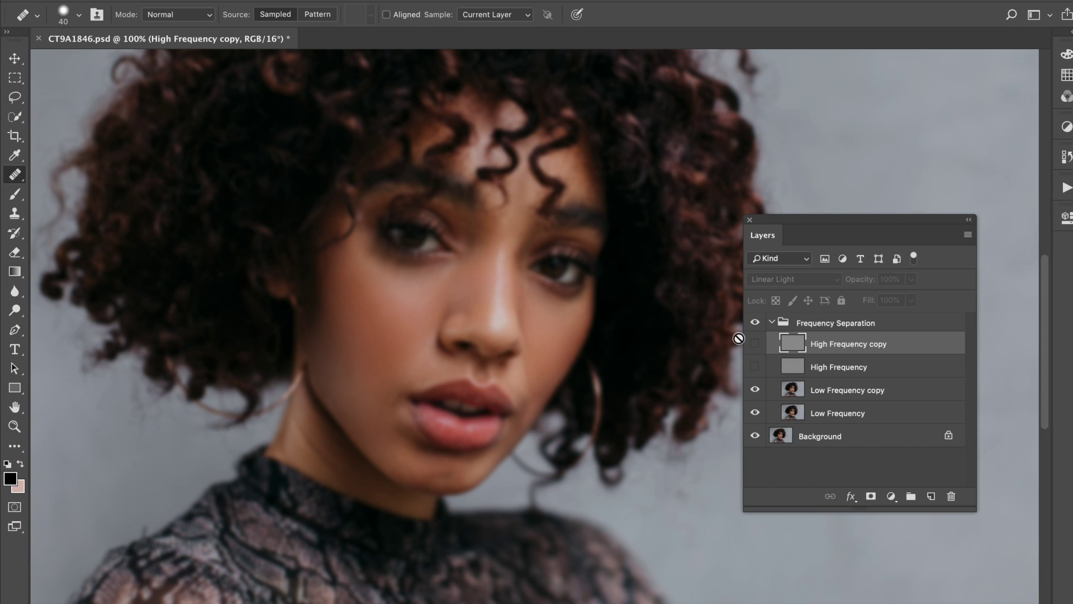
click(780, 368)
click(754, 367)
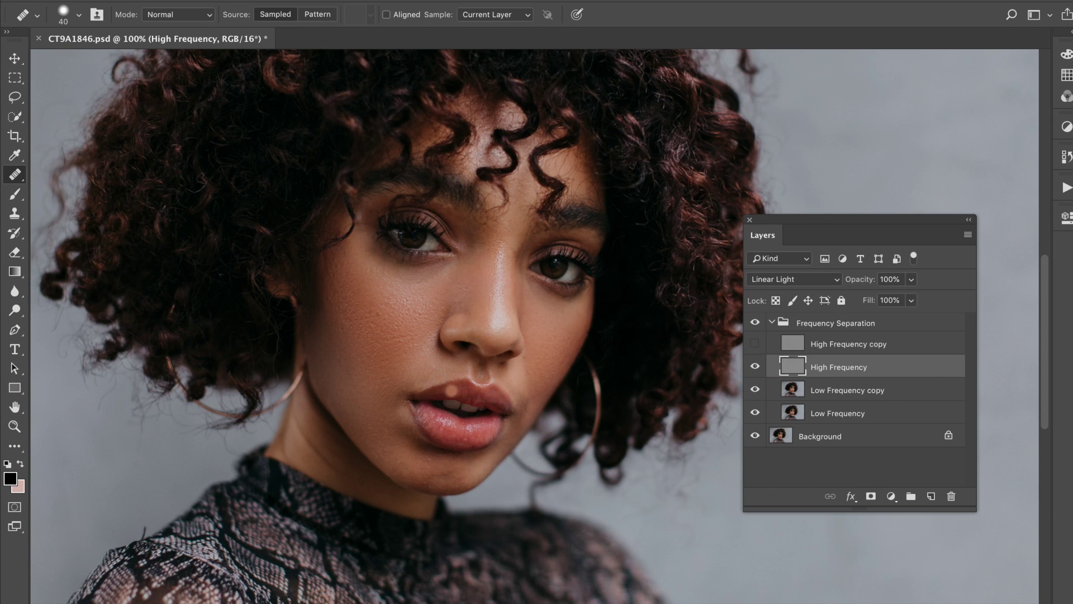
Step: At 200% zoom with a size 35 brush, heal bumpy texture on the upper cheek
key(super+equal)
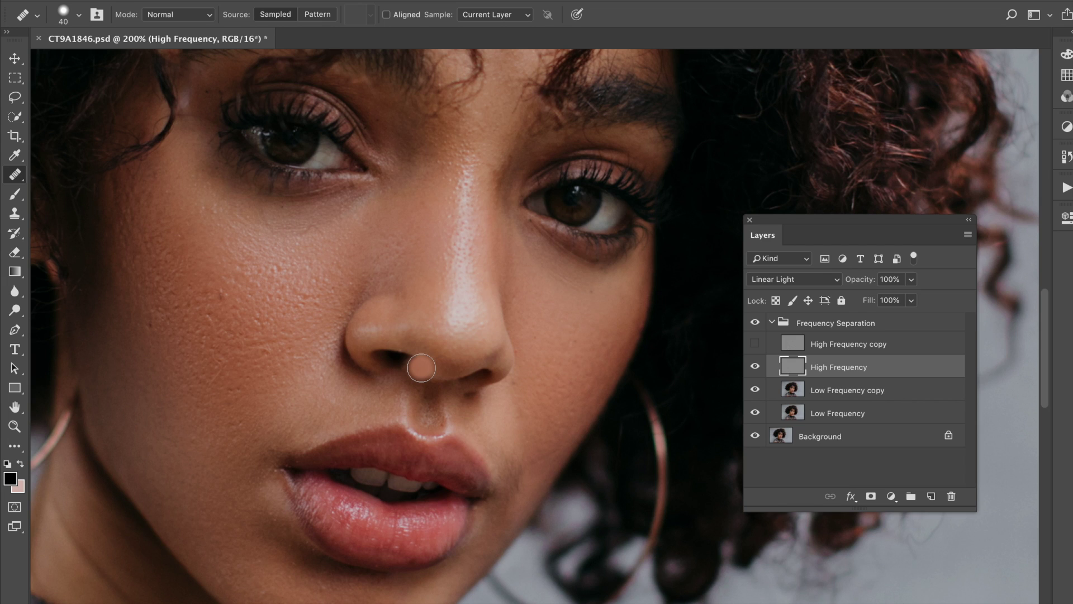
scroll(421, 367, left, 3)
scroll(421, 367, up, 1)
key(bracketleft)
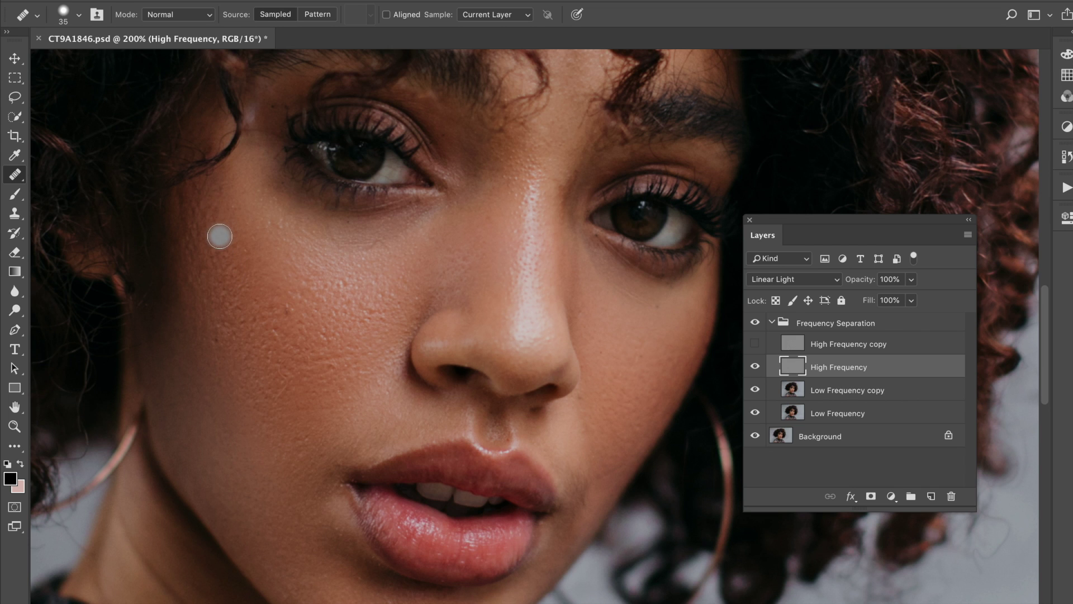
drag(220, 236, 209, 240)
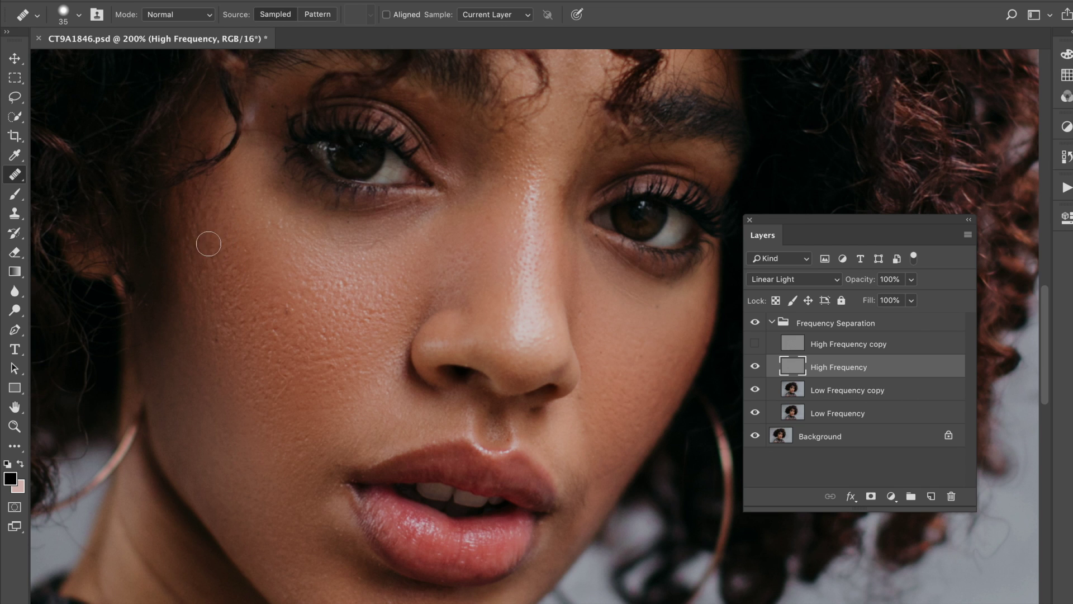
click(196, 227)
click(241, 257)
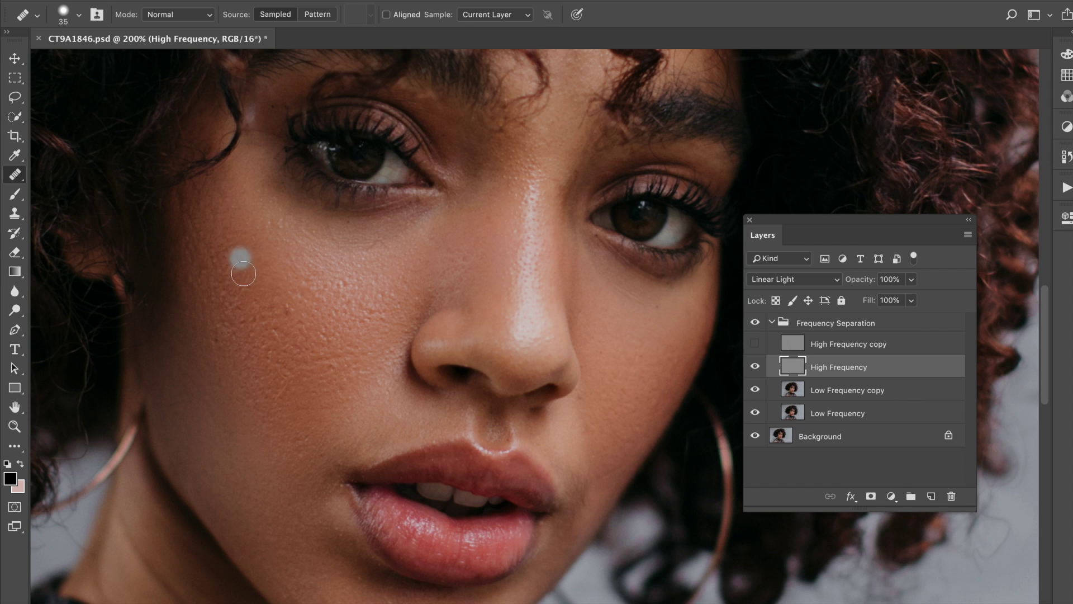
click(328, 364)
click(286, 278)
click(317, 351)
click(383, 270)
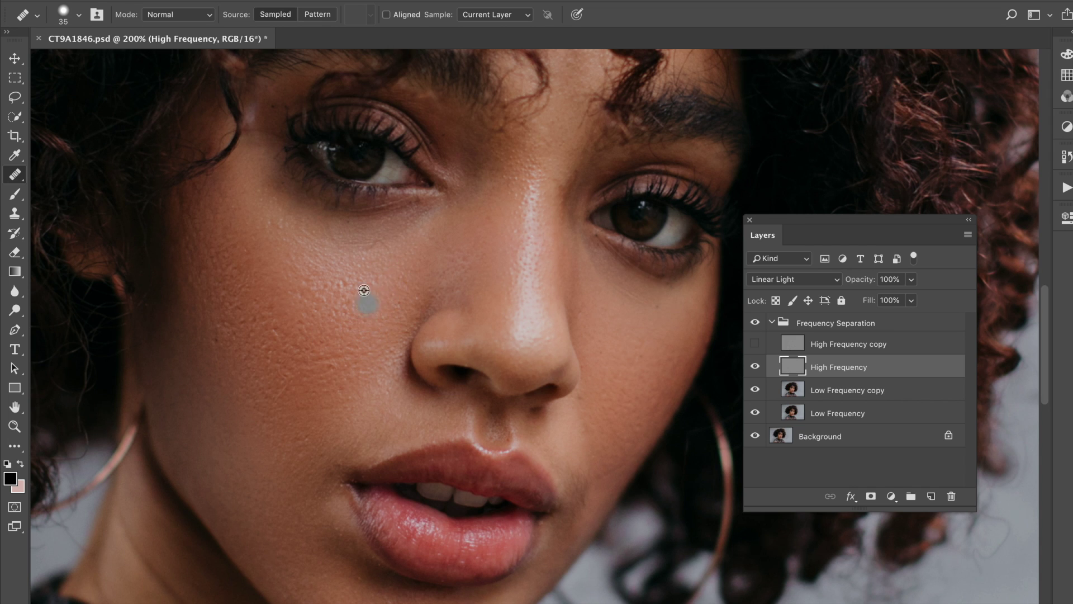
Step: Heal the remaining cheek bumps, the under-eye texture and the area beside the nose
click(255, 302)
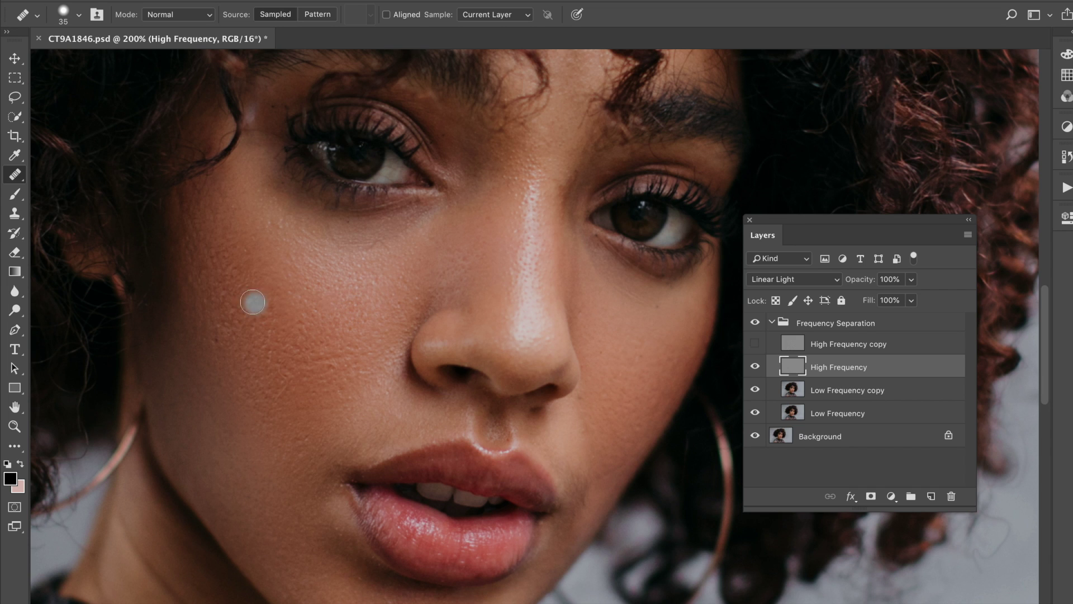
click(265, 282)
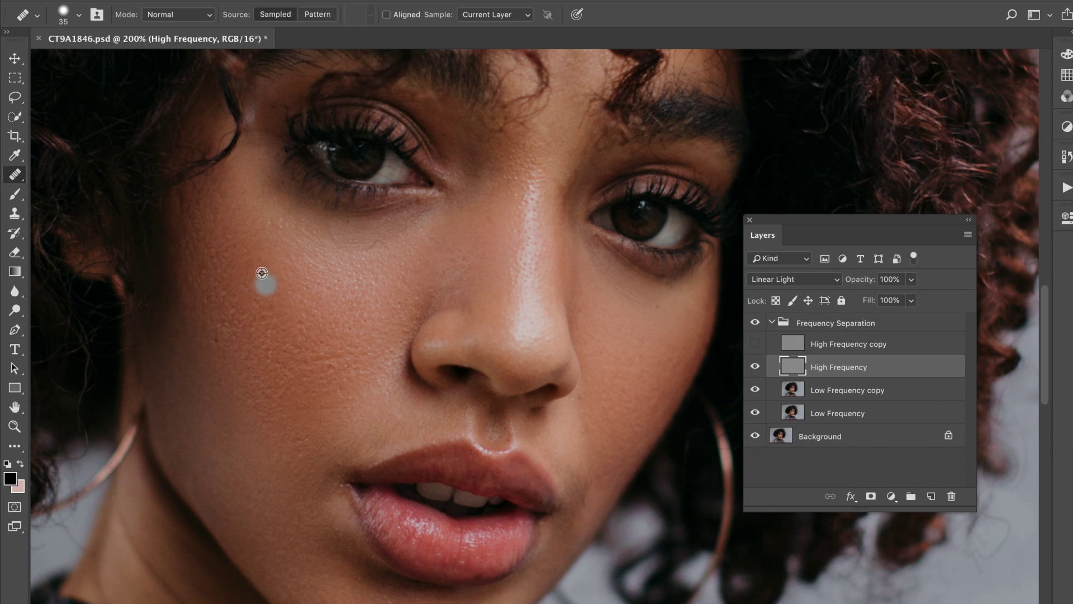
click(275, 335)
click(267, 290)
drag(250, 315, 280, 347)
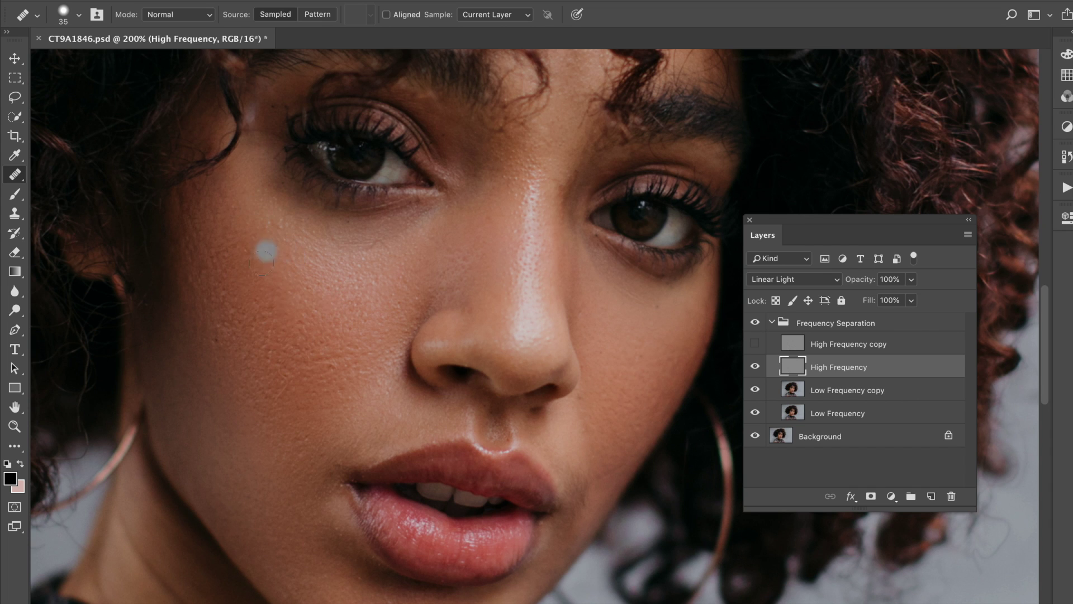
click(275, 385)
click(306, 220)
click(487, 271)
scroll(646, 376, down, 3)
scroll(645, 376, left, 3)
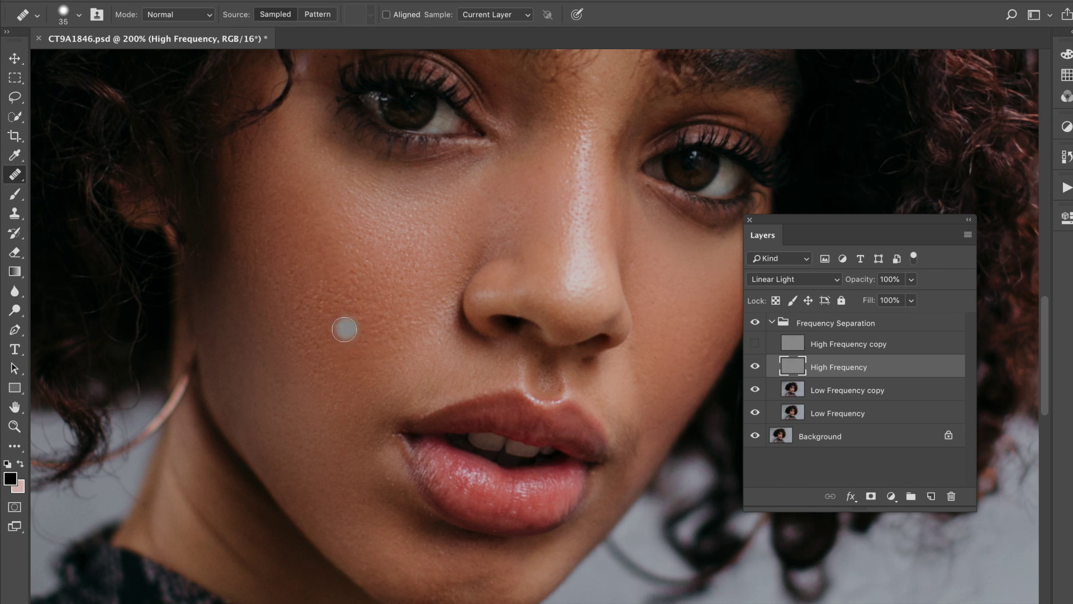
key(ctrl+minus)
key(ctrl+minus)
Step: Toggle the Frequency Separation group and swap to the unretouched High Frequency copy to compare
click(15, 58)
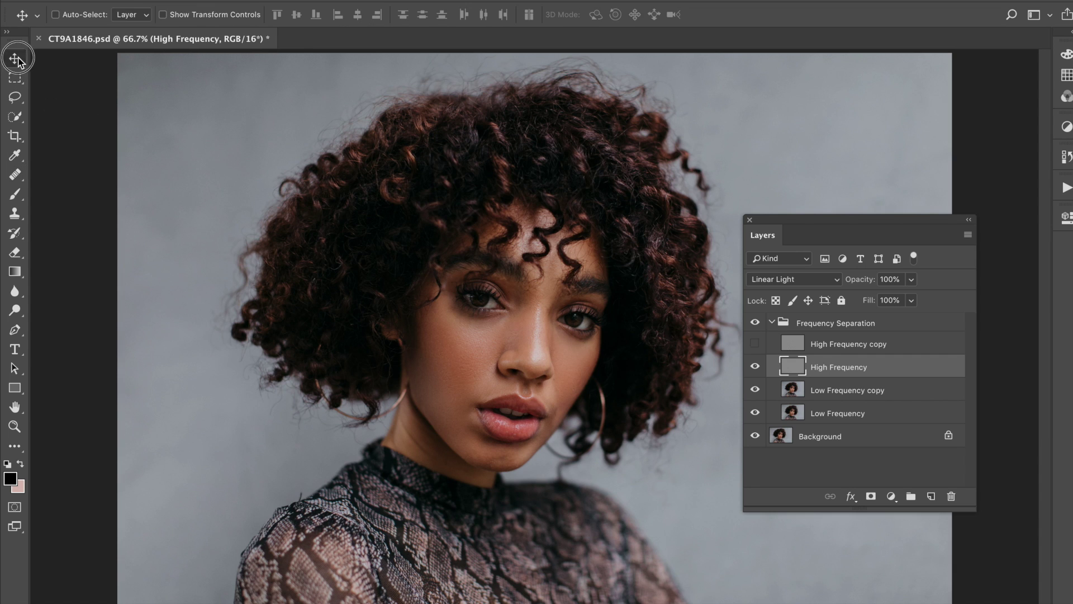
click(755, 323)
click(755, 323)
click(755, 367)
click(755, 344)
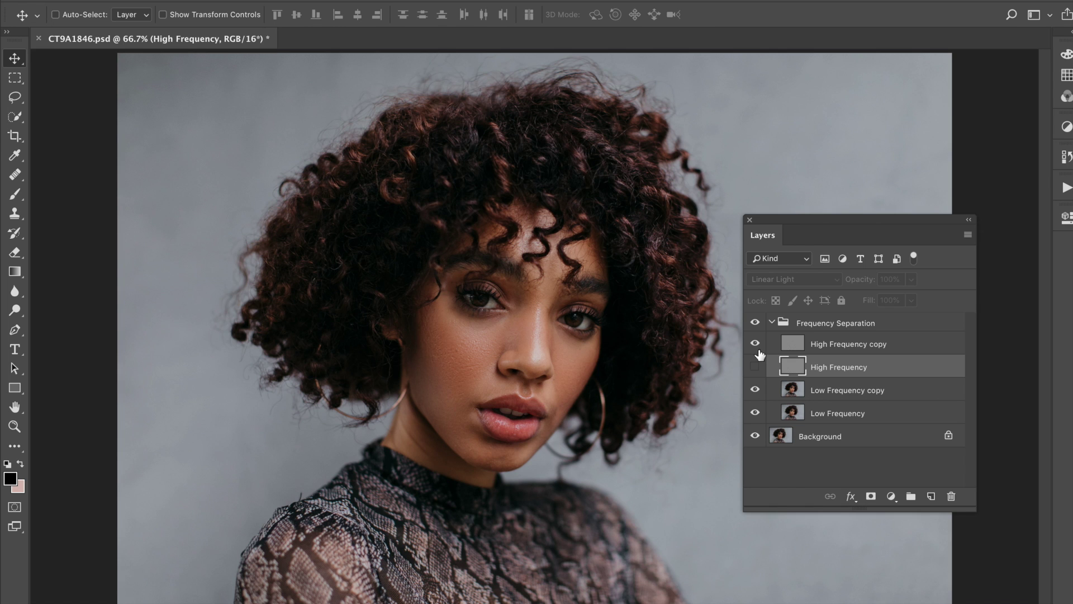
Step: Restore the retouched High Frequency layer at 100% zoom and save CT9A1846.psd
key(super+1)
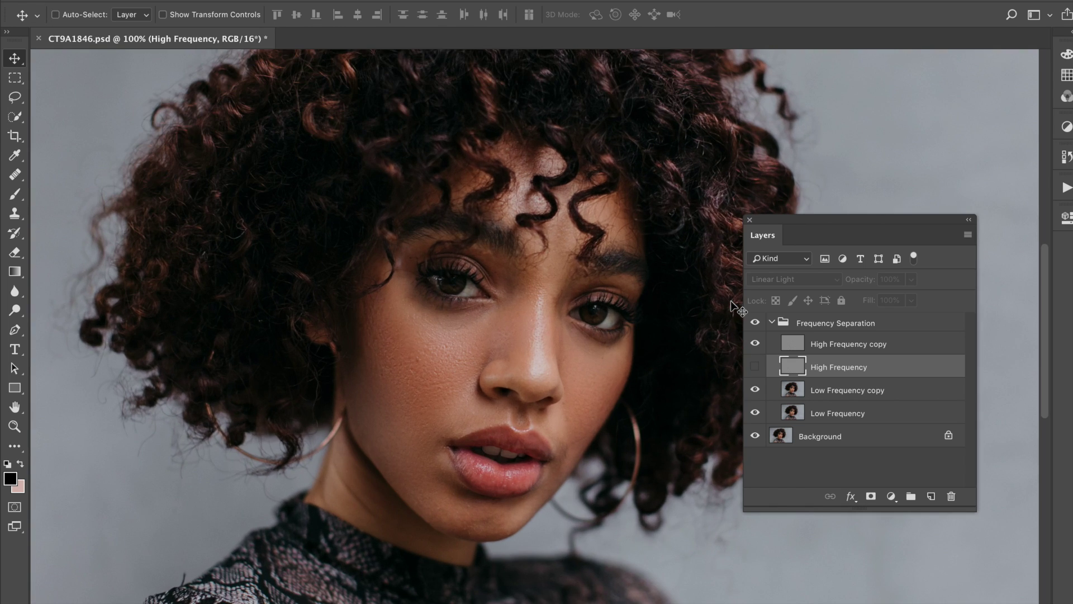
click(754, 343)
click(756, 367)
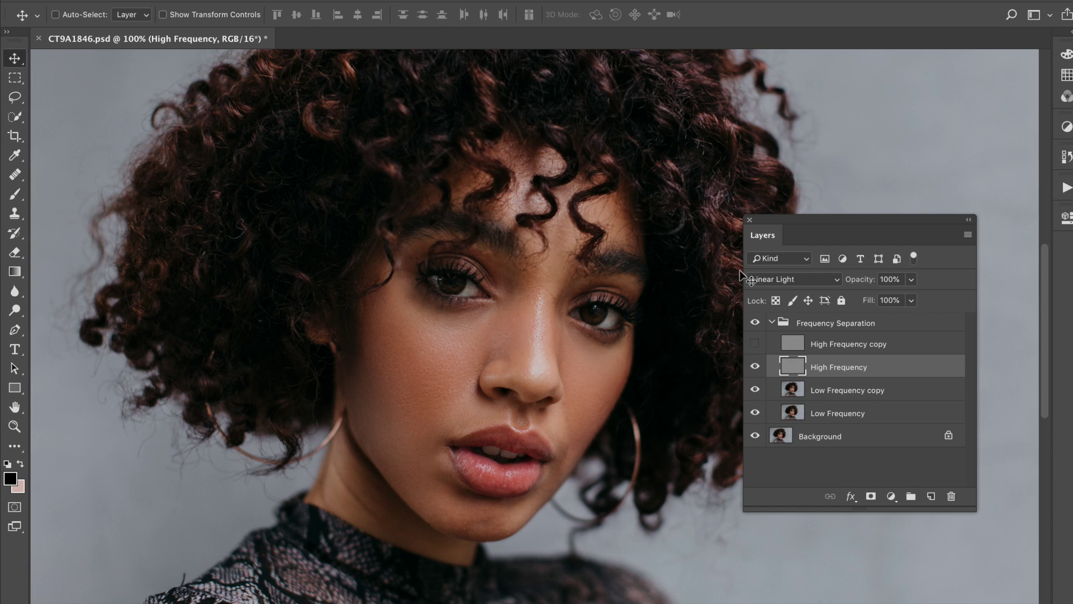
key(super+s)
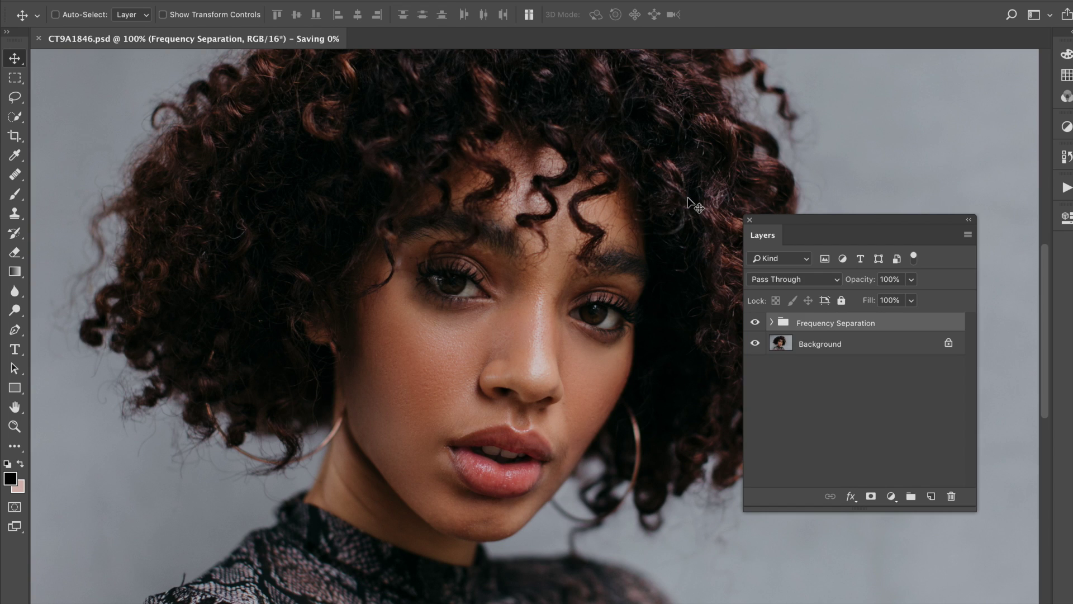
Step: Create a layer named 'eyes' with the Brush tool, default black/white colours and a larger brush
key(super+minus)
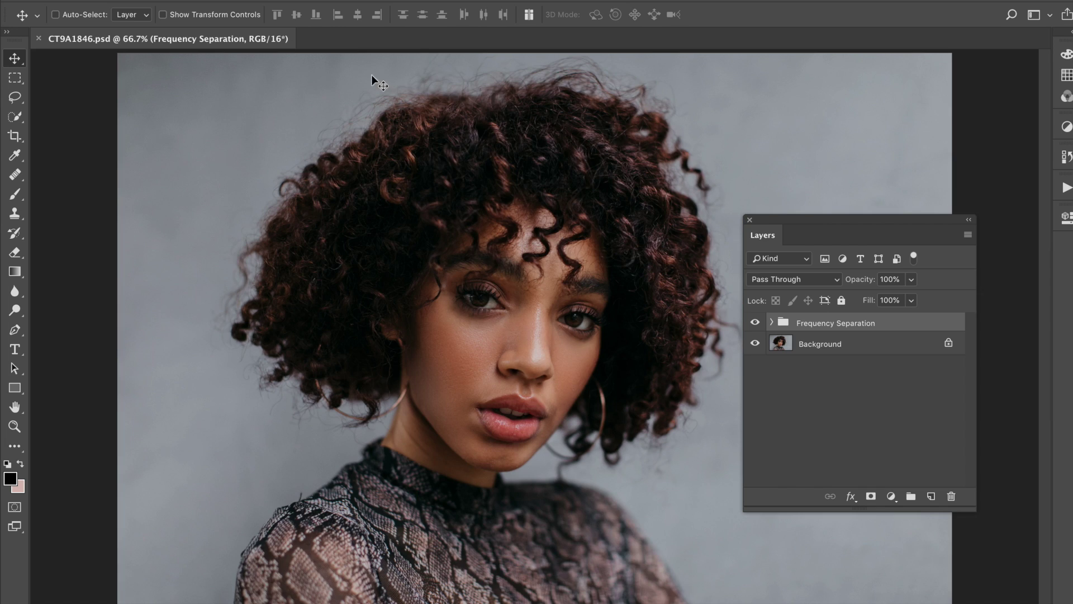
click(16, 175)
click(15, 194)
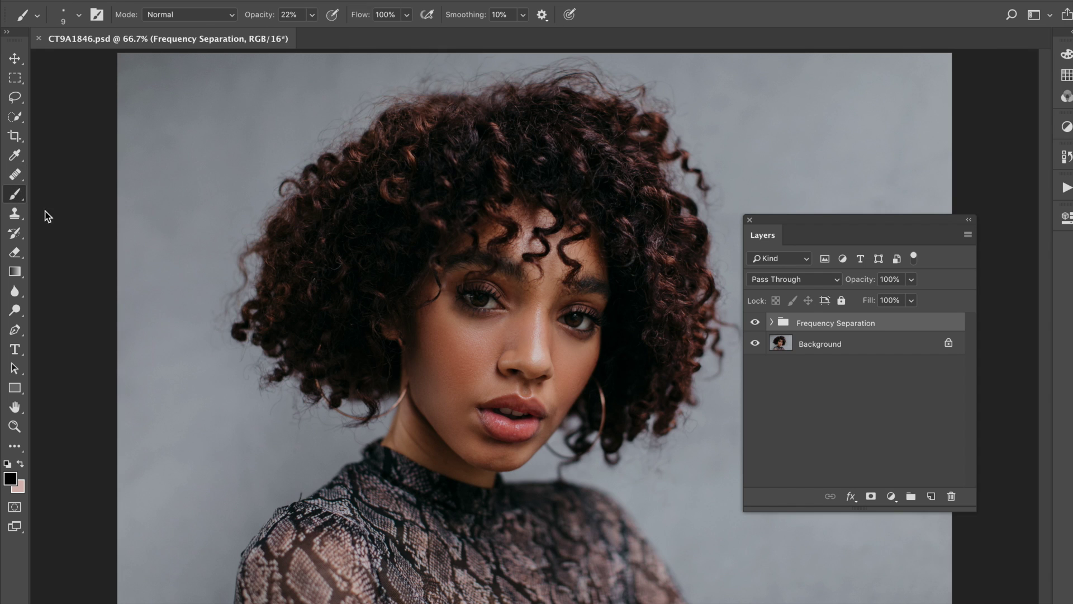
key(super+shift+n)
text(eyes)
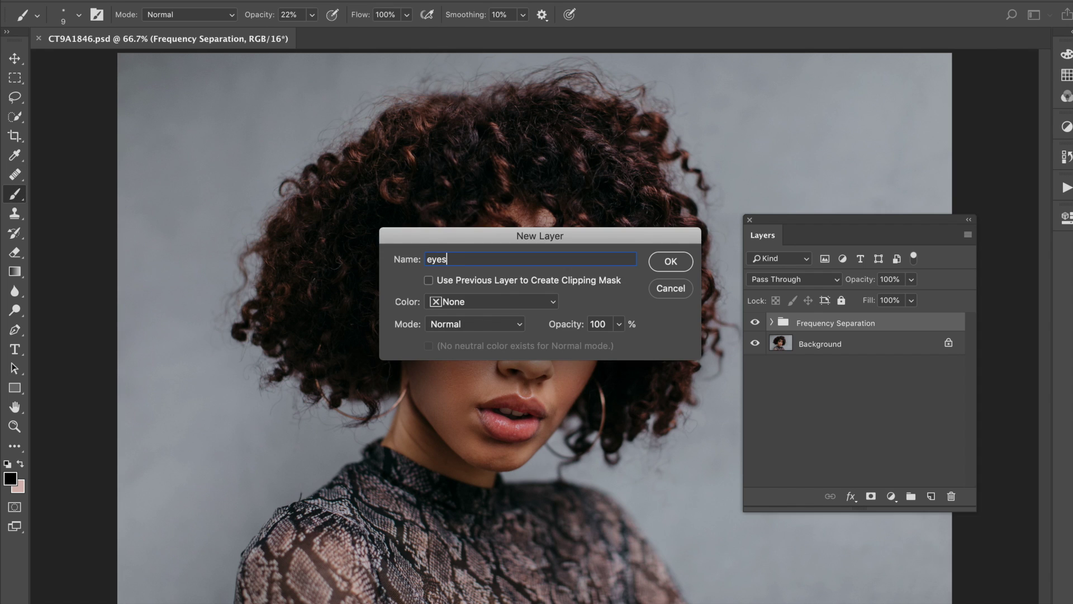
key(Return)
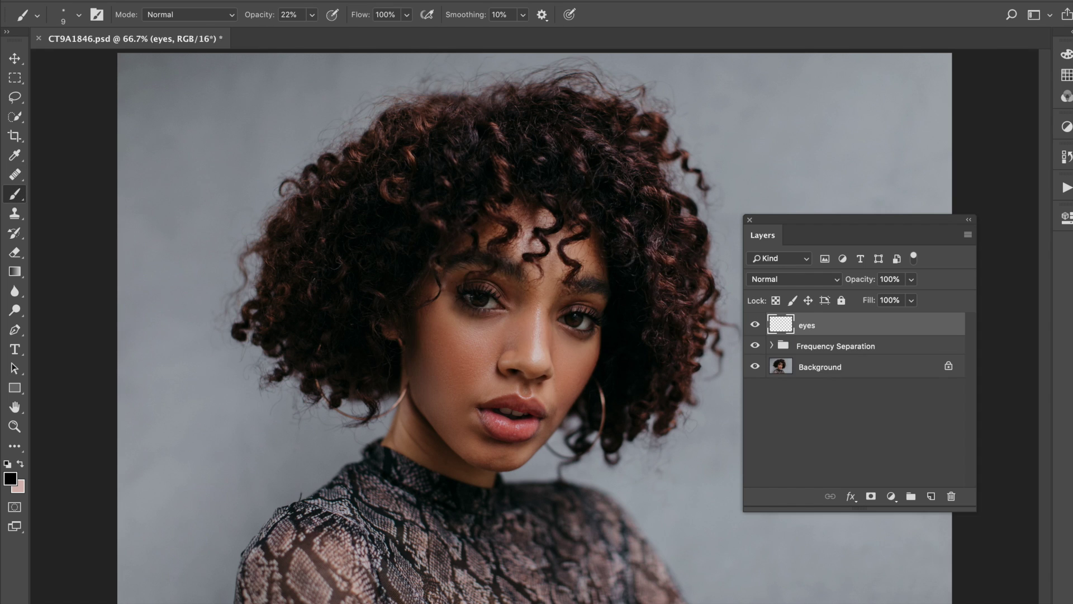
key(super+1)
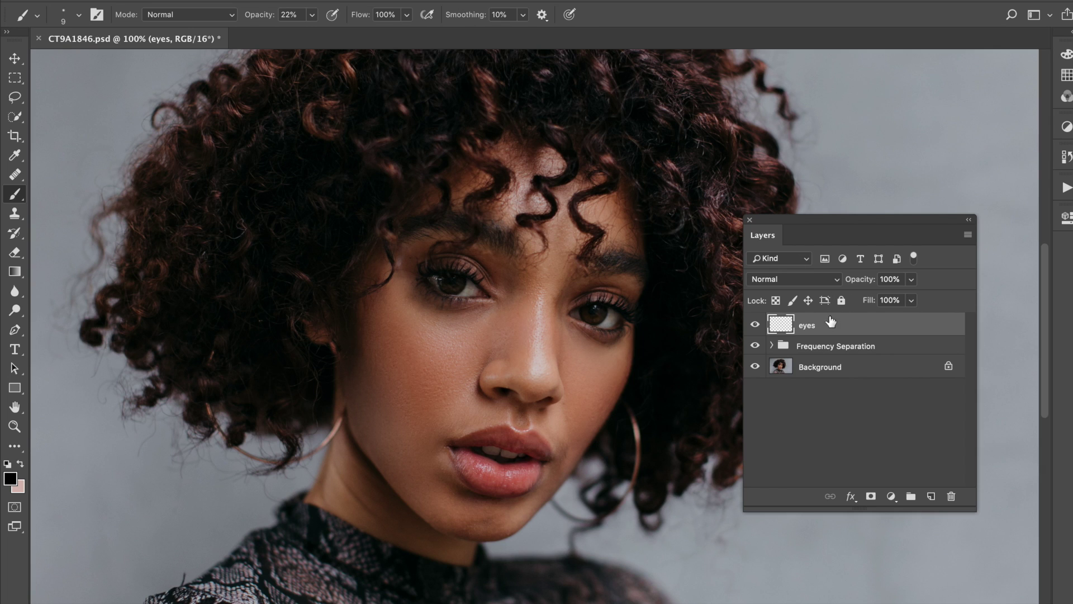
key(d)
key(bracketright)
key(bracketright)
key(bracketright)
key(bracketright)
key(bracketright)
key(bracketright)
key(bracketright)
key(bracketright)
key(bracketright)
click(781, 282)
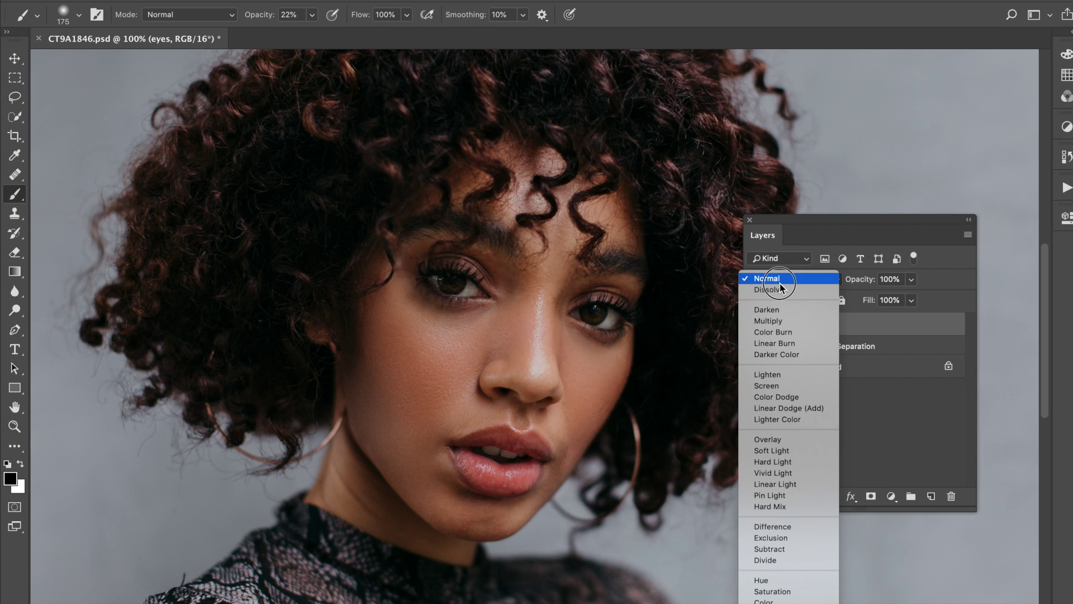
Step: Set eyes to Soft Light, brighten the nose bridge with white and darken the jawline with black
click(793, 450)
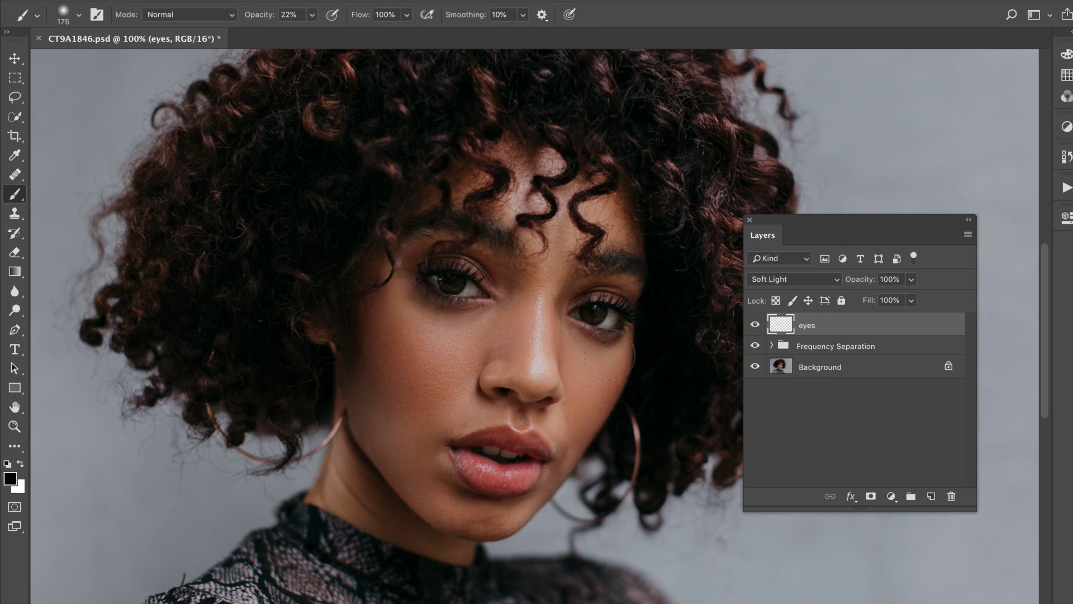
key(bracketleft)
key(bracketleft)
key(bracketleft)
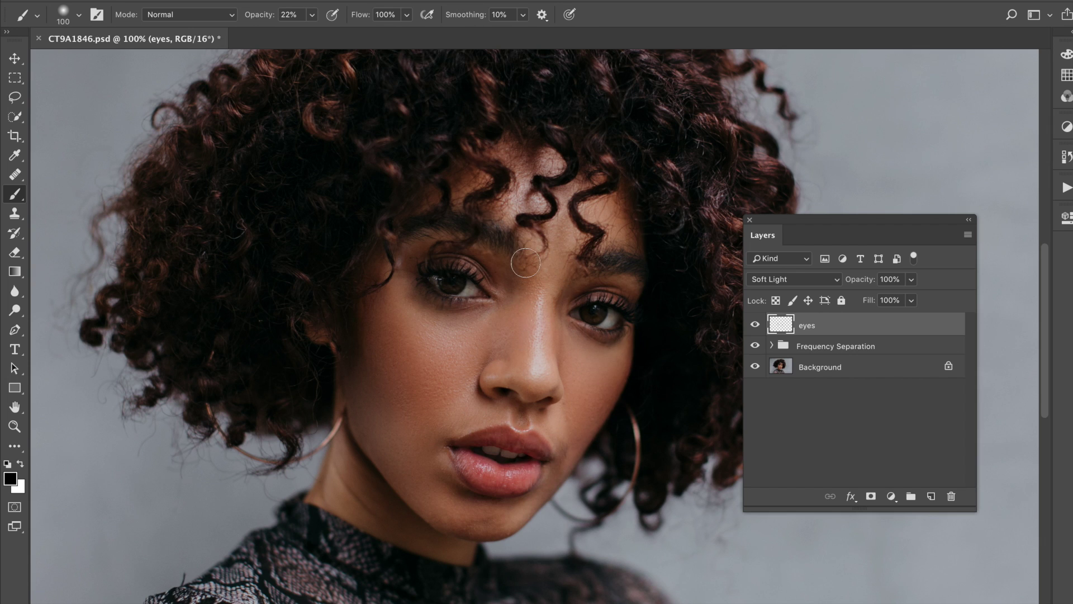
key(bracketleft)
key(bracketleft)
key(x)
drag(537, 304, 534, 361)
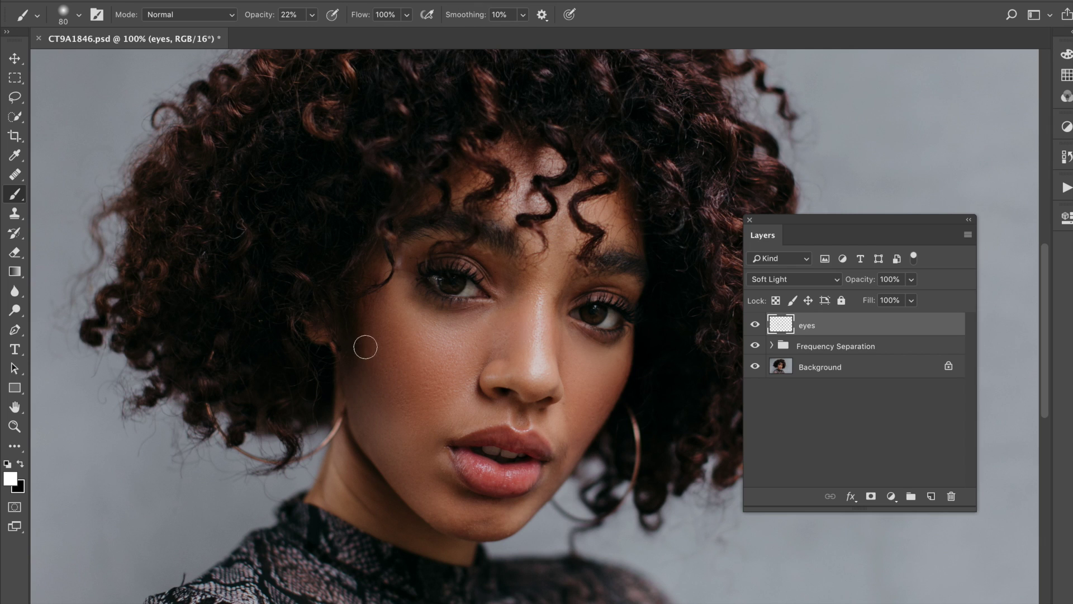
key(bracketright)
drag(355, 428, 408, 506)
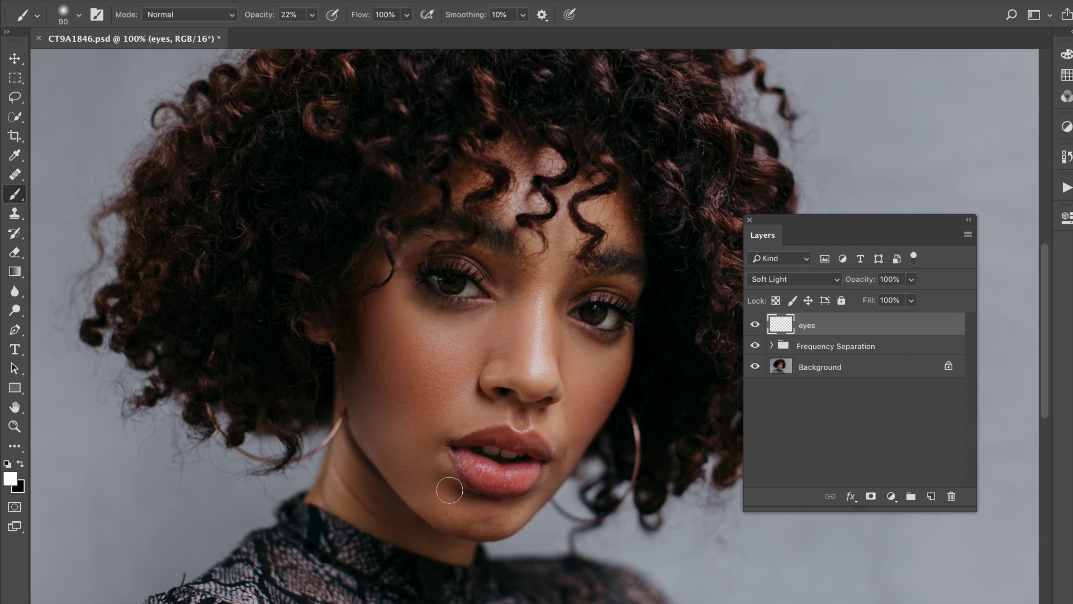
key(ctrl+z)
key(x)
drag(369, 439, 406, 498)
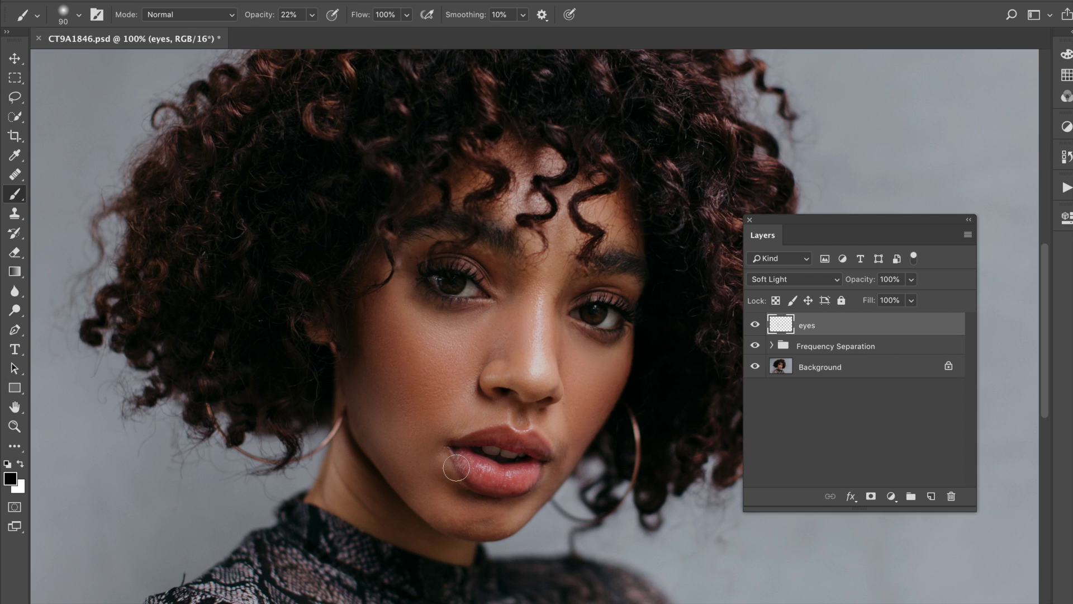
Step: Brighten the lower lip with a size 60 white brush
key(bracketleft)
key(bracketleft)
key(bracketleft)
key(x)
mouse_move(451, 470)
mouse_down()
mouse_move(446, 456)
mouse_move(467, 477)
mouse_move(491, 473)
mouse_up()
key(x)
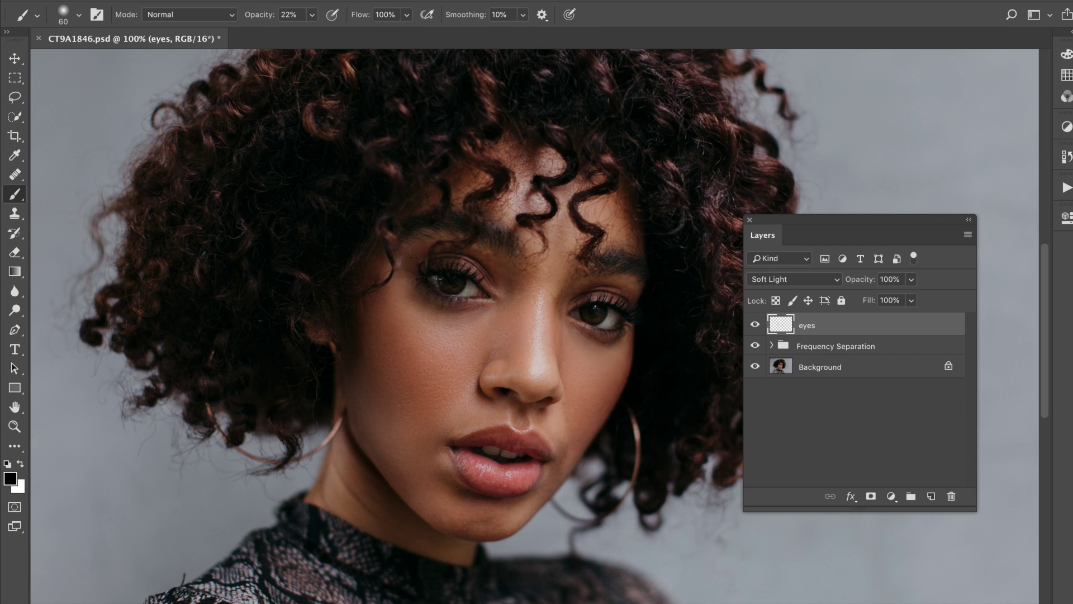
key(ctrl+z)
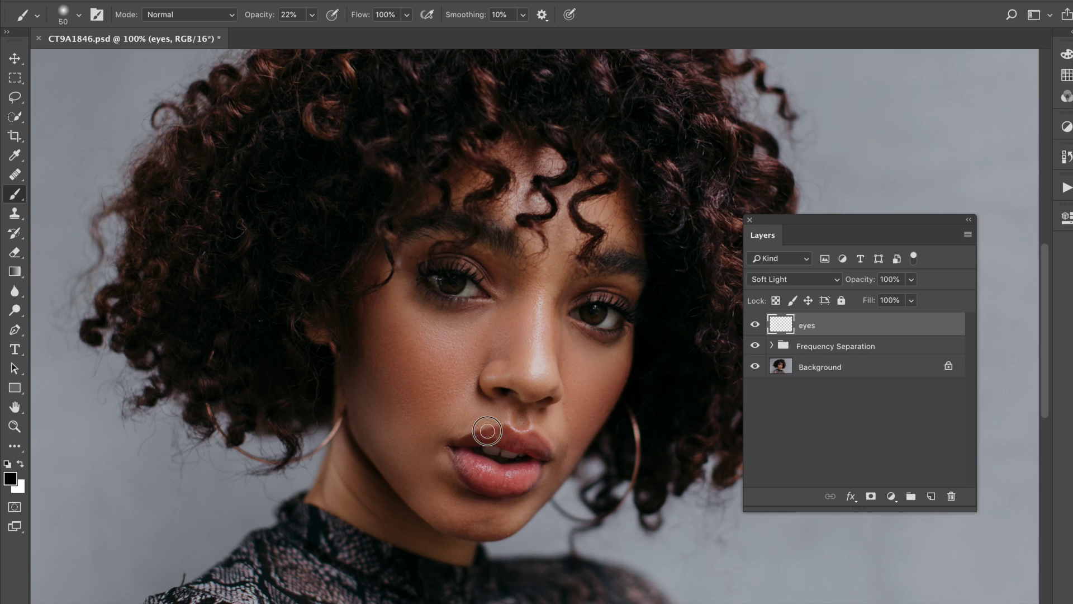
key(x)
drag(475, 468, 494, 470)
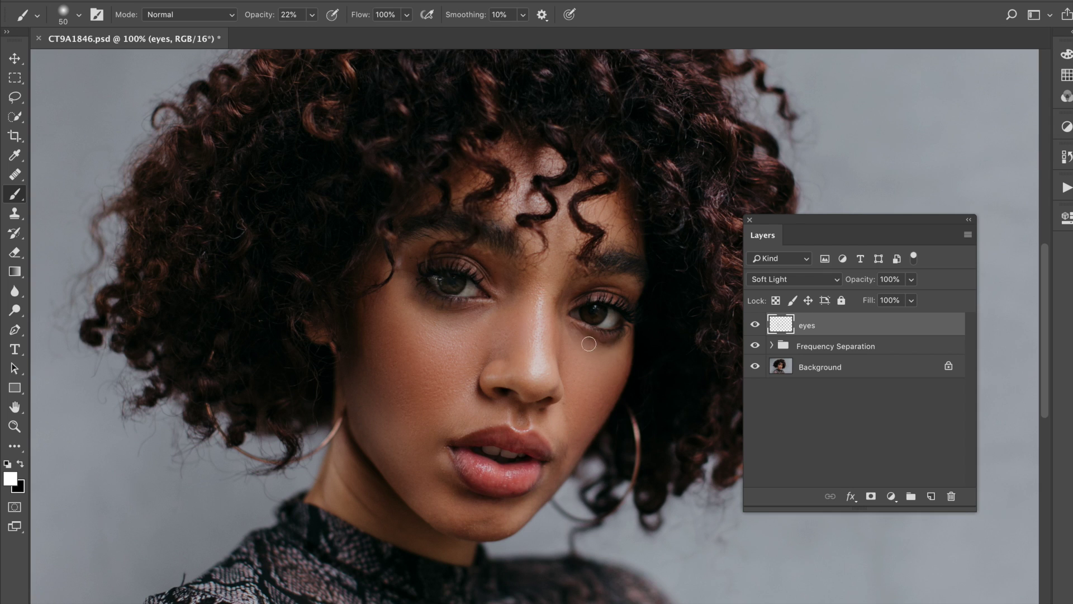
Step: Compare the eyes layer on and off and lower its opacity to about 30%
key(ctrl+plus)
key(bracketleft)
key(bracketleft)
key(bracketleft)
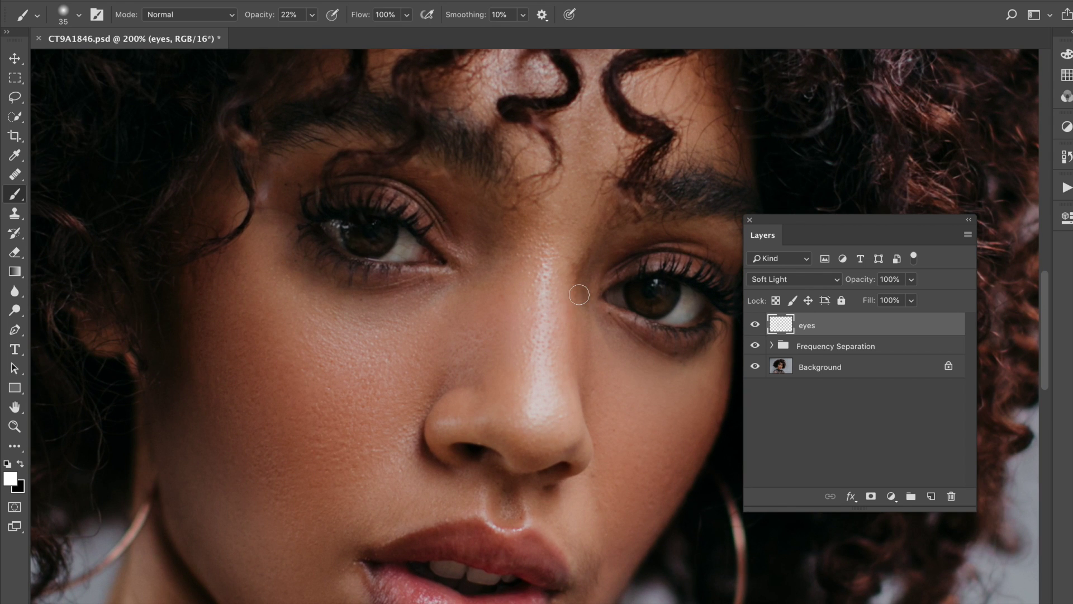
key(ctrl+minus)
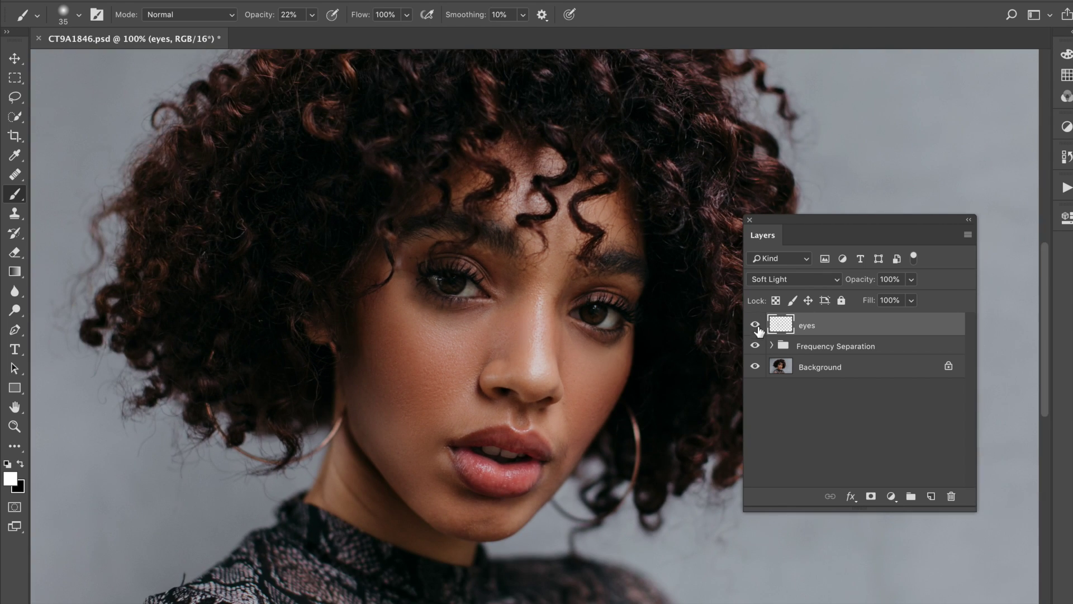
click(755, 326)
click(755, 327)
click(755, 326)
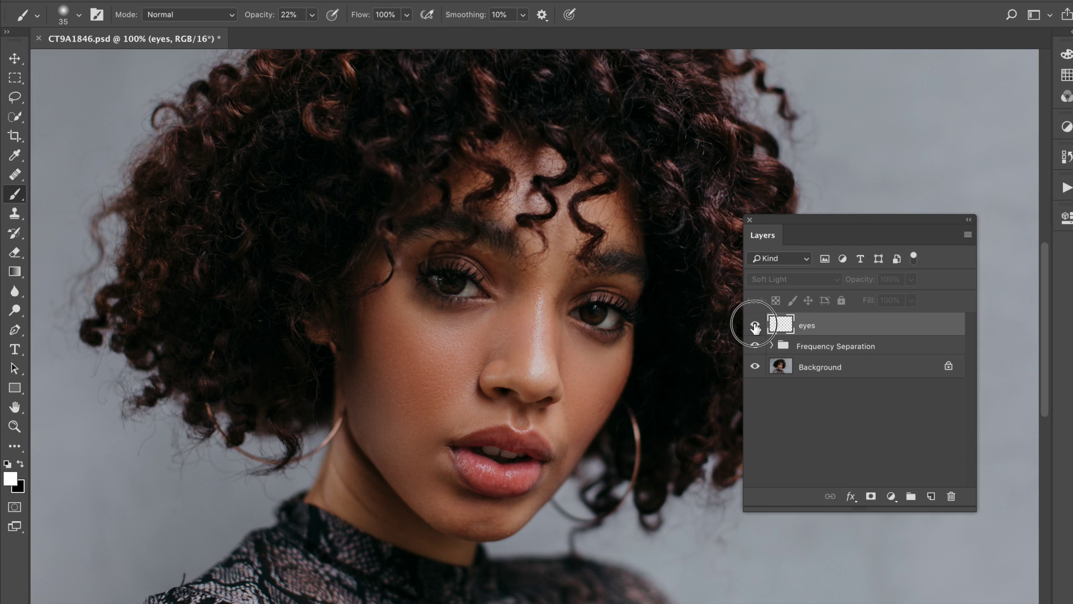
click(755, 326)
click(755, 327)
click(755, 326)
drag(867, 287, 833, 282)
click(755, 326)
click(755, 326)
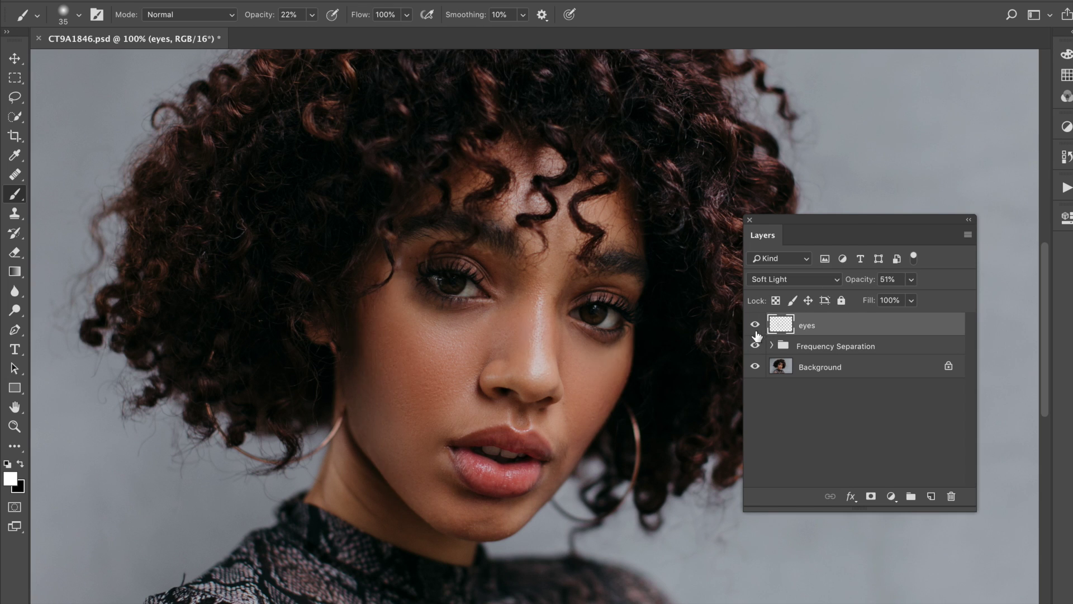
drag(841, 285, 868, 288)
click(755, 327)
click(755, 326)
Step: Create a new layer named 'eyes 2' and zoom to 200% on the eyes
key(super+shift+n)
text(eyes 2)
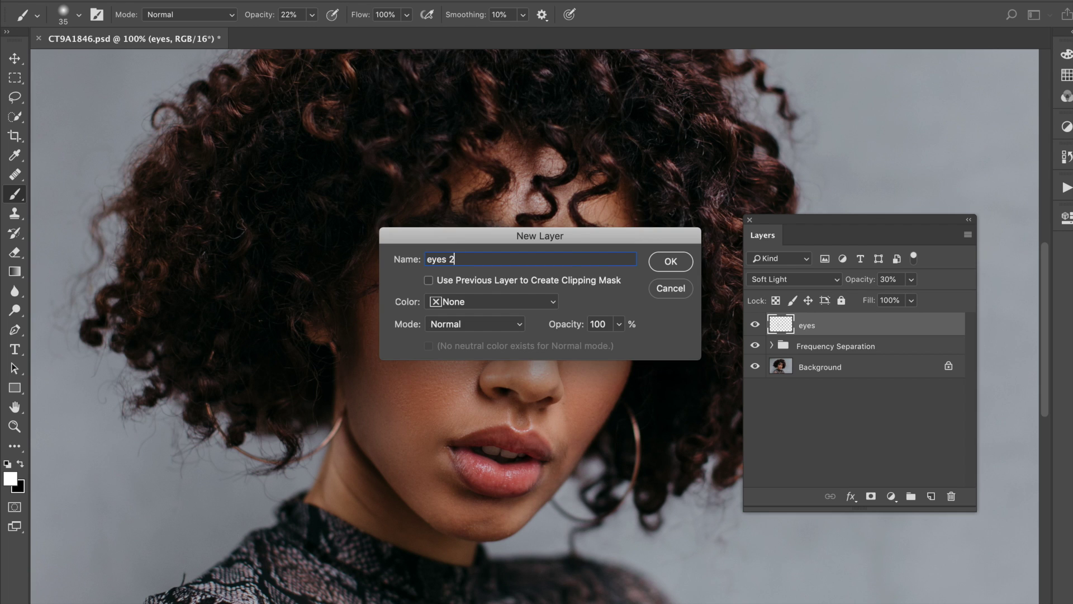
key(Return)
key(super+equal)
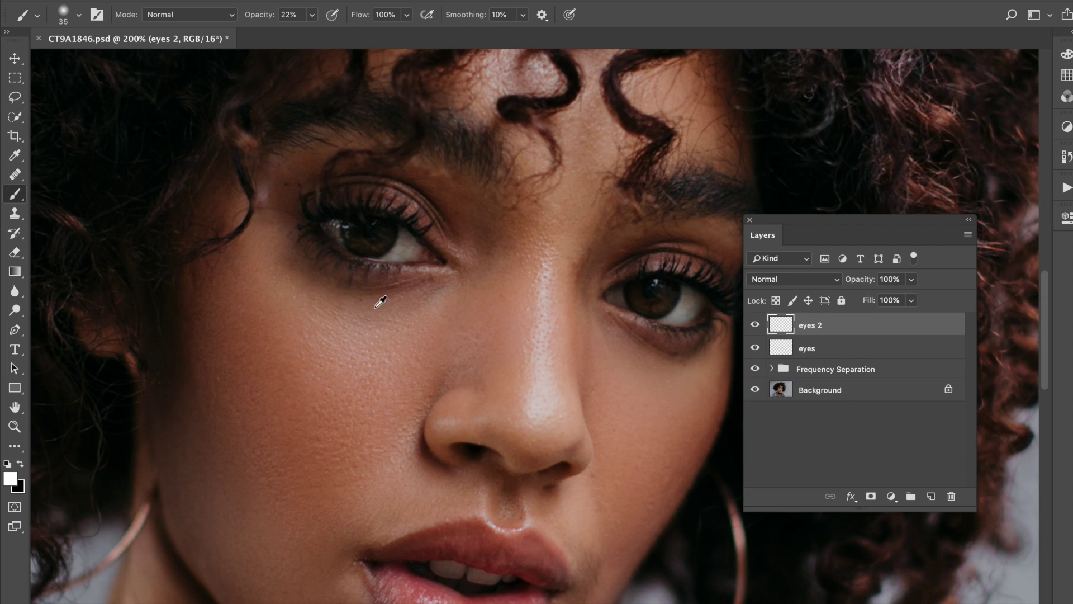
Step: Pick orange-brown #a36b2a as the brush colour and set eyes 2 to Soft Light
click(11, 482)
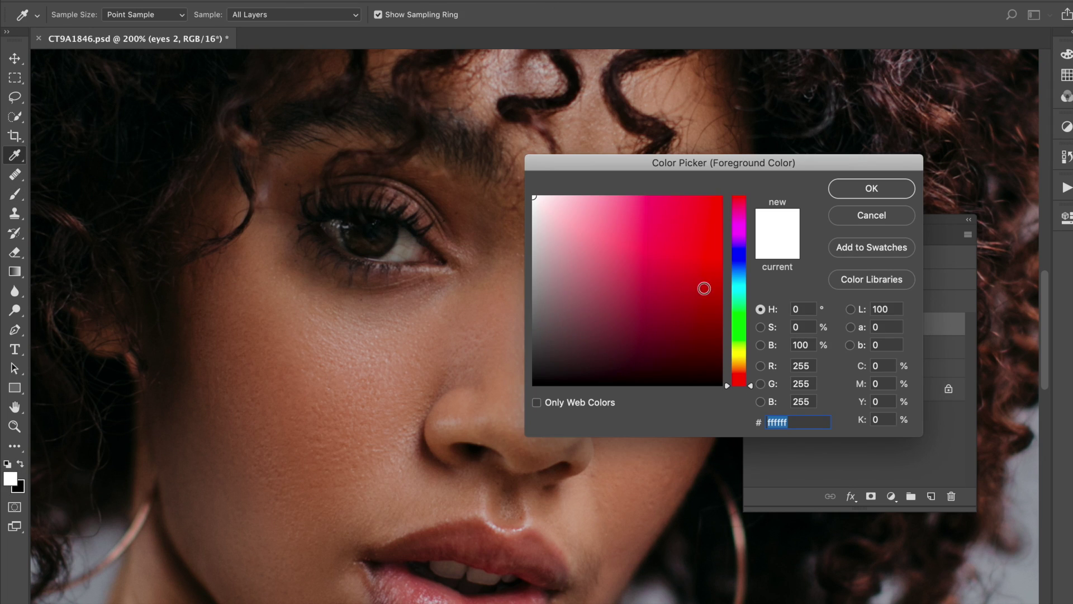
click(737, 369)
drag(693, 231, 701, 220)
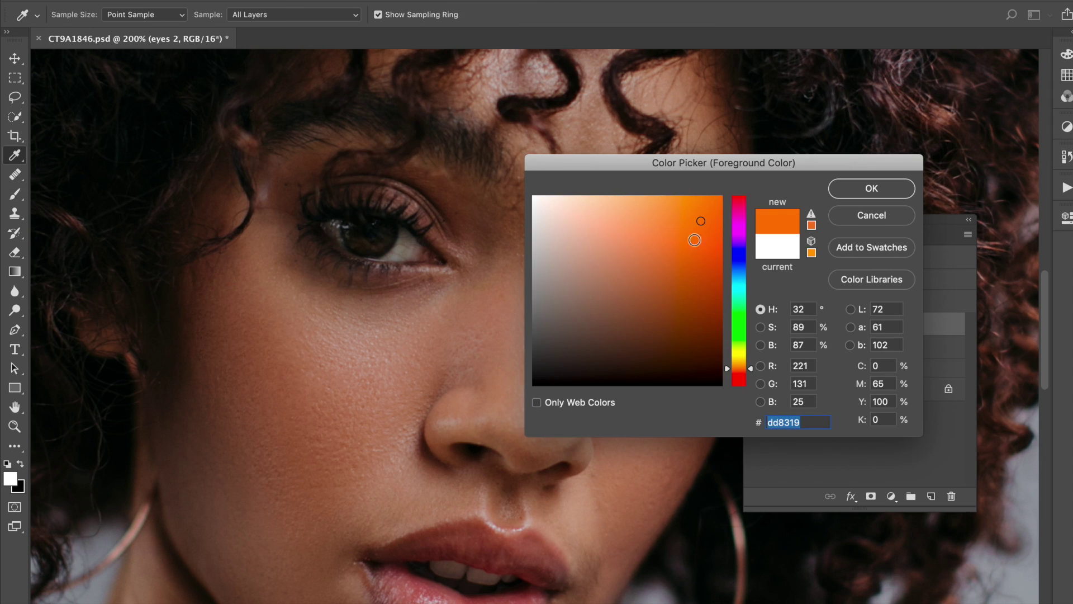
drag(675, 282, 674, 264)
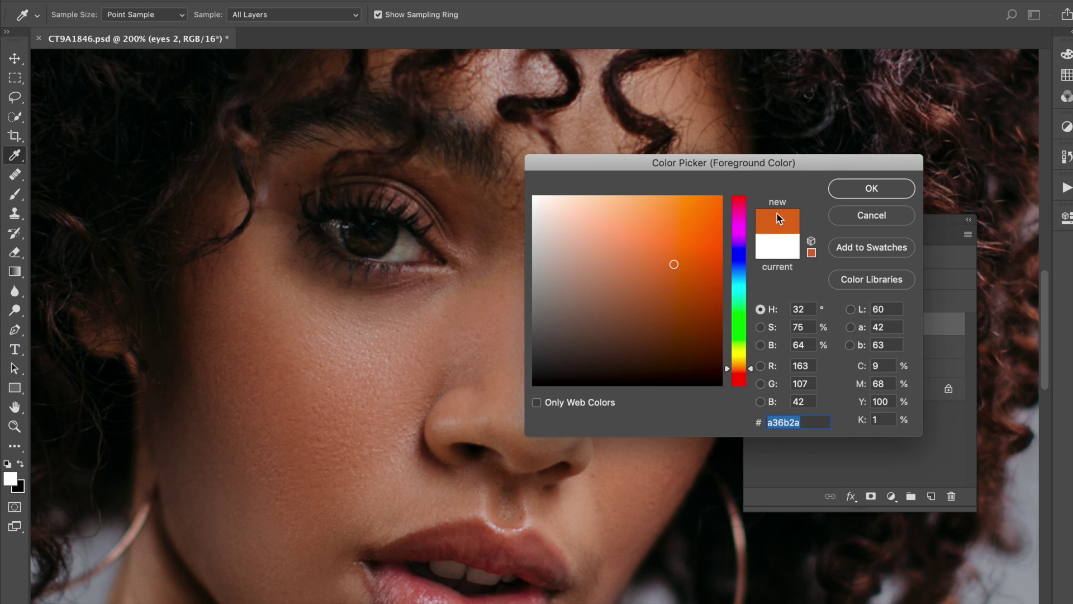
key(Return)
key(b)
click(793, 279)
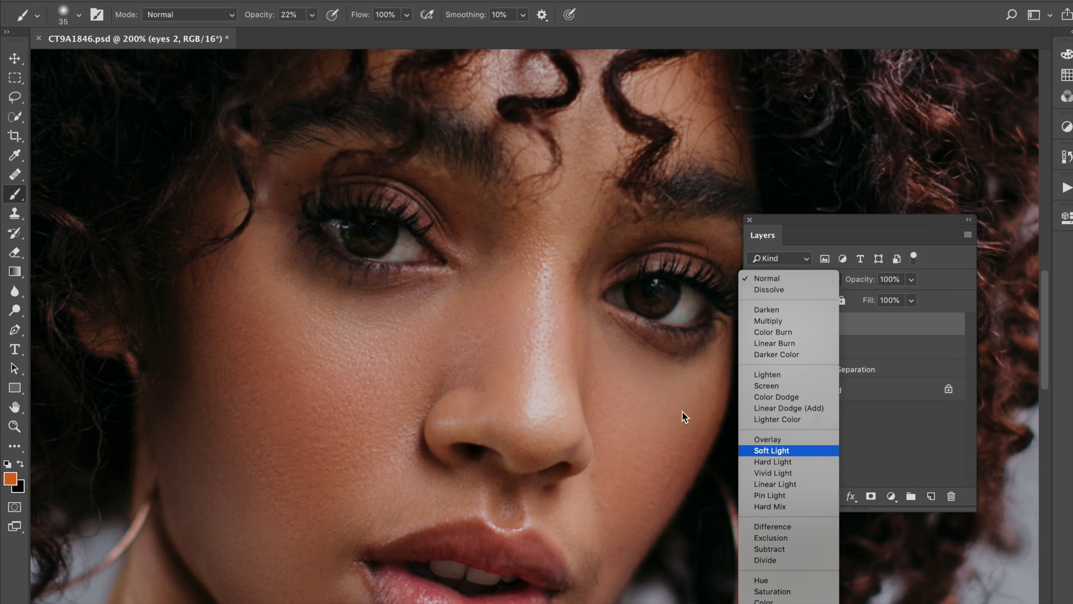
click(805, 464)
Step: Warm both irises with the orange a36b2a brush
drag(360, 229, 394, 224)
key(ctrl+minus)
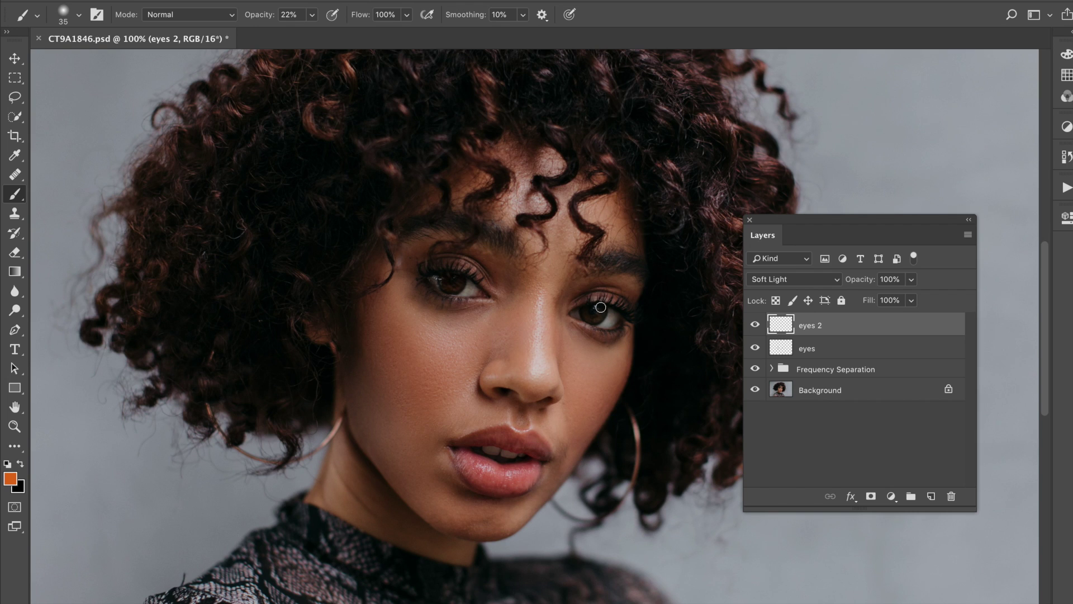
drag(586, 311, 599, 307)
Step: Switch to light peach e1ba8c and brush it over both irises
click(10, 478)
mouse_move(628, 227)
mouse_down()
mouse_move(640, 216)
mouse_move(604, 218)
mouse_up()
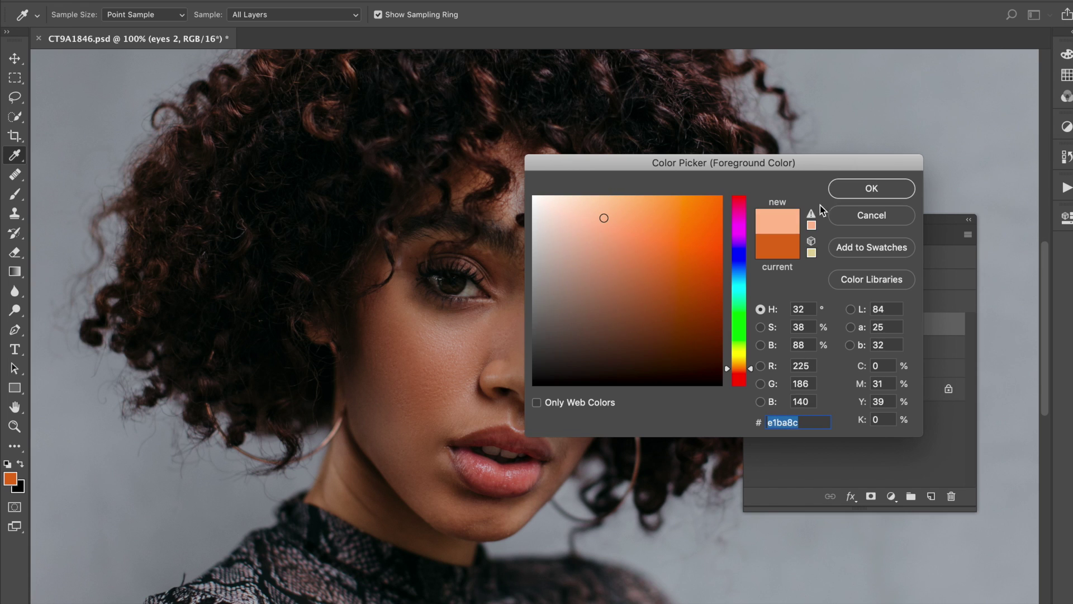
click(871, 188)
drag(447, 273, 464, 280)
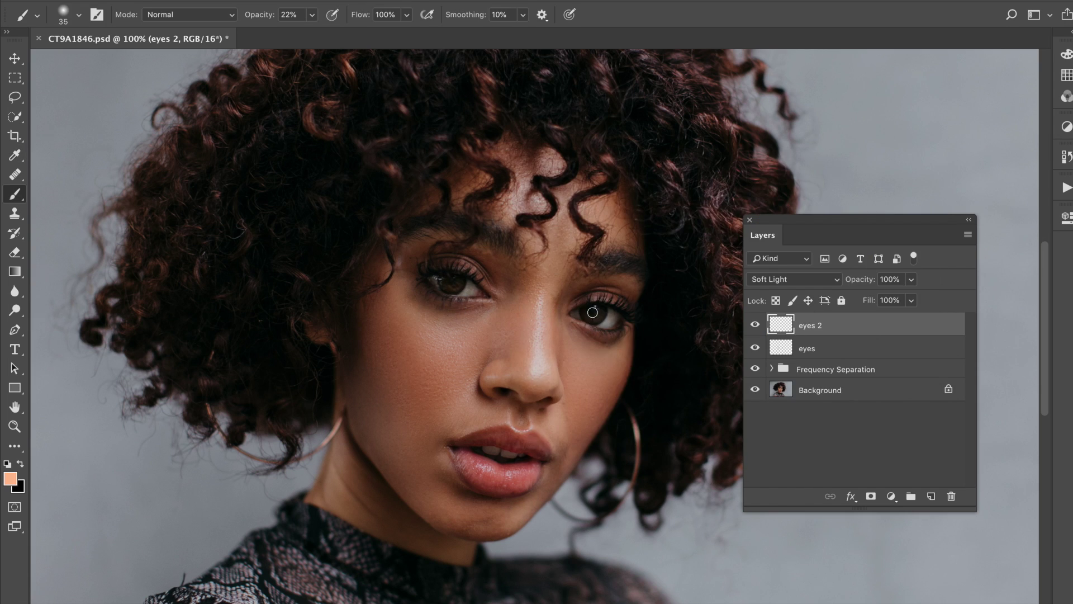
drag(592, 312, 601, 307)
click(754, 327)
key(ctrl+plus)
Step: Paint faint black strokes at 11% brush opacity along both iris rims
key(bracketleft)
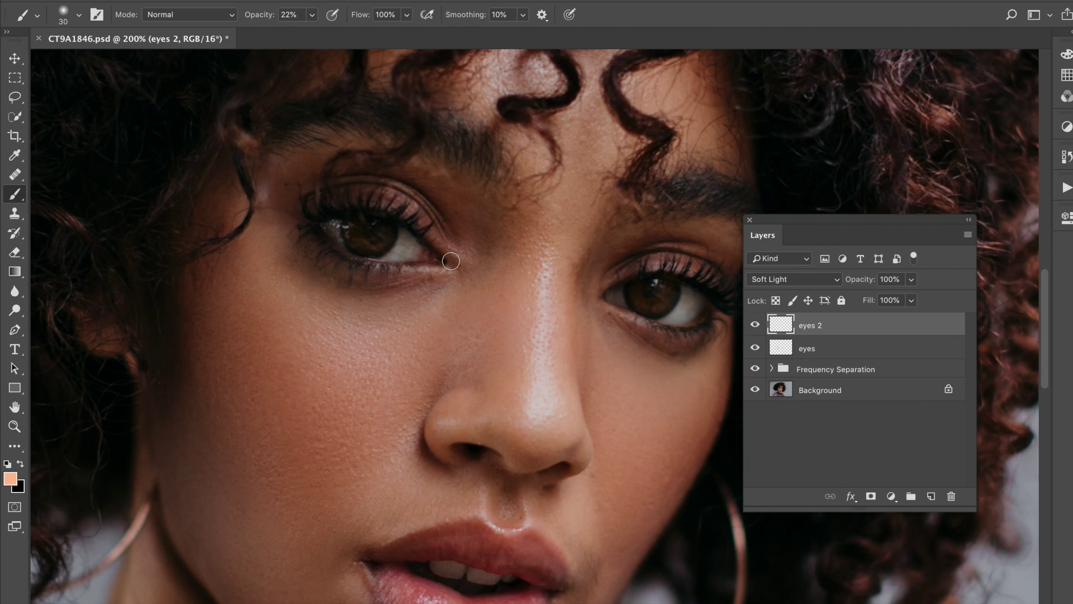
key(x)
key(1)
key(1)
key(bracketleft)
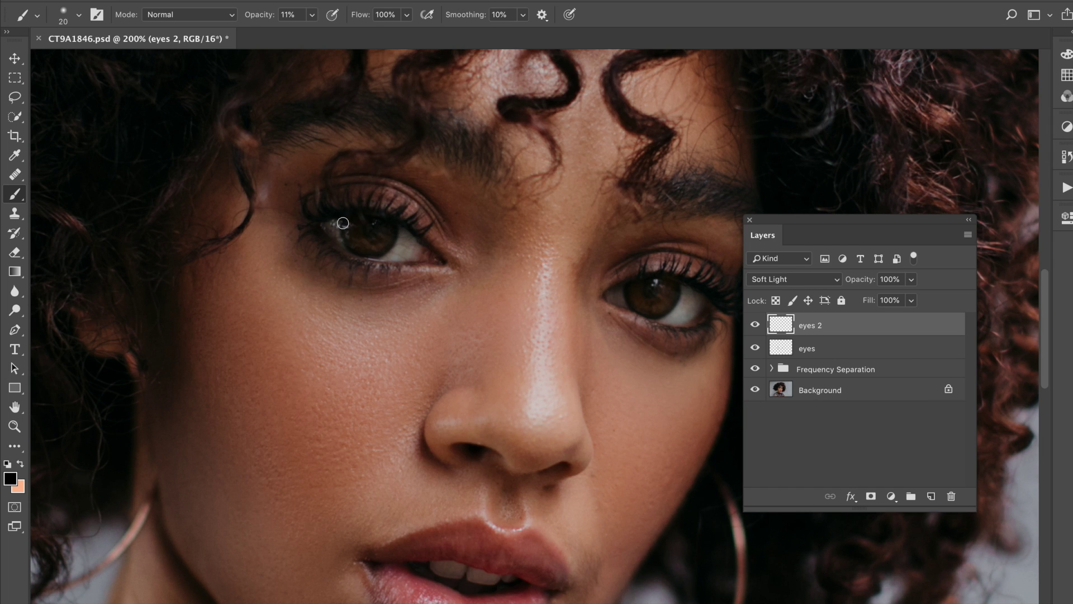
mouse_move(343, 223)
mouse_down()
mouse_move(352, 247)
mouse_move(400, 234)
mouse_move(393, 246)
mouse_up()
mouse_move(627, 288)
mouse_down()
mouse_move(678, 303)
mouse_move(679, 287)
mouse_move(637, 324)
mouse_up()
Step: With a size 40 white brush, faintly brighten inside both irises
key(bracketright)
key(bracketright)
key(d)
key(x)
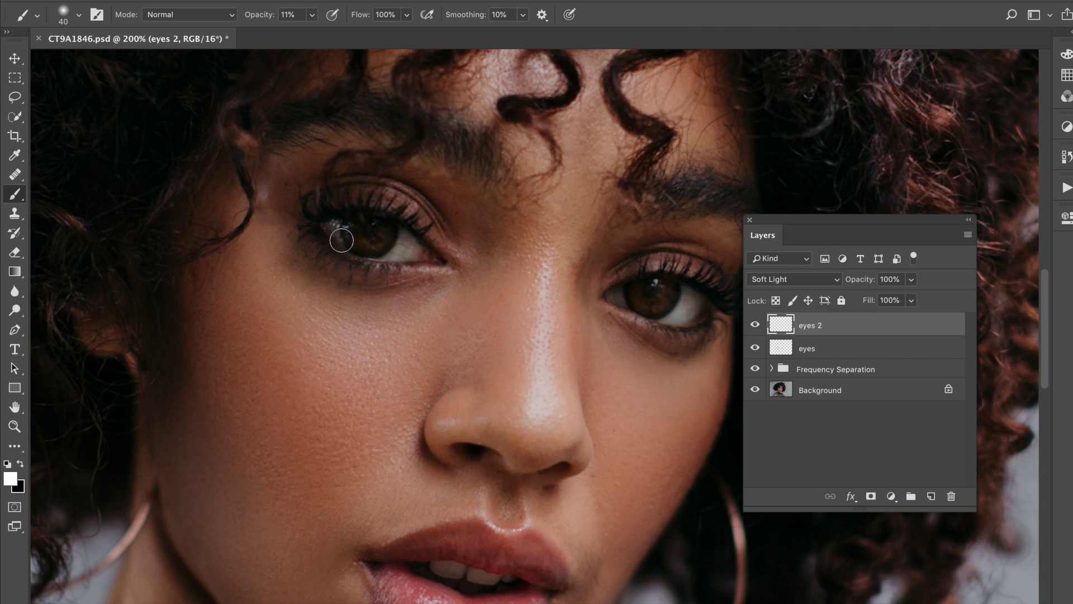
mouse_move(342, 241)
mouse_down()
mouse_move(328, 232)
mouse_move(407, 270)
mouse_move(336, 235)
mouse_move(446, 268)
mouse_up()
mouse_move(622, 295)
mouse_down()
mouse_move(699, 305)
mouse_move(683, 318)
mouse_up()
key(super+minus)
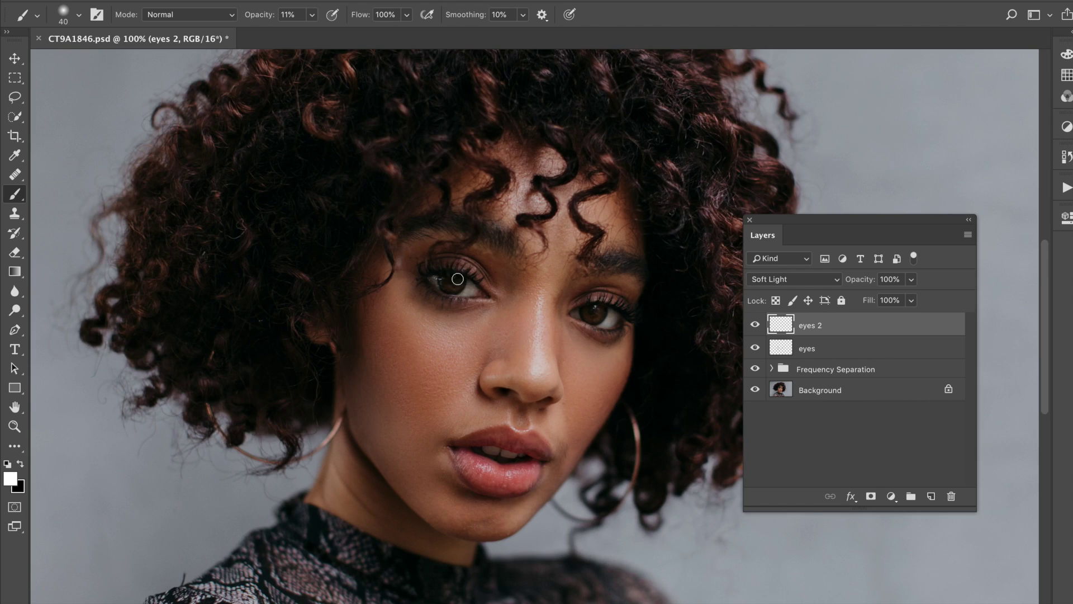
mouse_move(457, 279)
mouse_down()
mouse_move(434, 280)
mouse_move(479, 301)
mouse_move(470, 286)
mouse_up()
Step: Compare eyes 2 on and off and lower its opacity to 76%
click(756, 326)
click(755, 326)
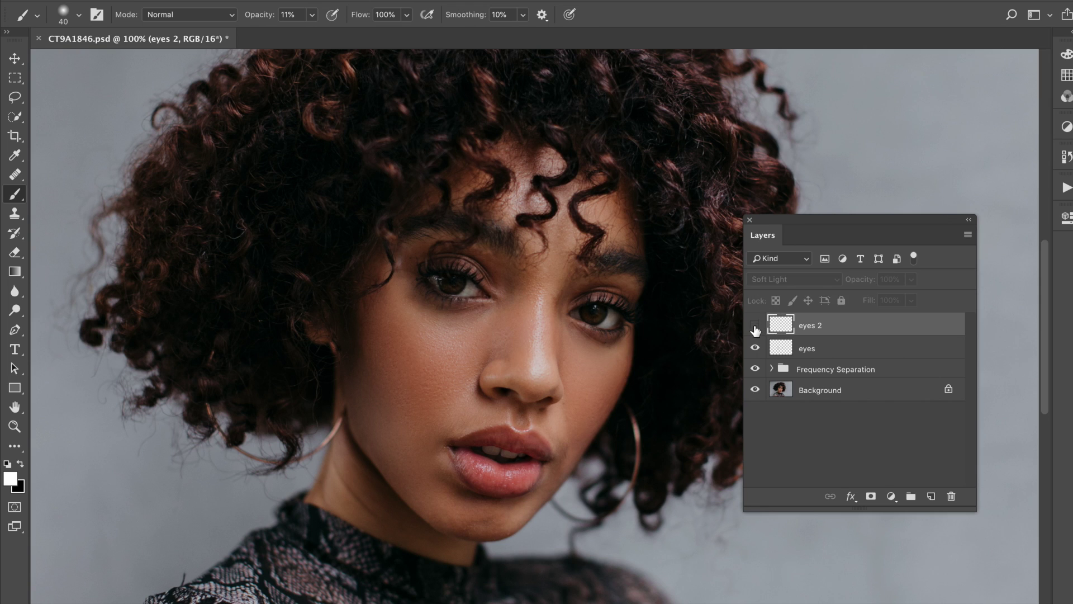
click(756, 326)
key(ctrl+minus)
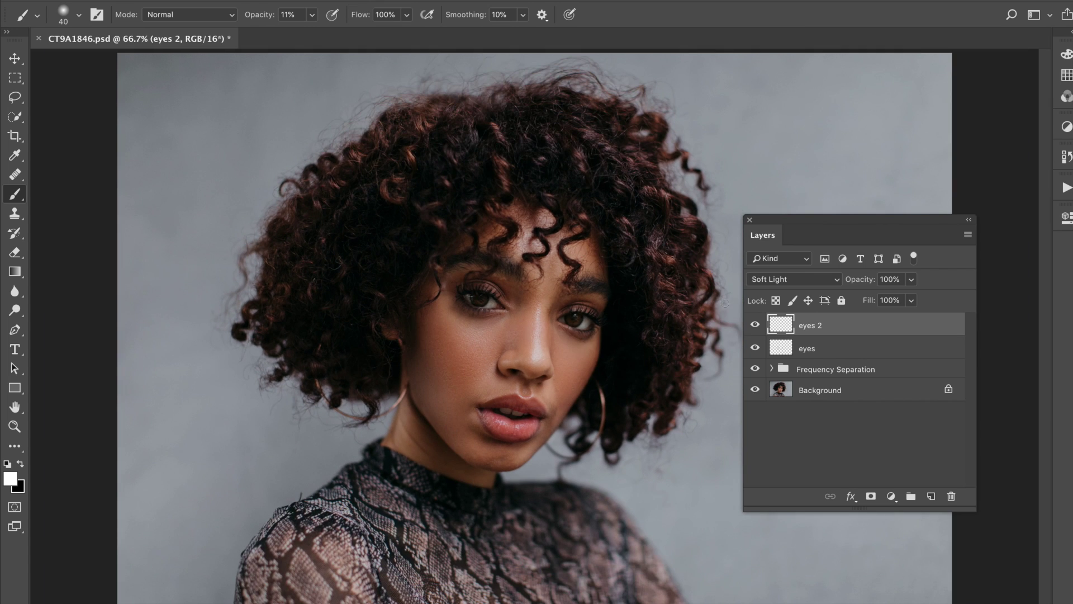
drag(872, 279, 861, 295)
Step: Turn on the eyes layer and raise its opacity to 41%
click(755, 350)
click(785, 349)
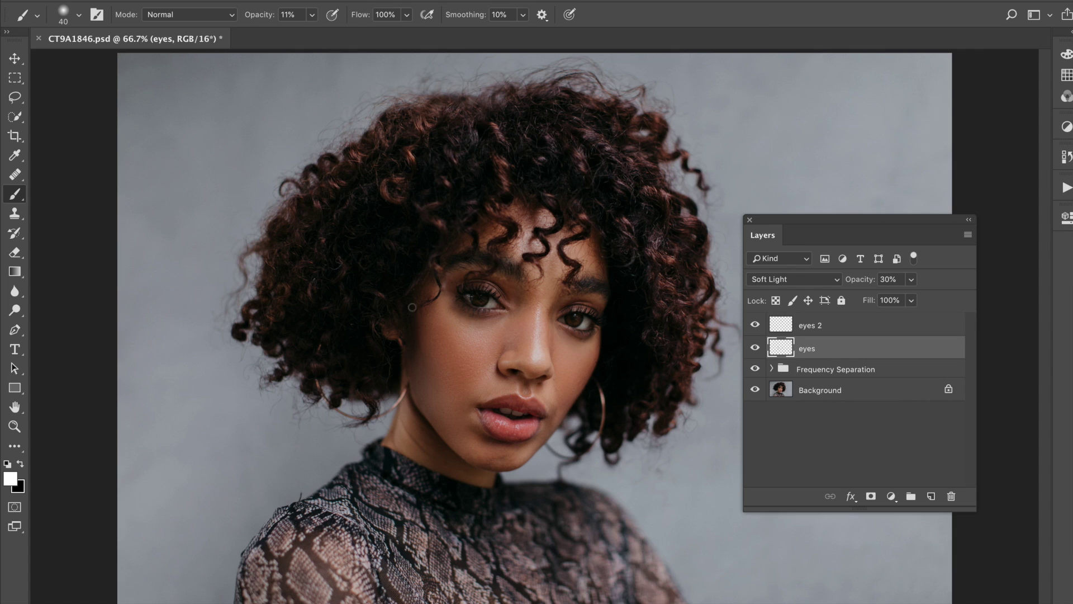
drag(857, 279, 867, 284)
click(263, 1)
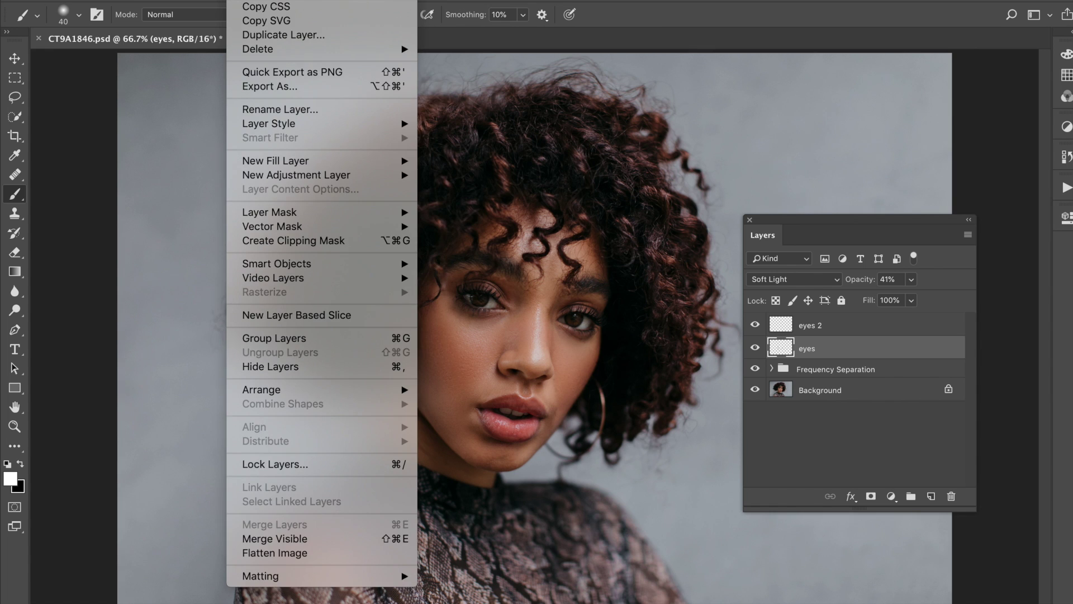
Step: Add a Curves 1 adjustment layer and arrange the Layers and curve properties panels
mouse_move(392, 180)
click(453, 202)
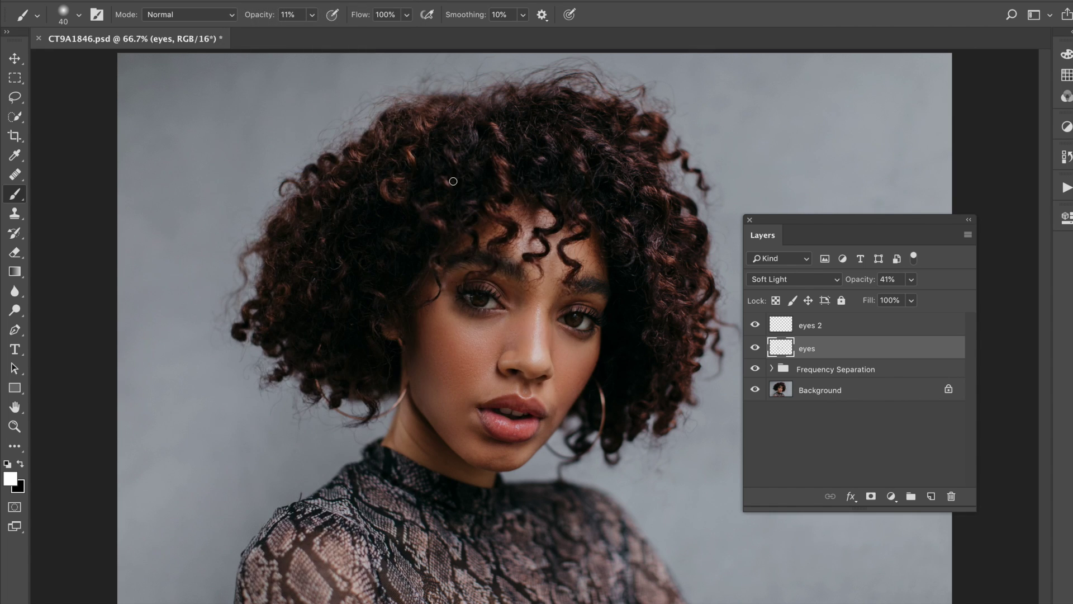
key(Return)
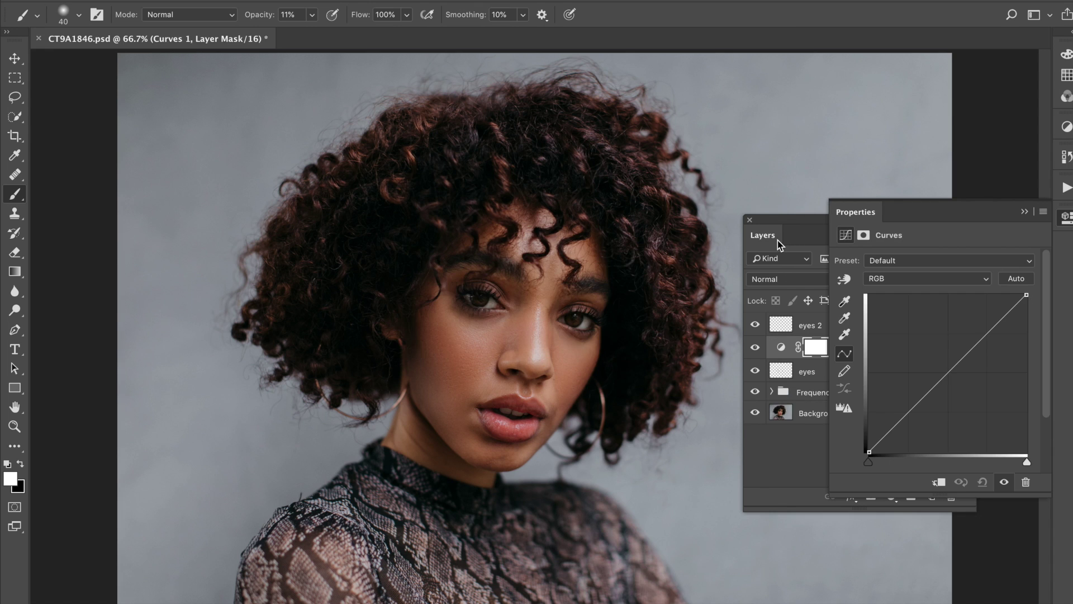
drag(777, 239, 774, 246)
click(846, 225)
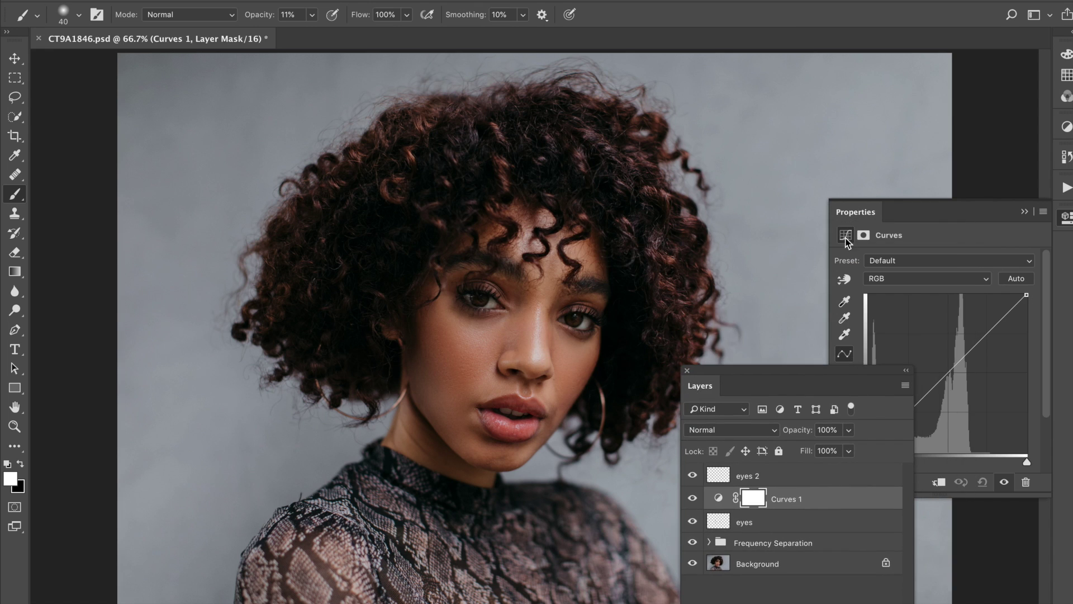
drag(847, 229, 703, 76)
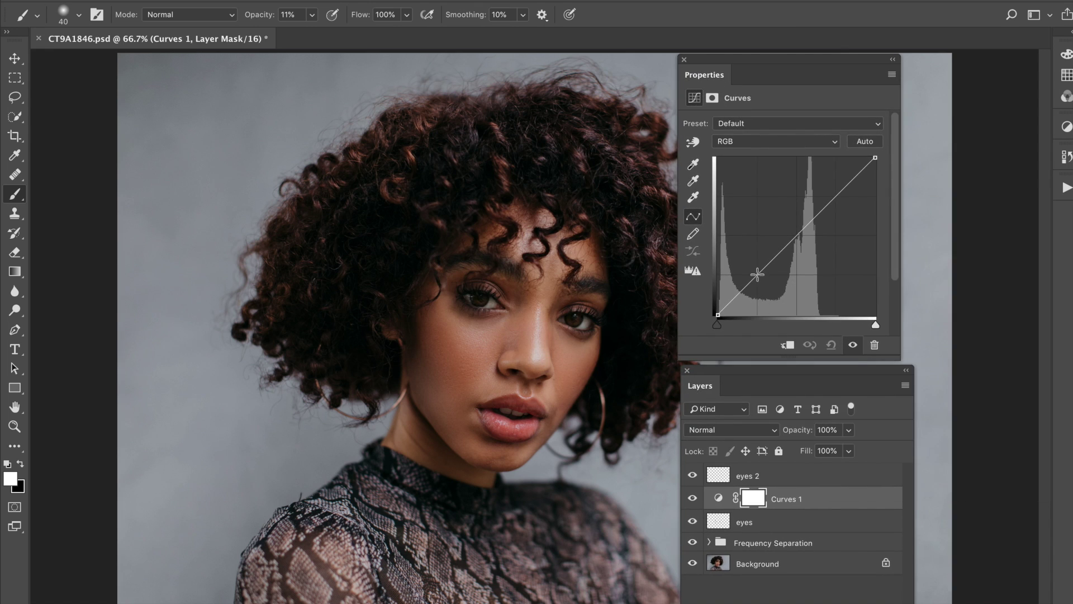
Step: Shape a gentle contrast S-curve with shadow and highlight points, then move Curves 1 above eyes 2
click(755, 280)
click(827, 200)
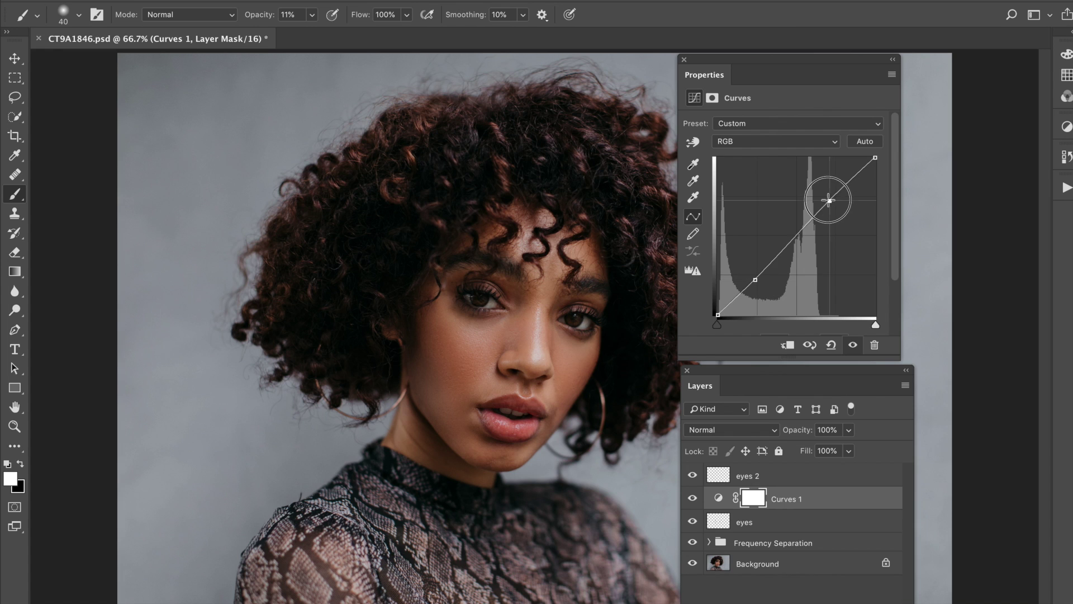
drag(755, 280, 758, 279)
drag(829, 198, 827, 200)
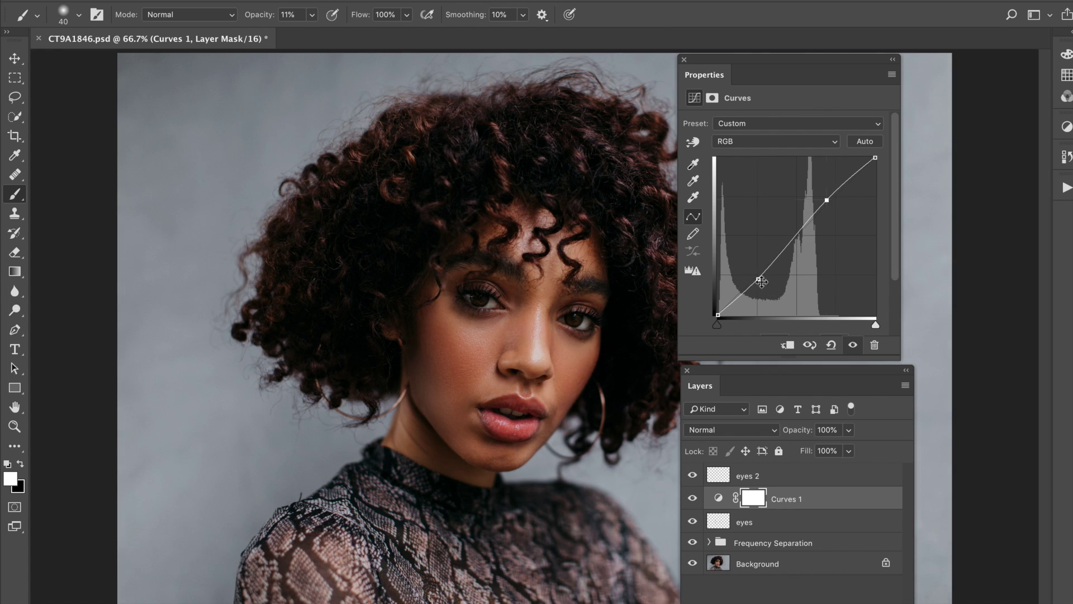
drag(759, 281, 764, 286)
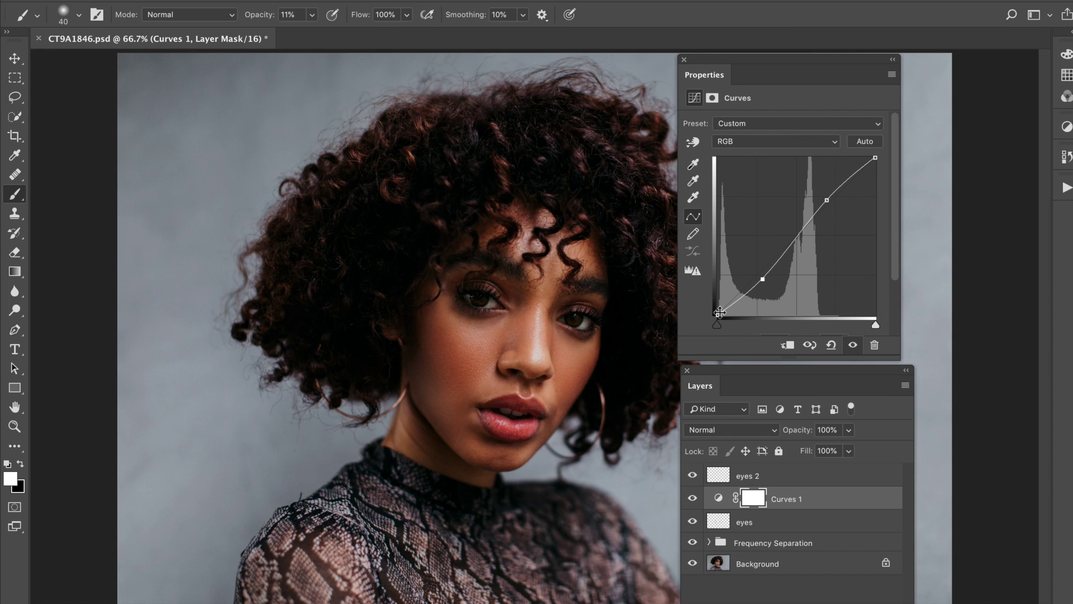
drag(718, 315, 718, 311)
drag(761, 279, 757, 277)
drag(719, 310, 718, 308)
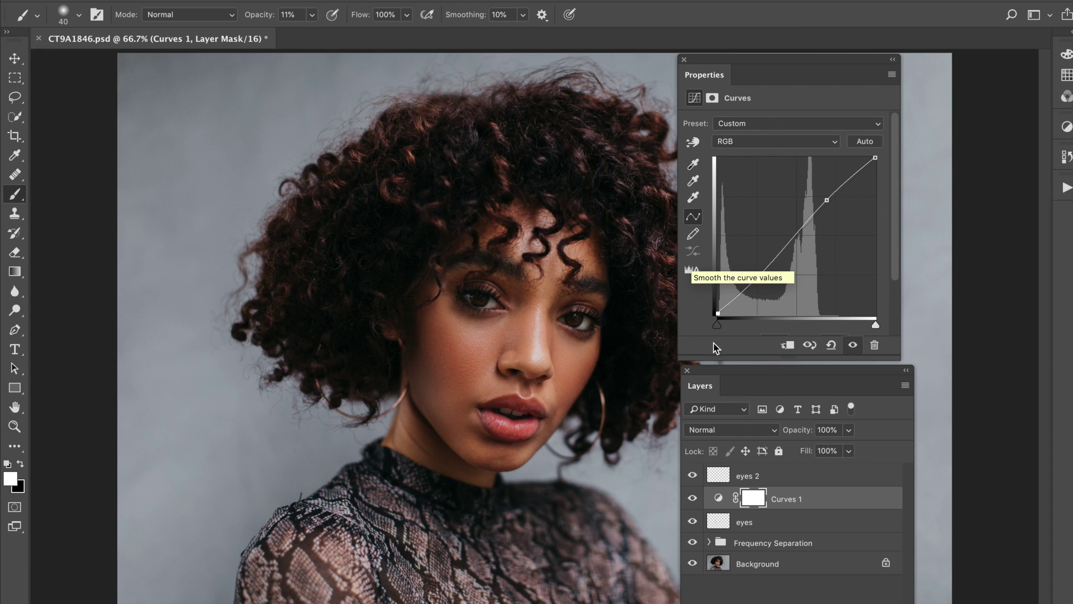
drag(705, 496, 702, 448)
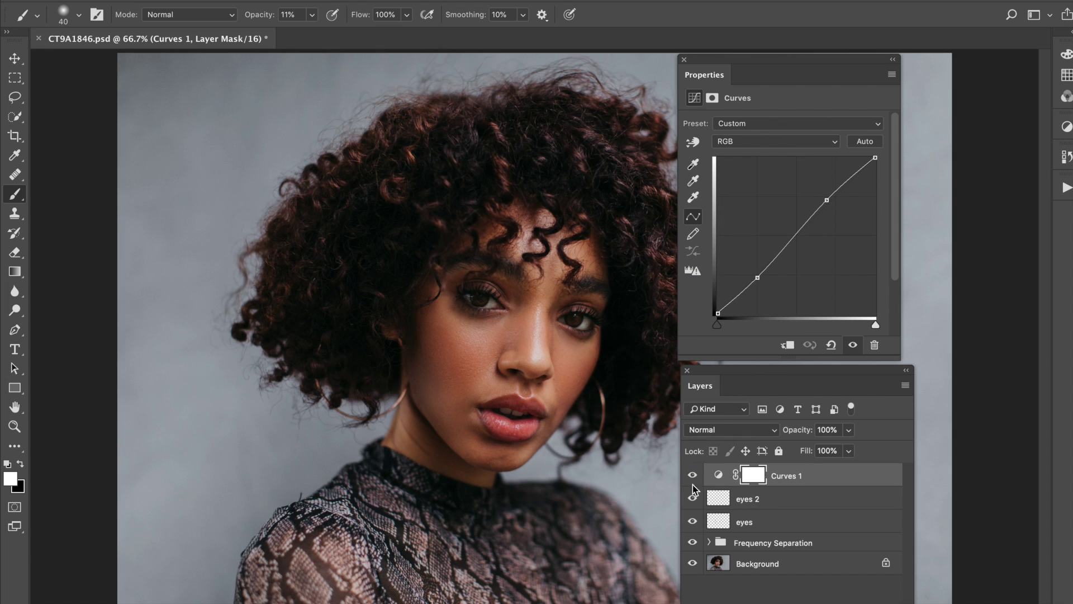
Step: Show Curves 1, set it to Luminosity blending, and compare it on and off
click(693, 475)
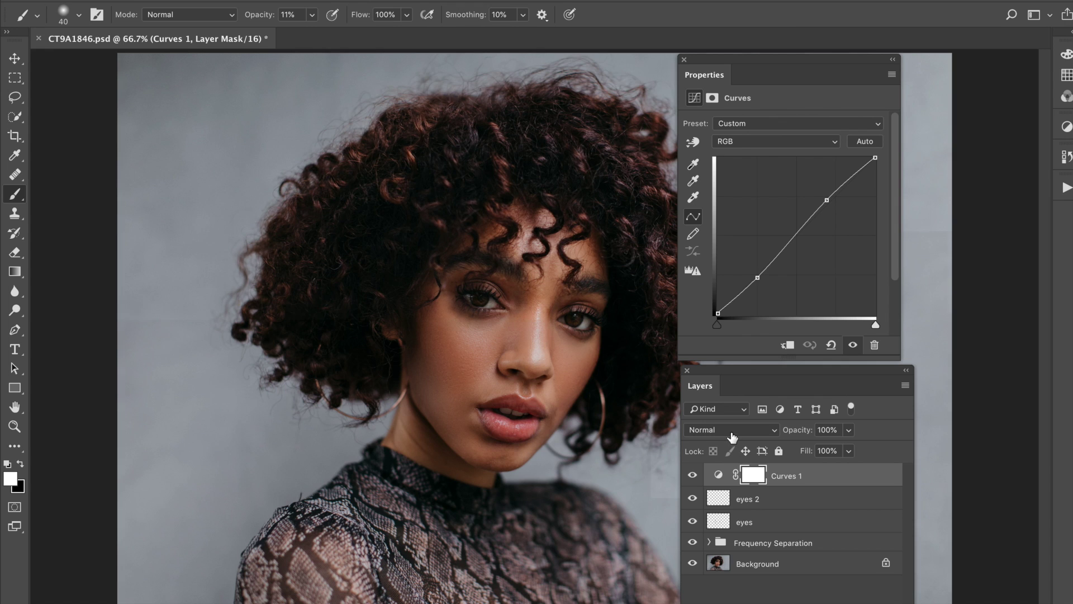
click(731, 433)
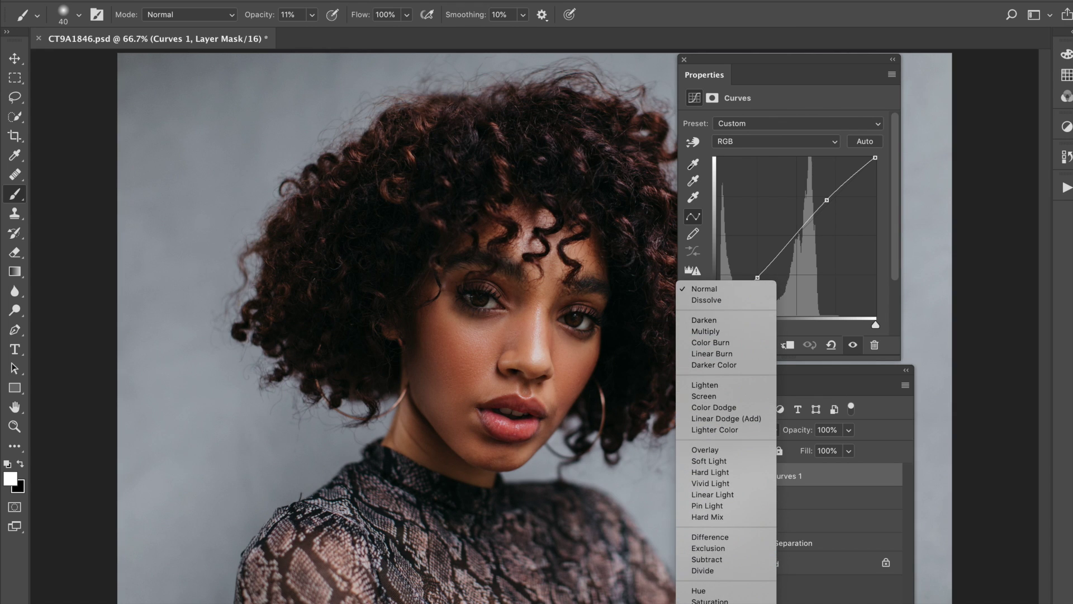
click(713, 598)
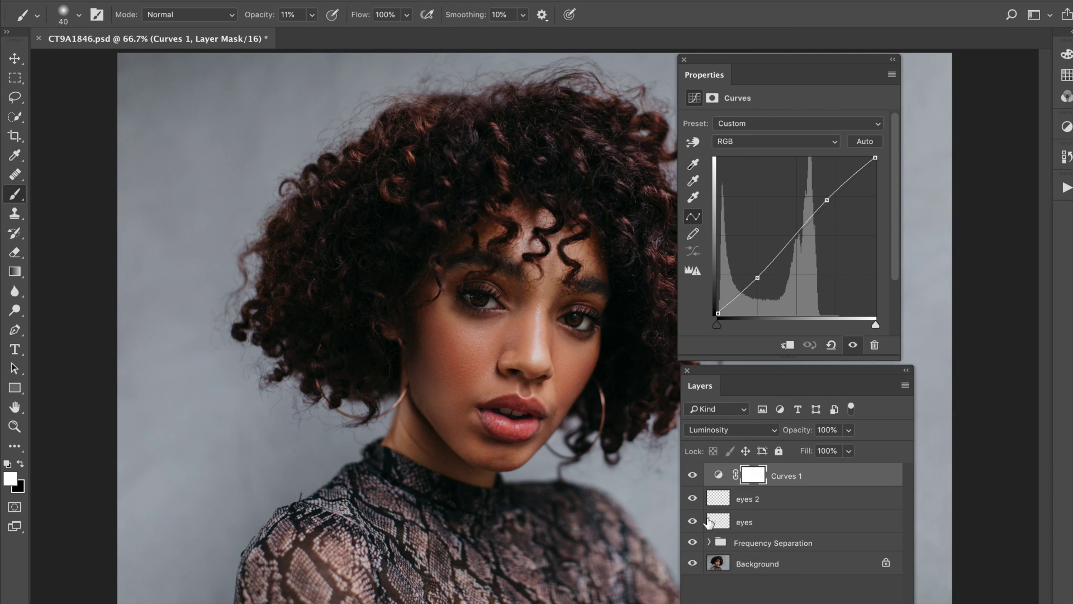
drag(694, 79, 697, 42)
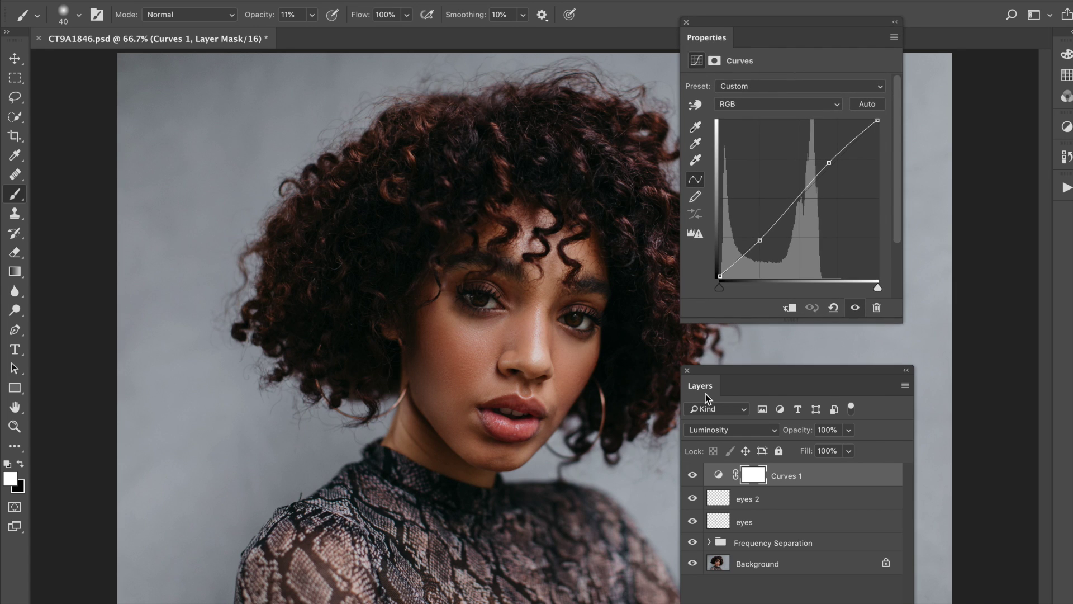
drag(712, 371, 712, 331)
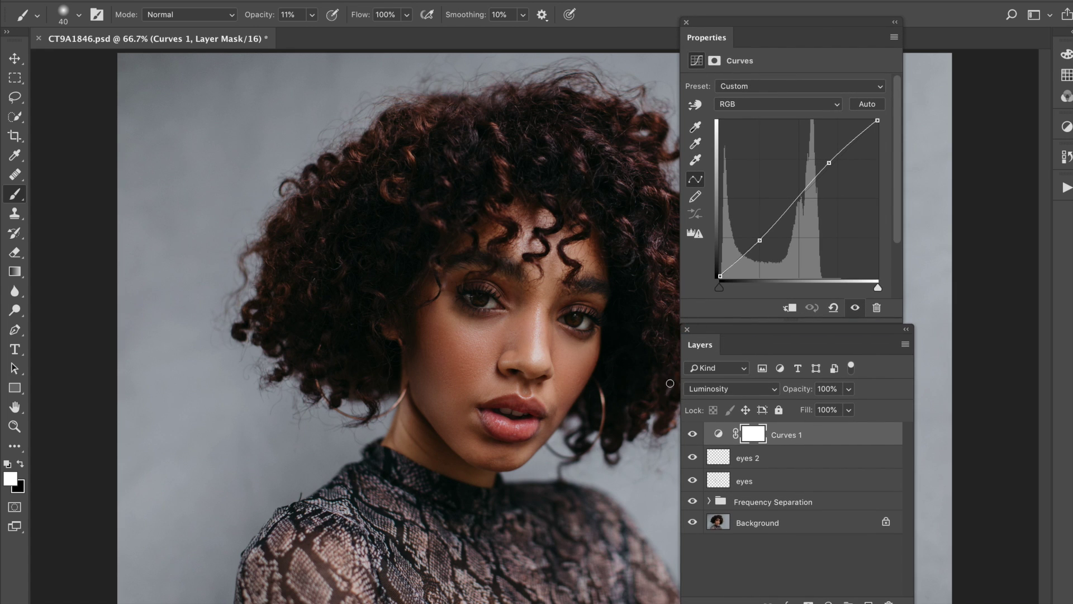
click(693, 435)
click(693, 435)
Step: Reshape the curve into a gentle brightening S, trying Normal before settling back on Luminosity
drag(828, 157, 826, 154)
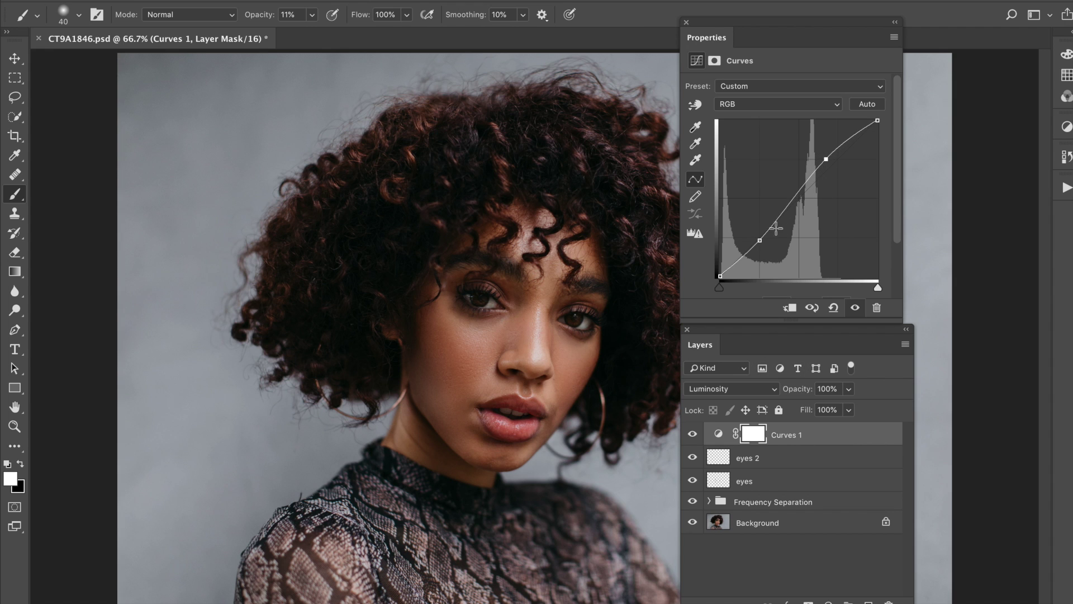
drag(759, 240, 761, 242)
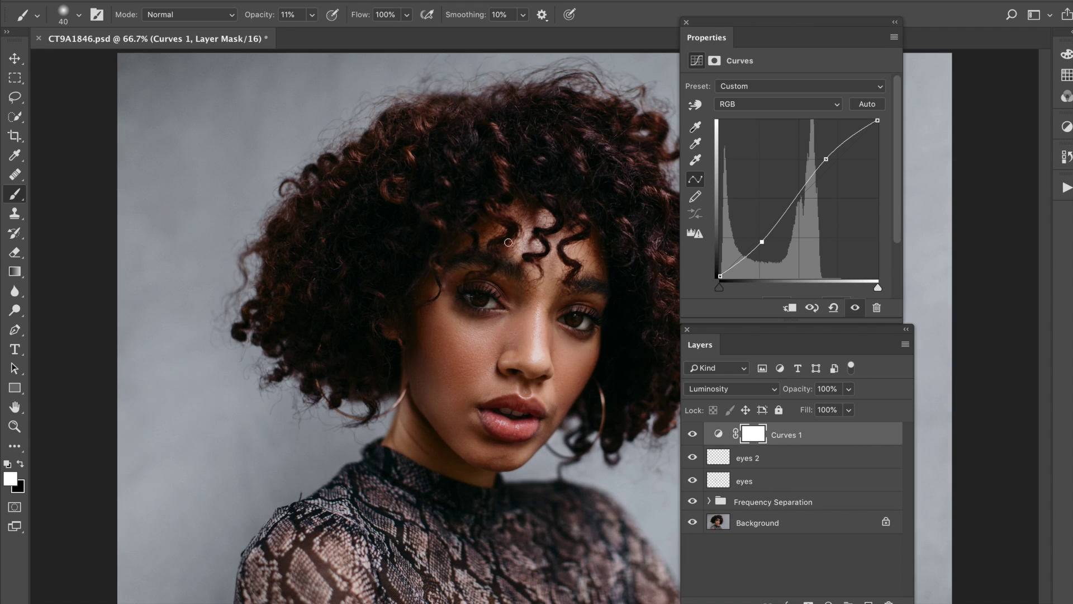
click(739, 390)
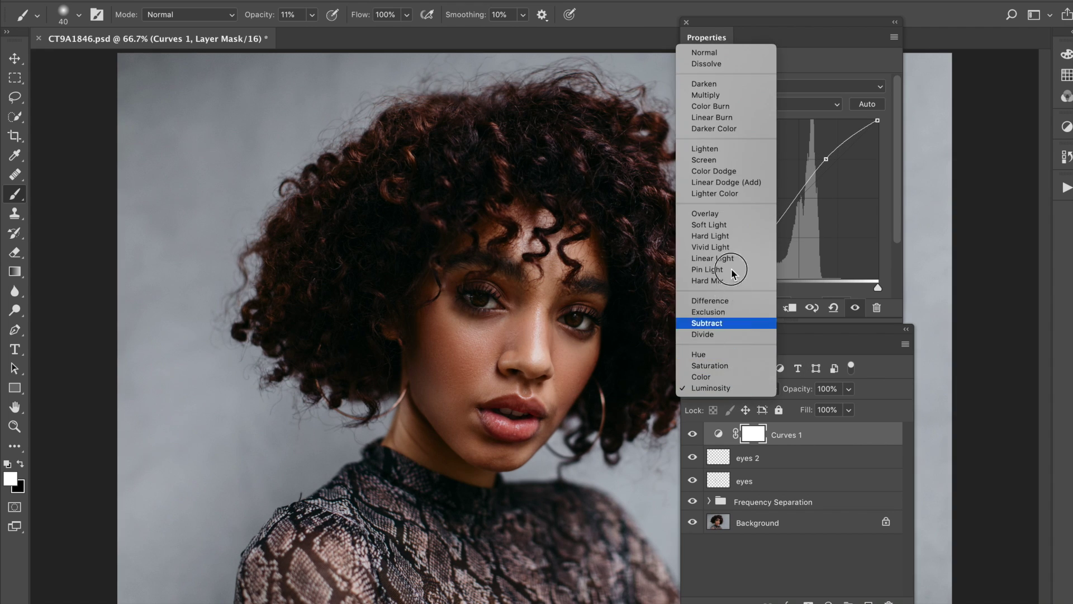
click(733, 55)
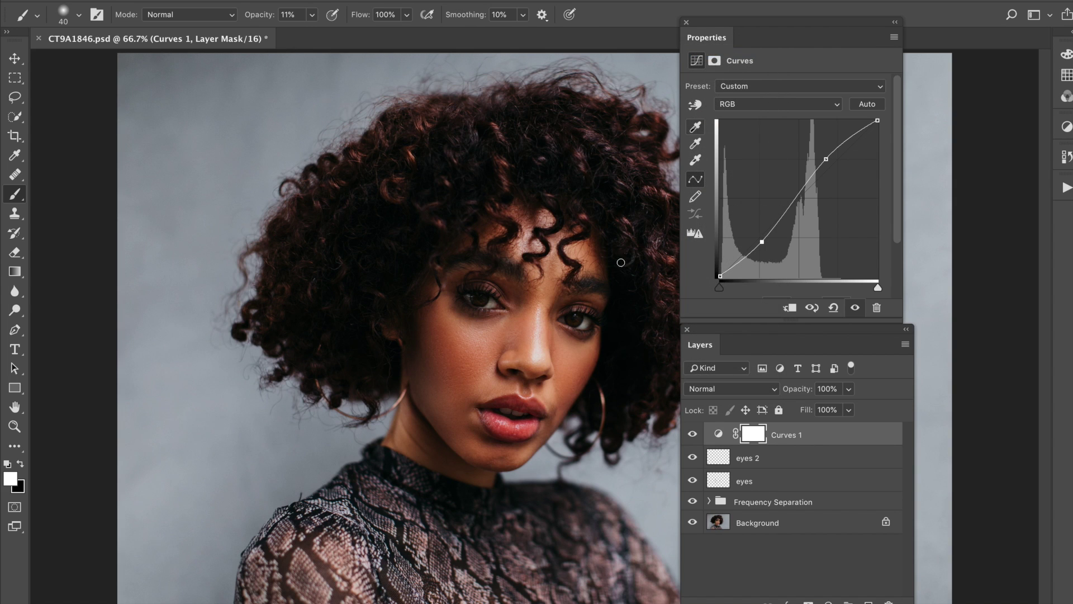
click(725, 394)
scroll(725, 394, down, 3)
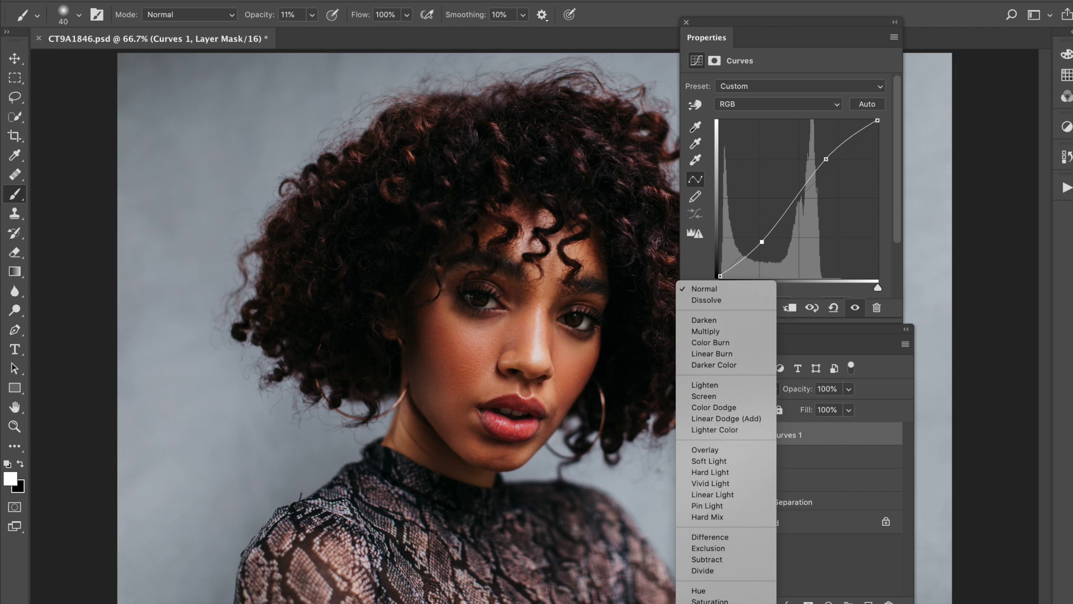
click(742, 595)
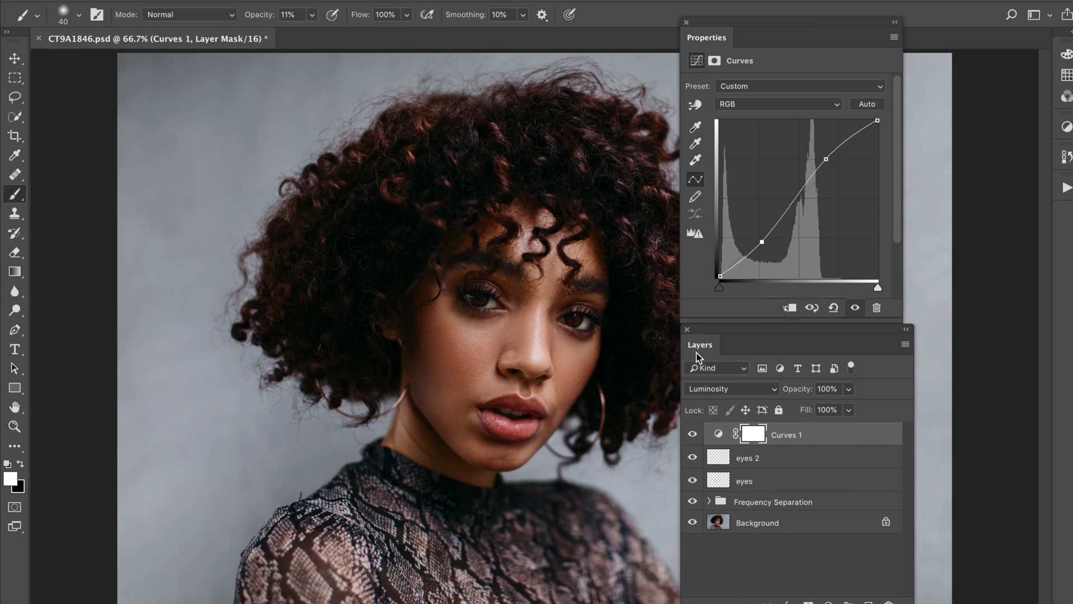
click(693, 435)
click(692, 435)
Step: Add a shadow point and a midtone point to the Curves 1 curve, then compare
click(739, 262)
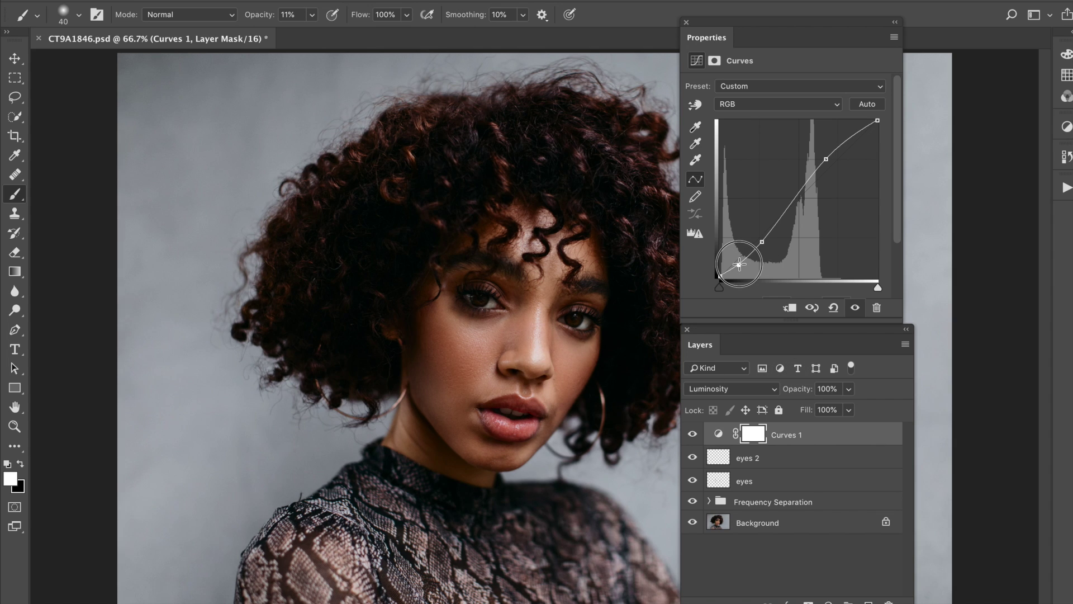
drag(739, 263, 739, 263)
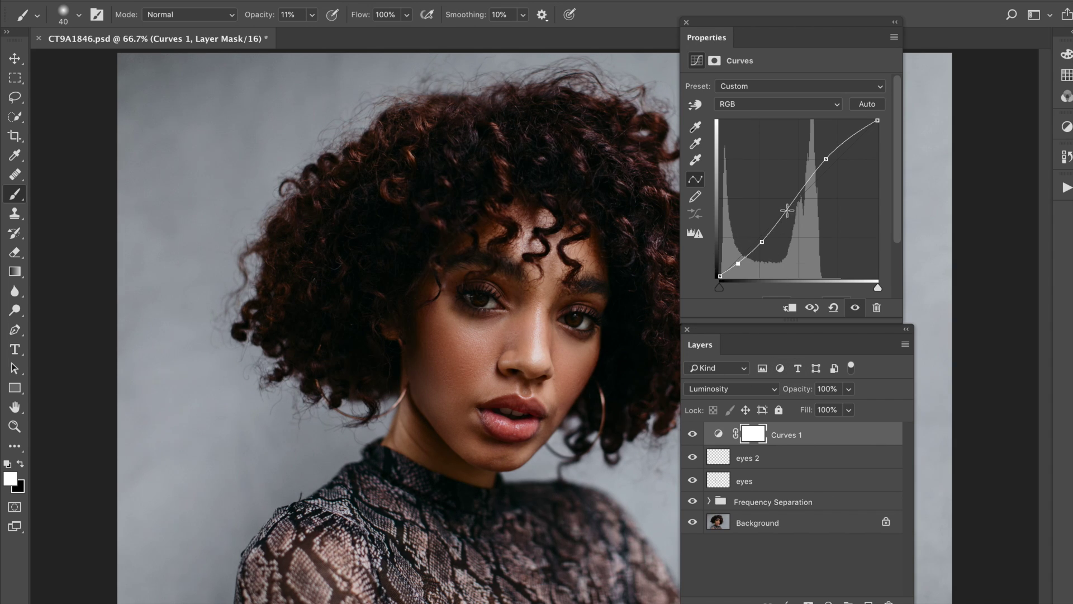
click(789, 208)
click(693, 434)
click(692, 434)
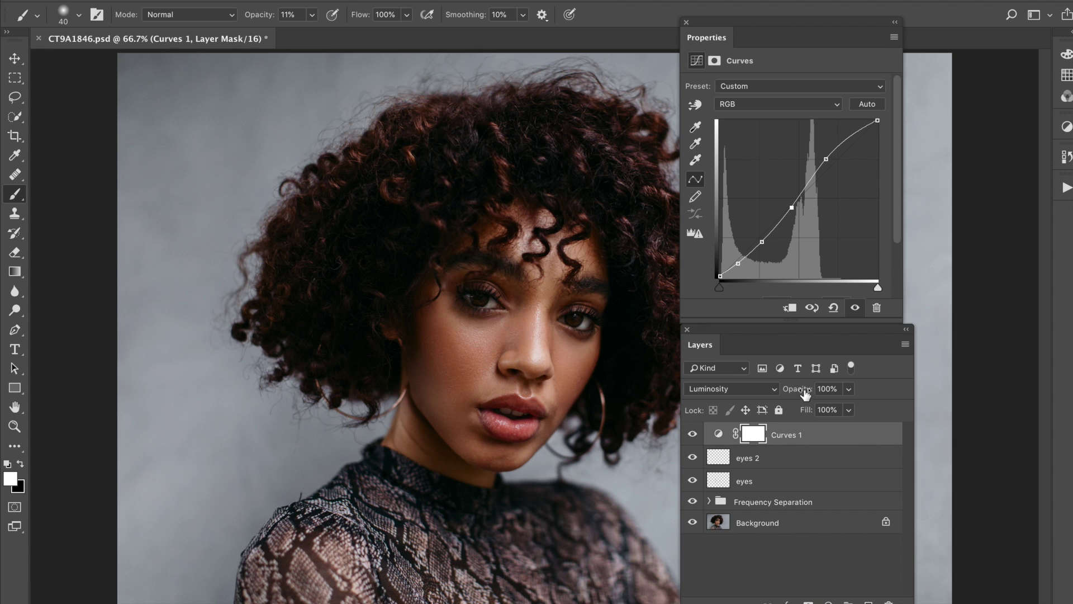
Step: Lower Curves 1 opacity to 60%, compare the result, and select the Move tool
drag(797, 396, 772, 398)
drag(789, 394, 801, 394)
click(694, 435)
click(693, 435)
click(9, 60)
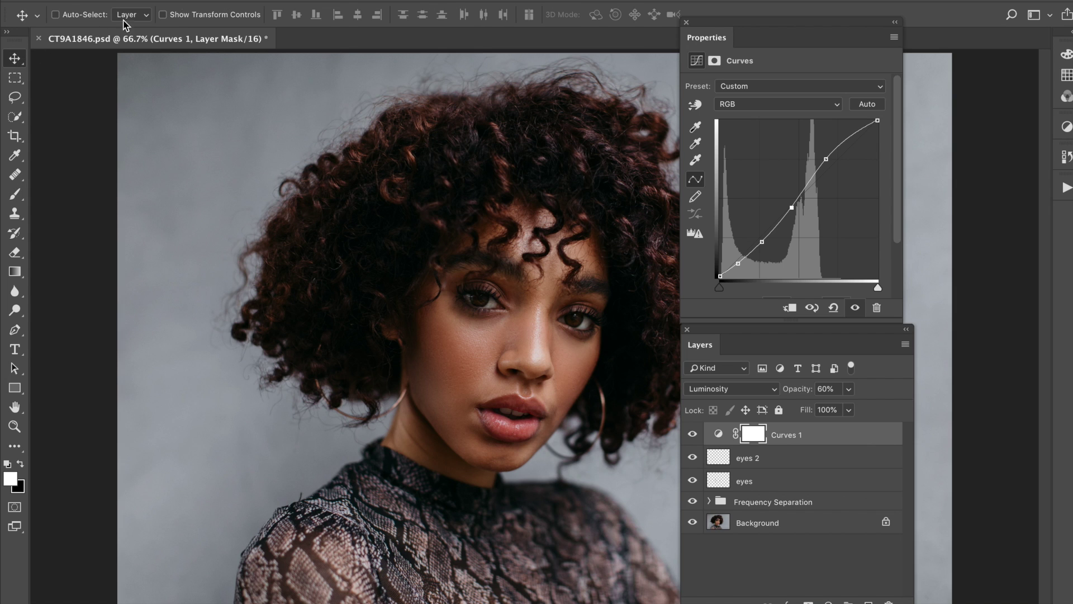
Step: Add a Photo Filter 1 adjustment layer with Warming Filter (85) and compare it
click(251, 0)
mouse_move(369, 175)
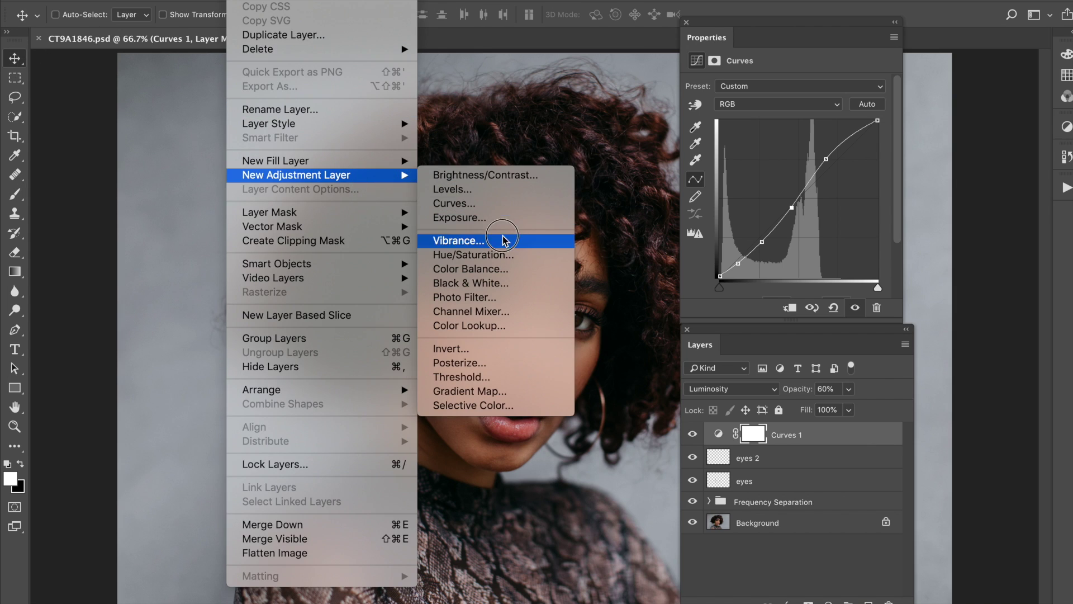
click(467, 297)
key(Return)
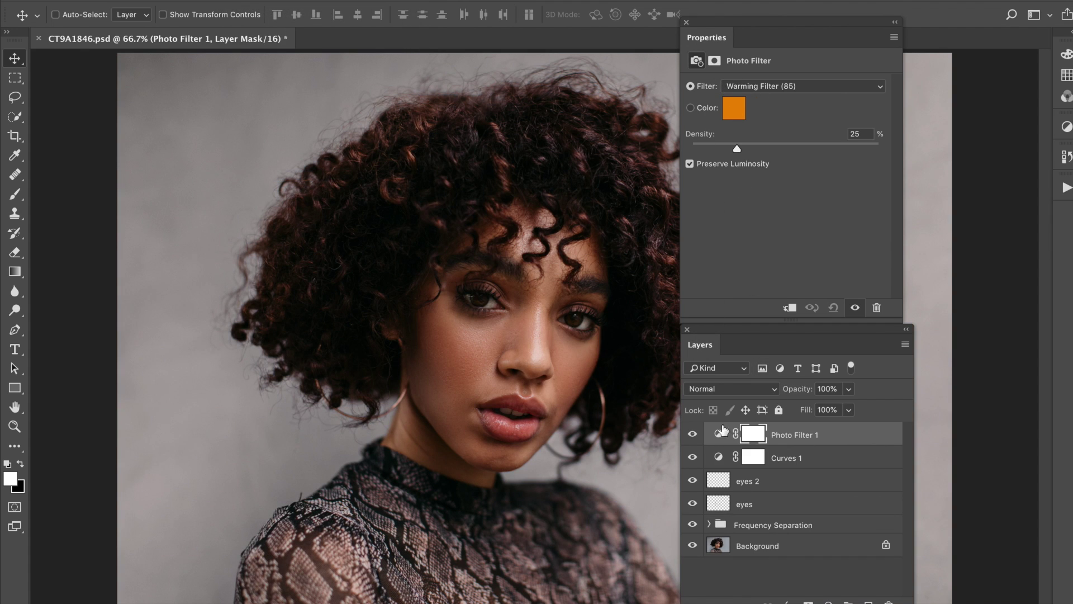
click(692, 435)
click(693, 435)
Step: Set the Photo Filter 1 layer opacity to 80%
click(826, 388)
text(80)
key(Return)
click(241, 1)
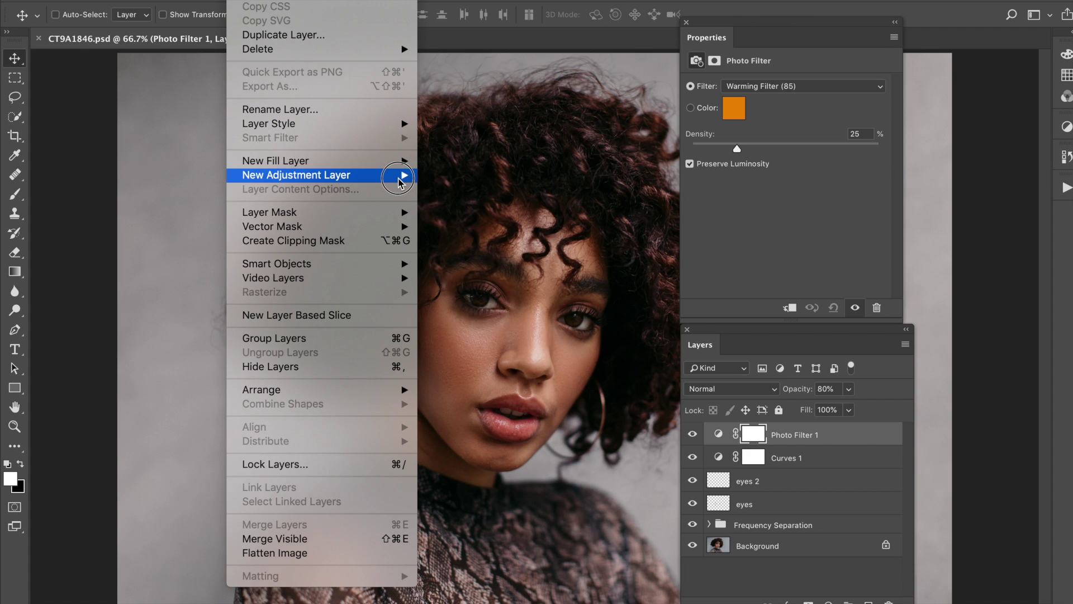
mouse_move(402, 175)
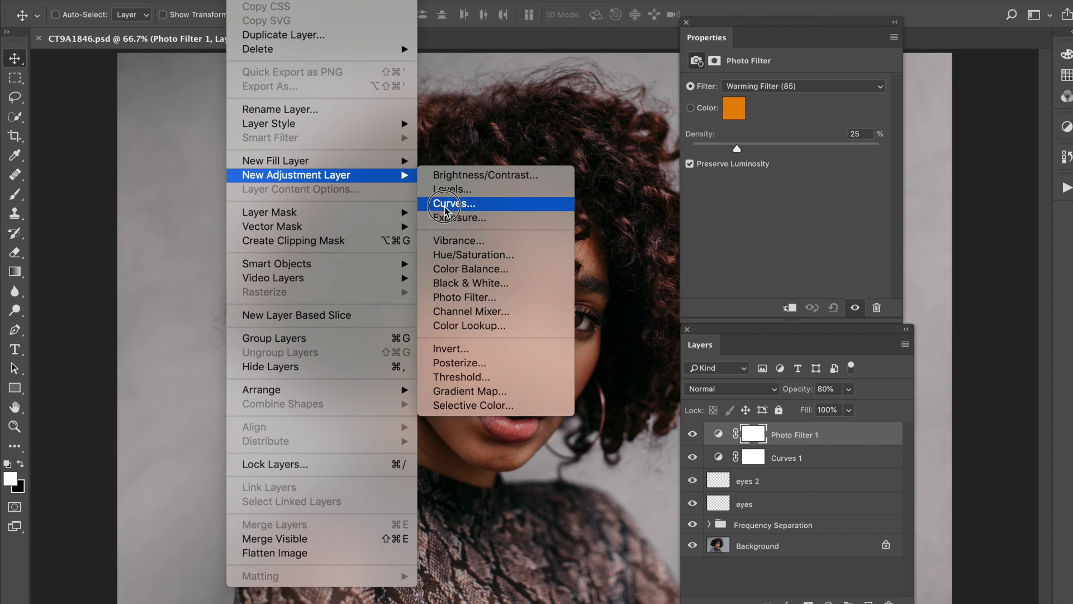
Step: Add a Black & White 1 layer in Soft Light blending at 14% opacity
click(488, 284)
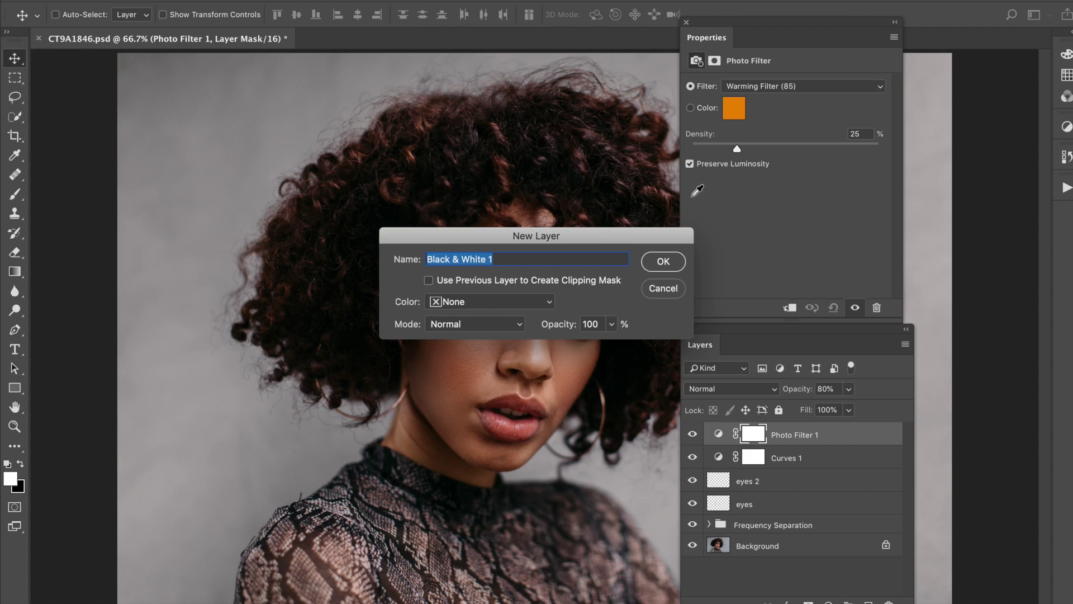
key(Return)
click(737, 388)
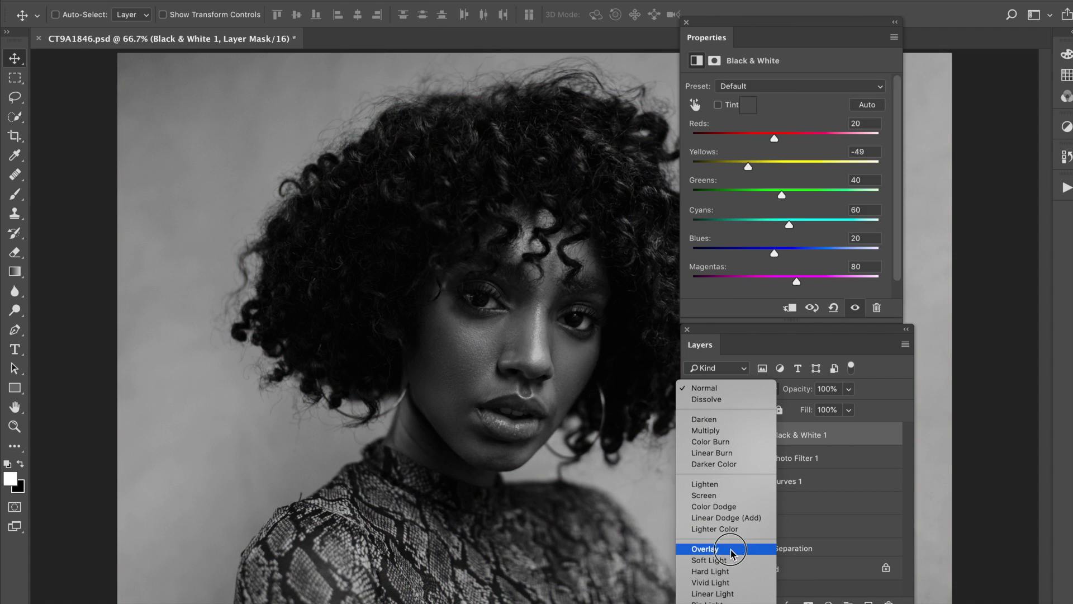
click(742, 556)
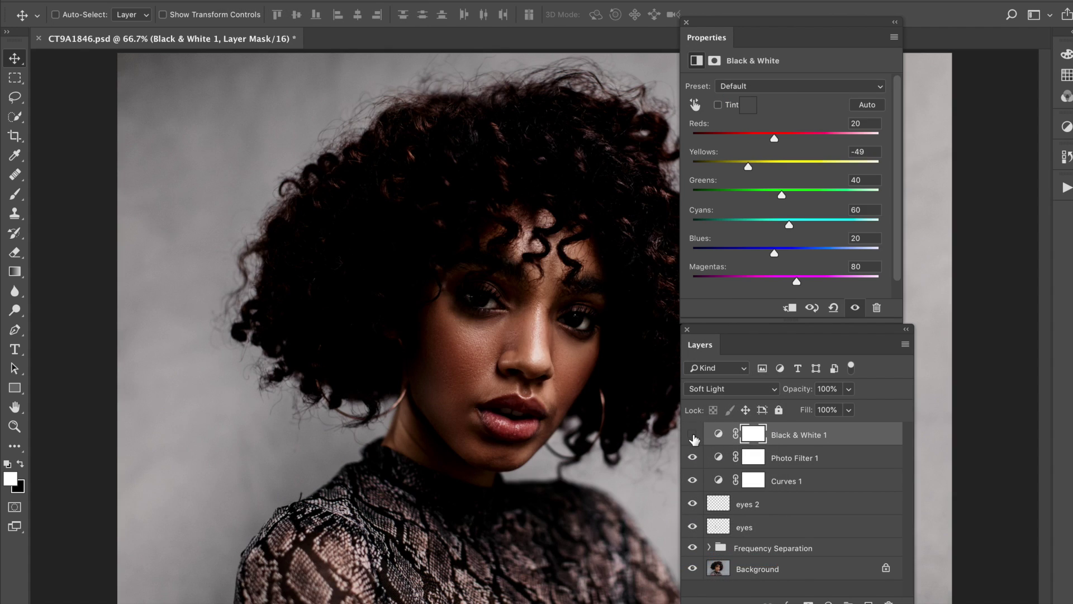
click(693, 435)
click(693, 435)
key(2)
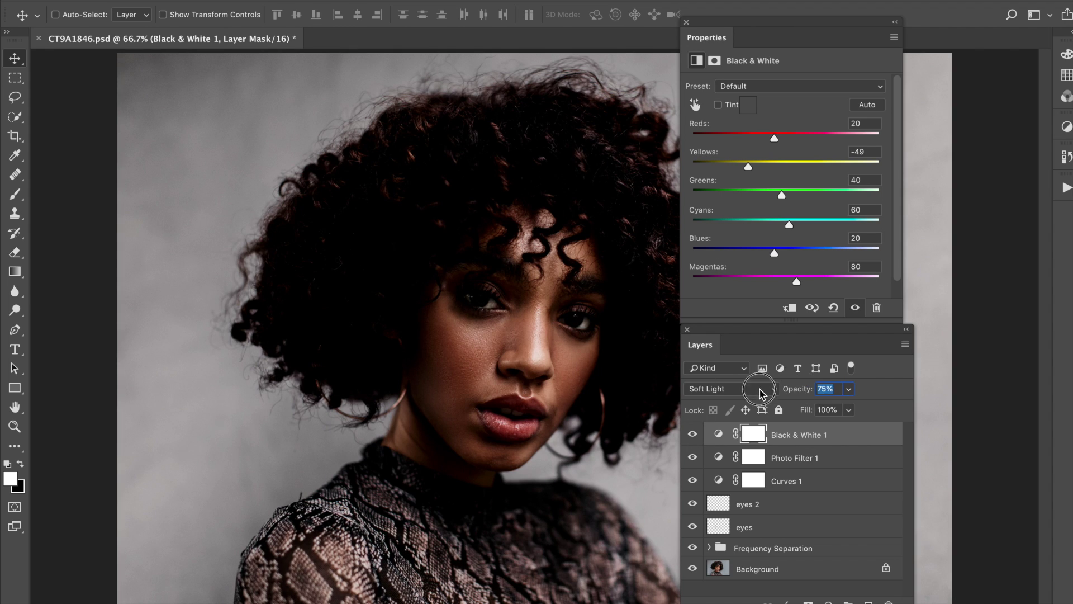
key(1)
key(4)
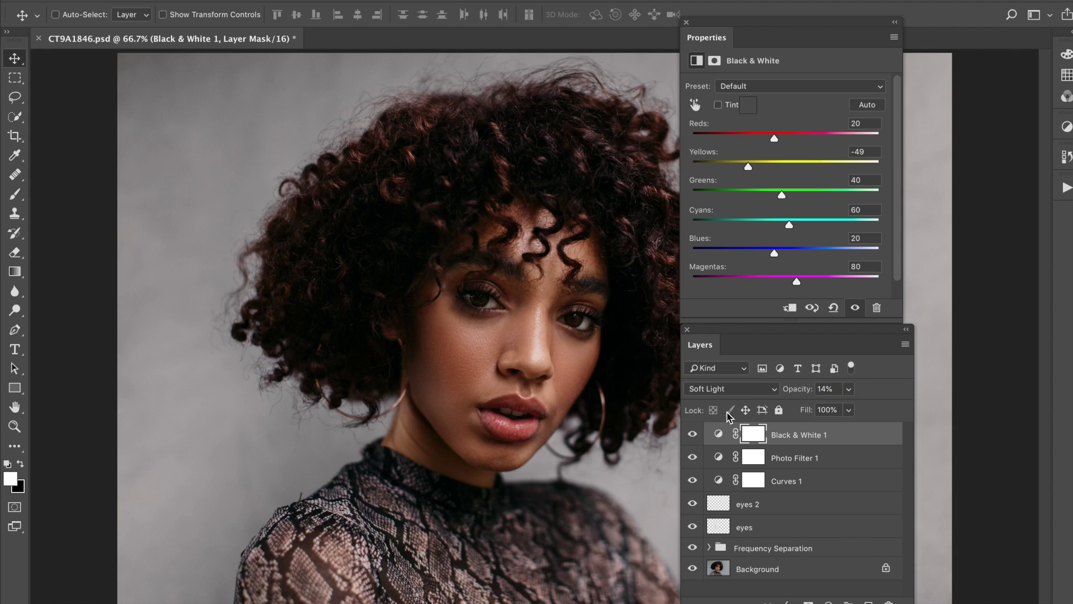
Step: Turn on the peach Tint and raise the Black & White Reds value to 32
click(719, 106)
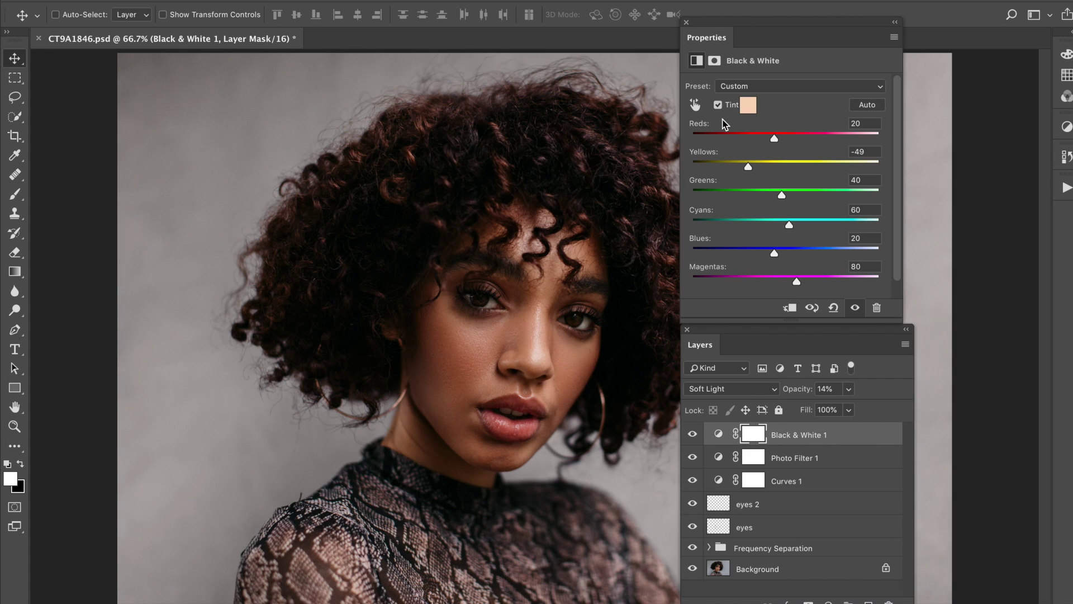
click(692, 435)
click(692, 436)
click(790, 134)
drag(780, 140, 779, 139)
click(259, 2)
Step: Add a Color Fill 1 layer in dark purple (3d2146)
mouse_move(396, 161)
click(427, 165)
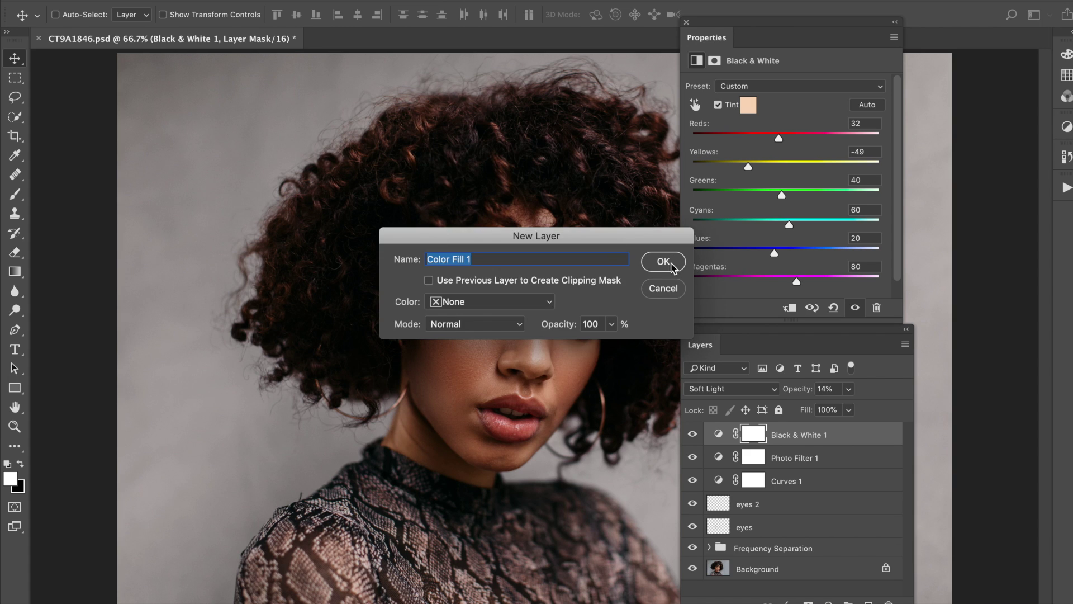
key(Return)
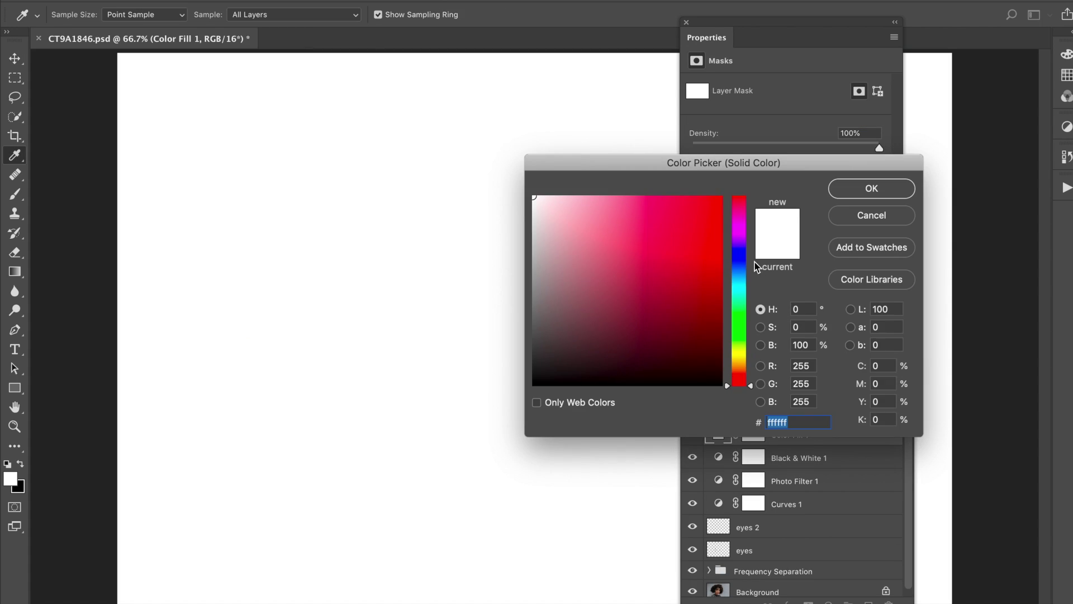
click(739, 235)
click(632, 334)
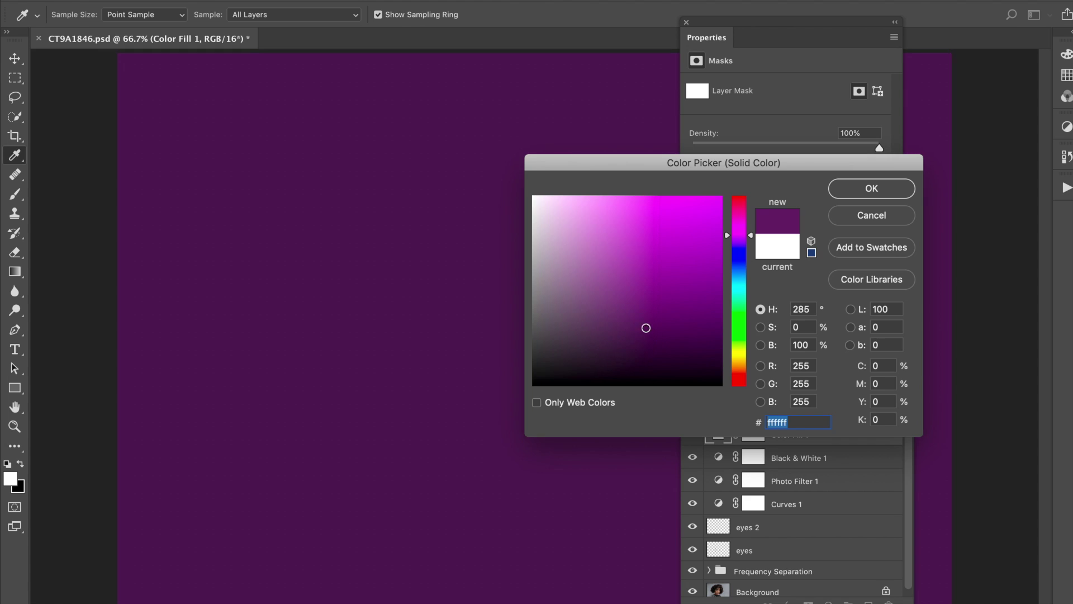
click(871, 190)
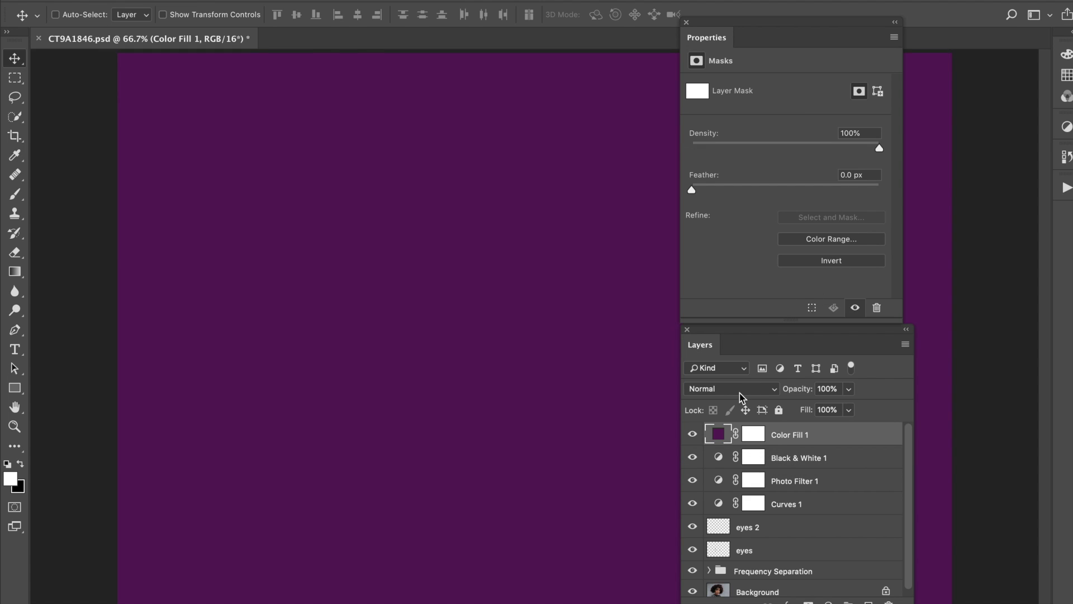
Step: Set the purple fill to Exclusion blending at 9% opacity and compare it
click(739, 391)
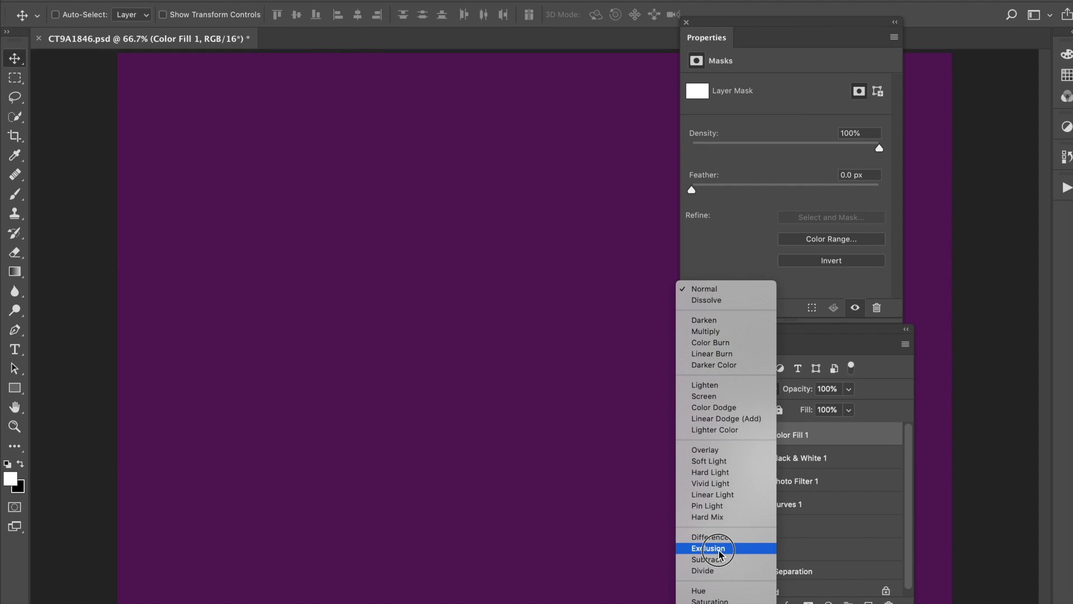
click(720, 550)
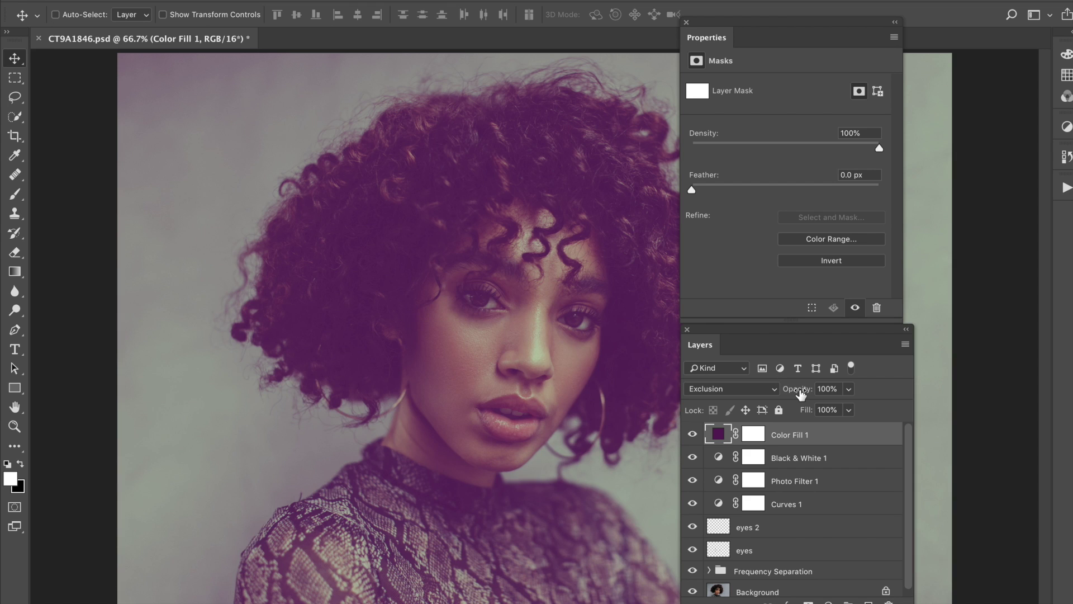
drag(800, 393, 735, 408)
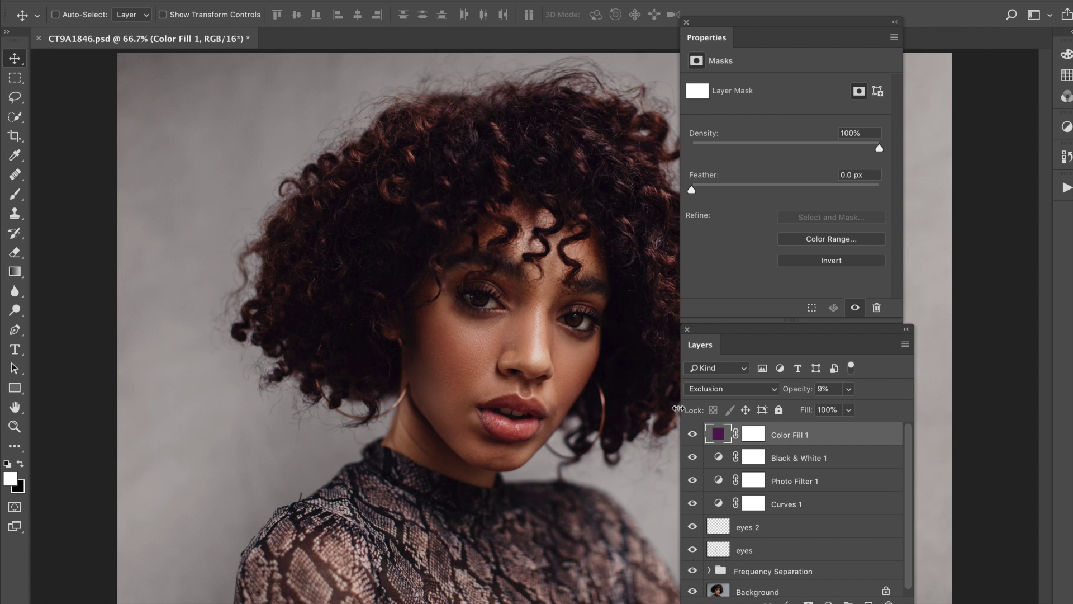
click(693, 435)
click(693, 435)
double_click(720, 435)
drag(634, 158, 751, 147)
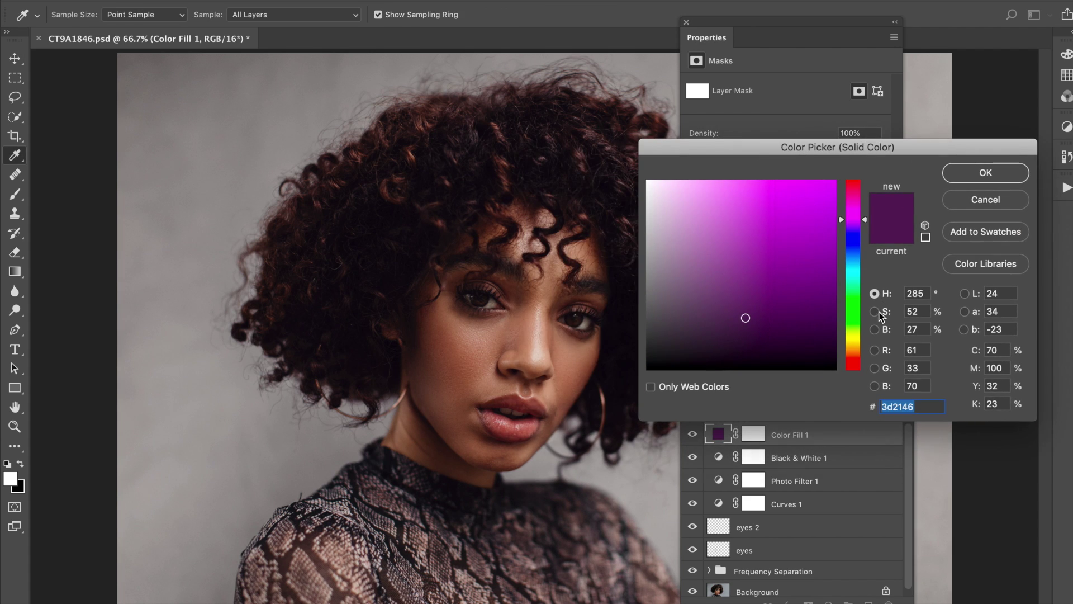
drag(855, 316, 860, 282)
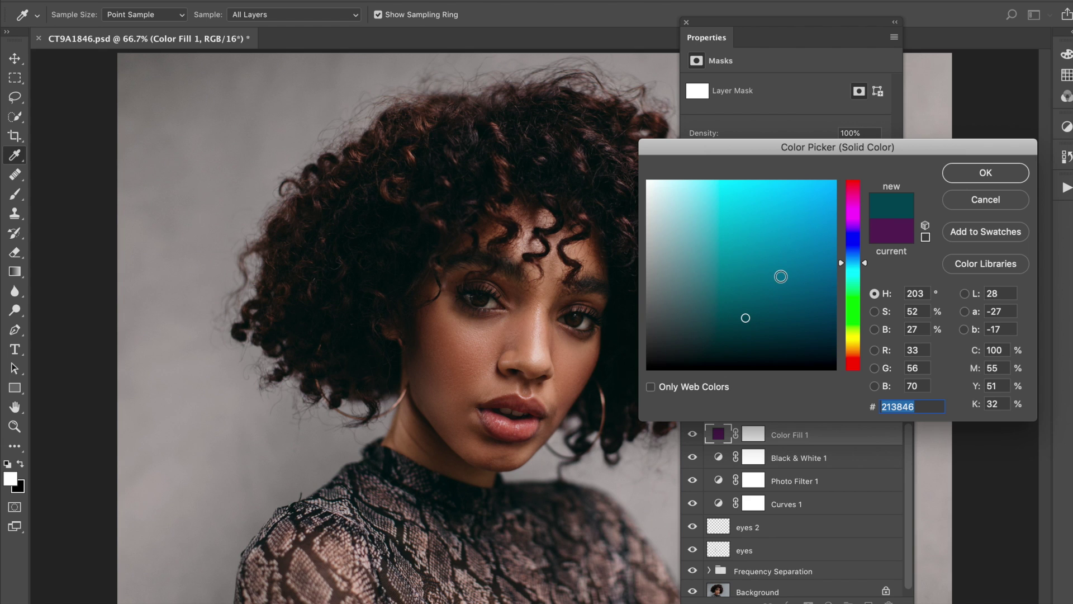
click(789, 256)
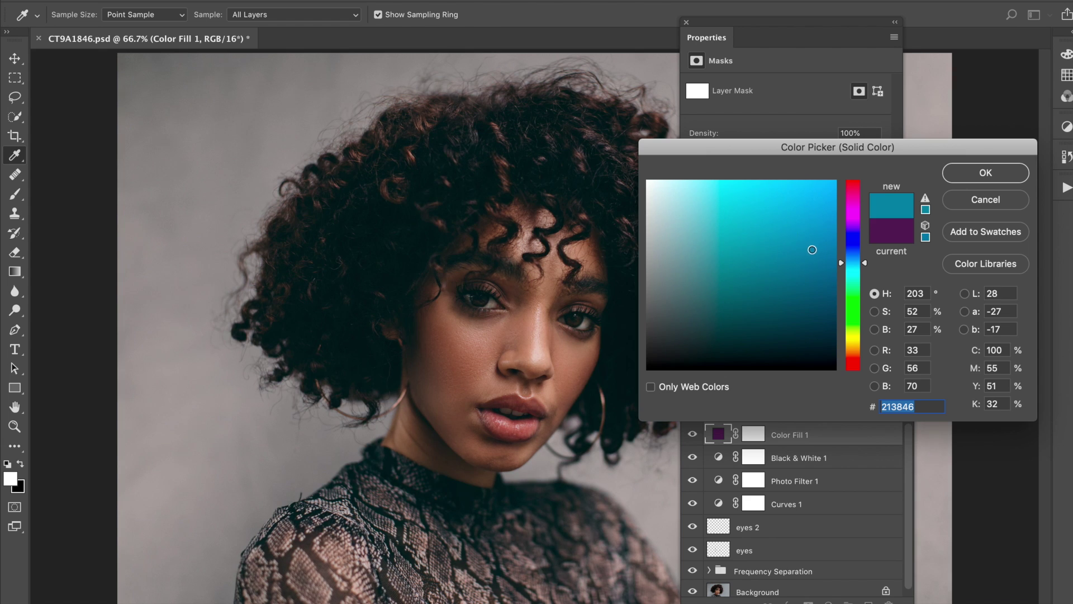
click(783, 249)
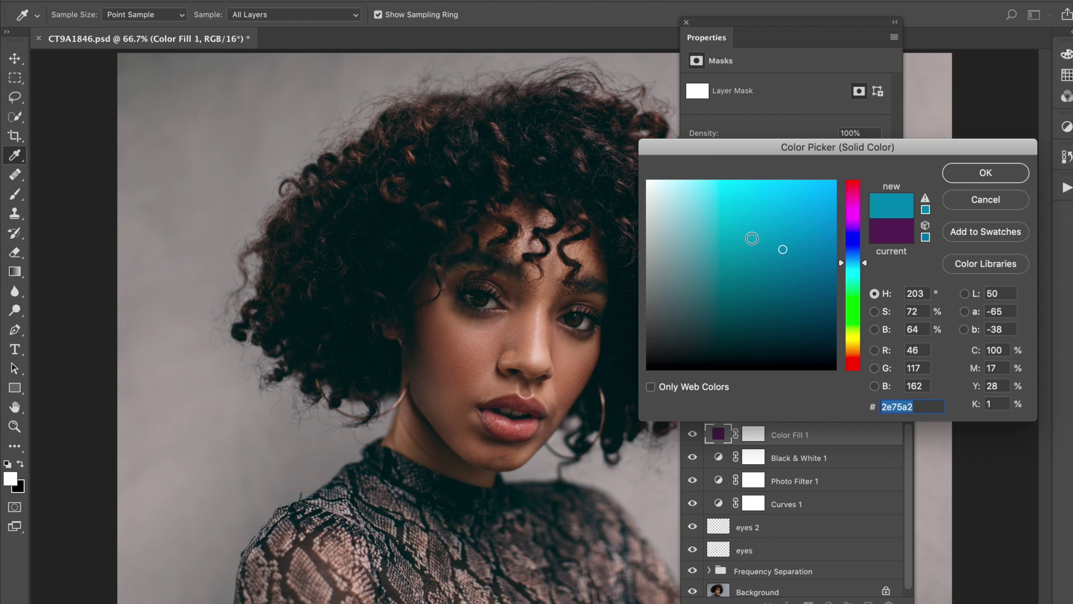
click(856, 339)
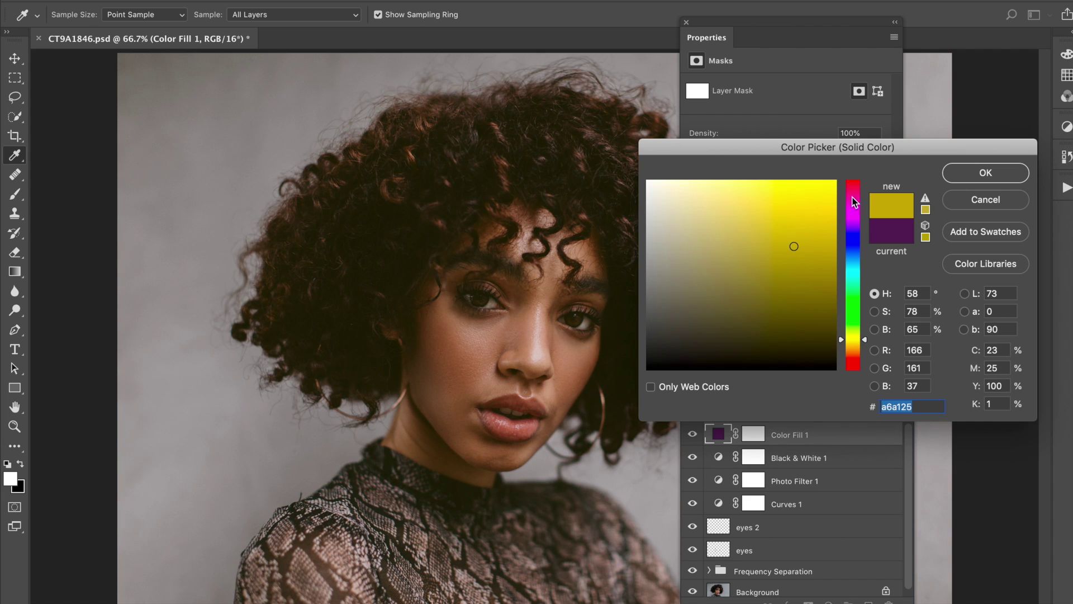
click(862, 364)
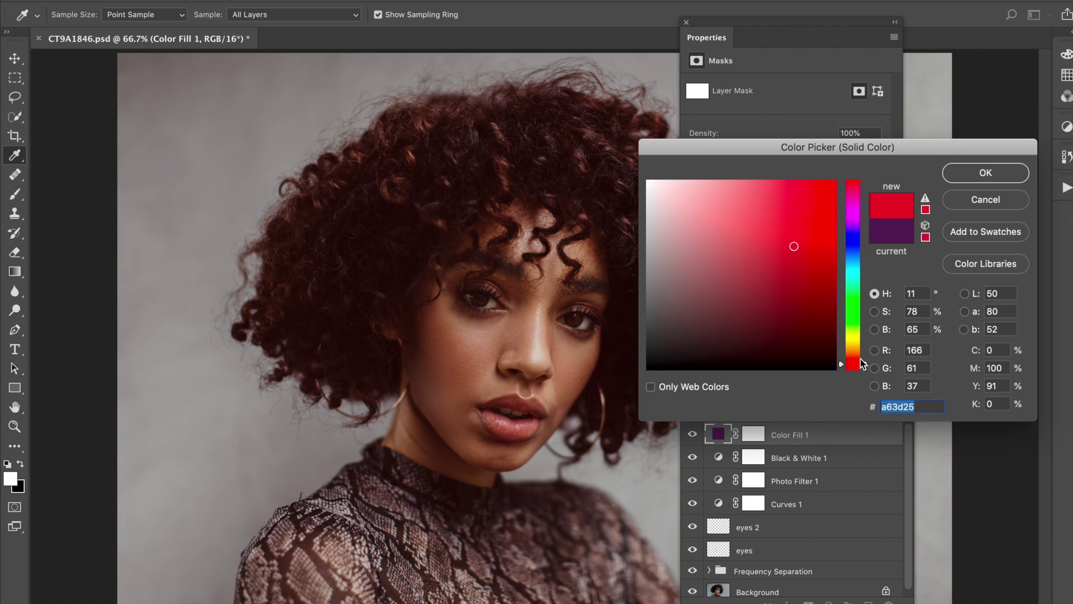
click(849, 312)
click(852, 275)
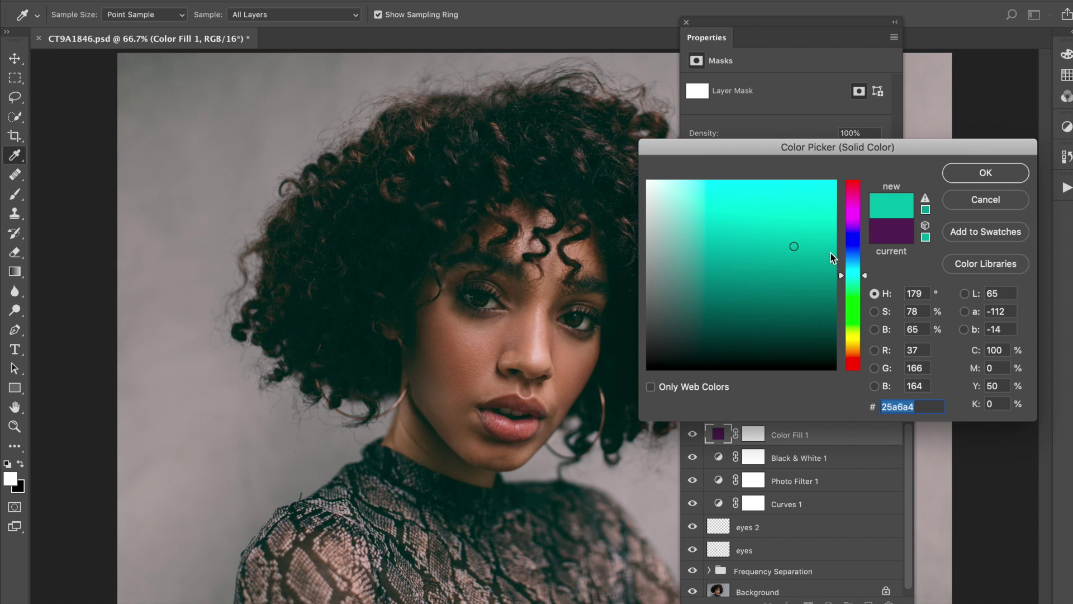
click(852, 260)
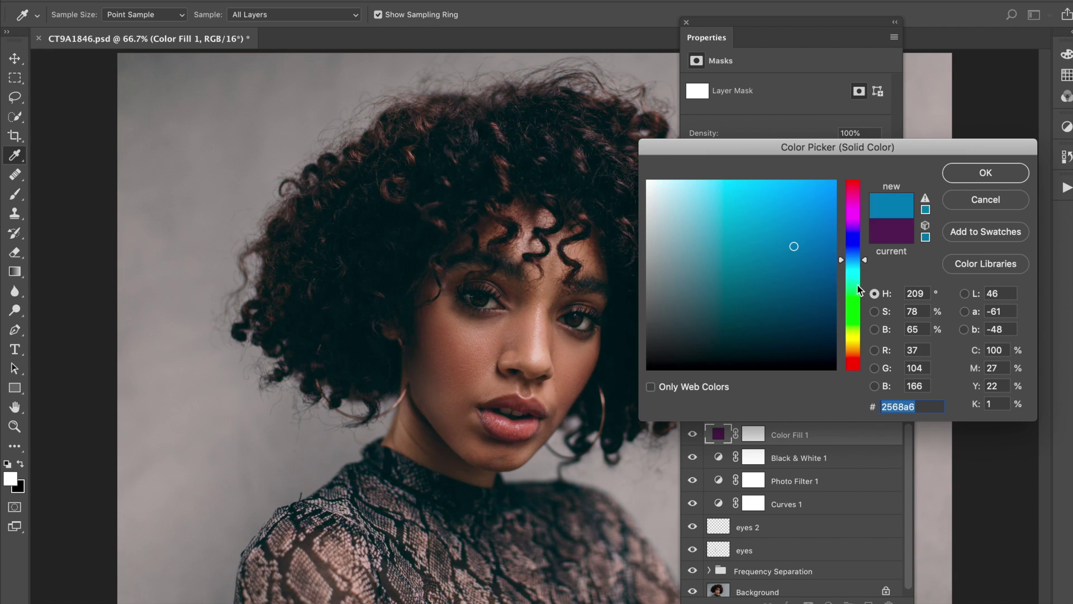
click(859, 350)
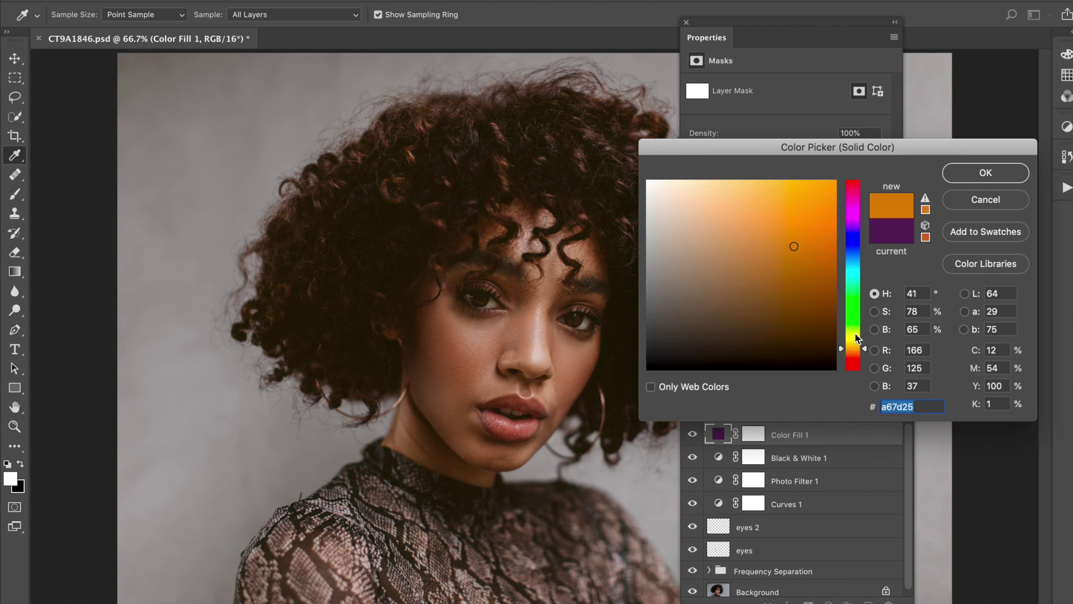
click(856, 334)
click(857, 343)
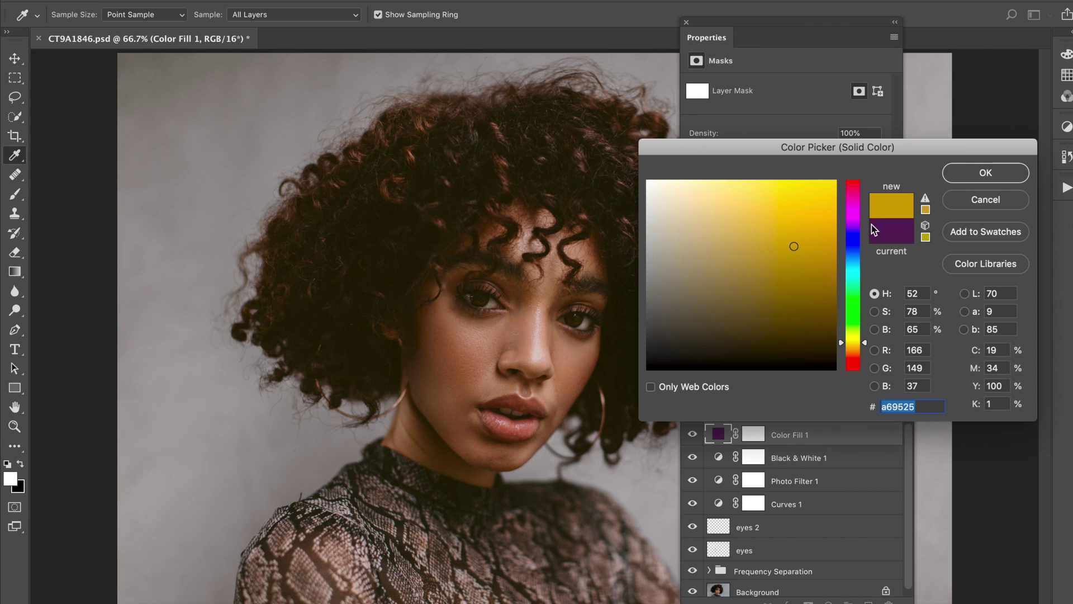
click(987, 202)
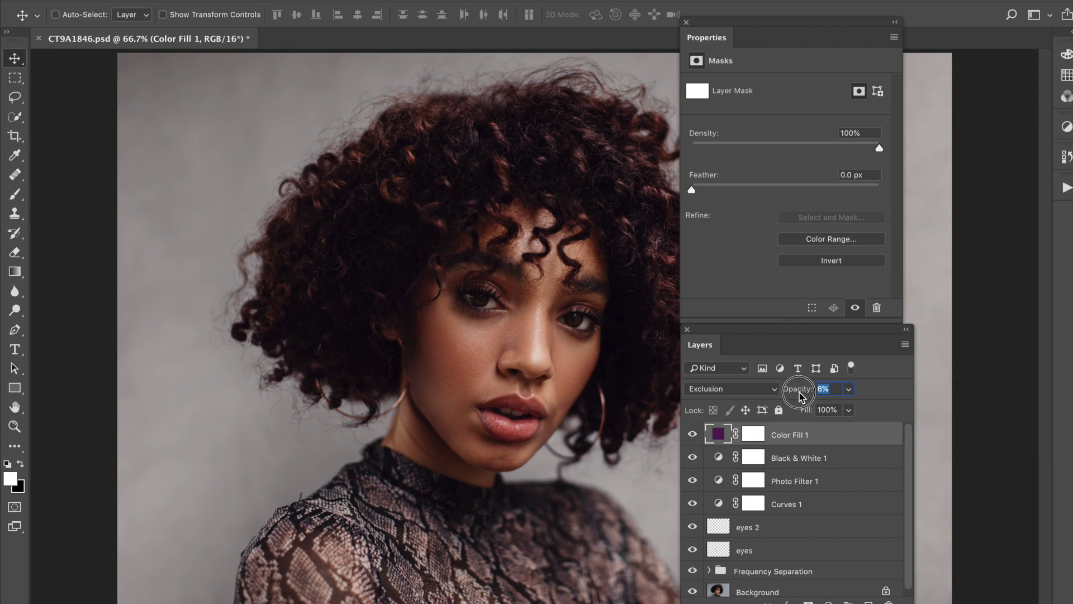
Step: Try the purple fill at 39% opacity, undo back to 4%, and open New Adjustment Layer
click(802, 391)
drag(796, 390, 833, 411)
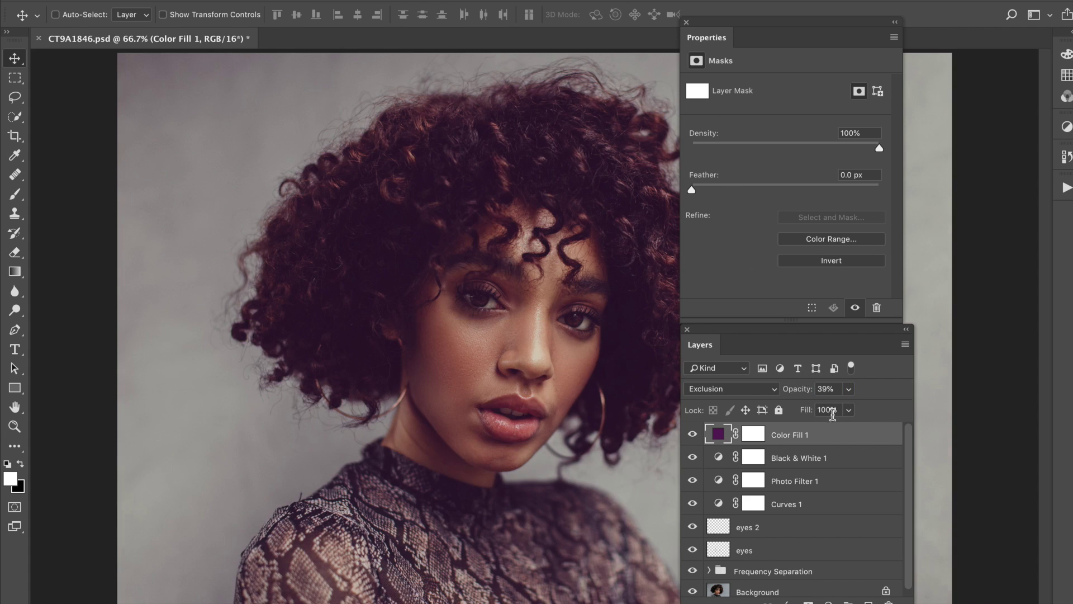
key(ctrl+z)
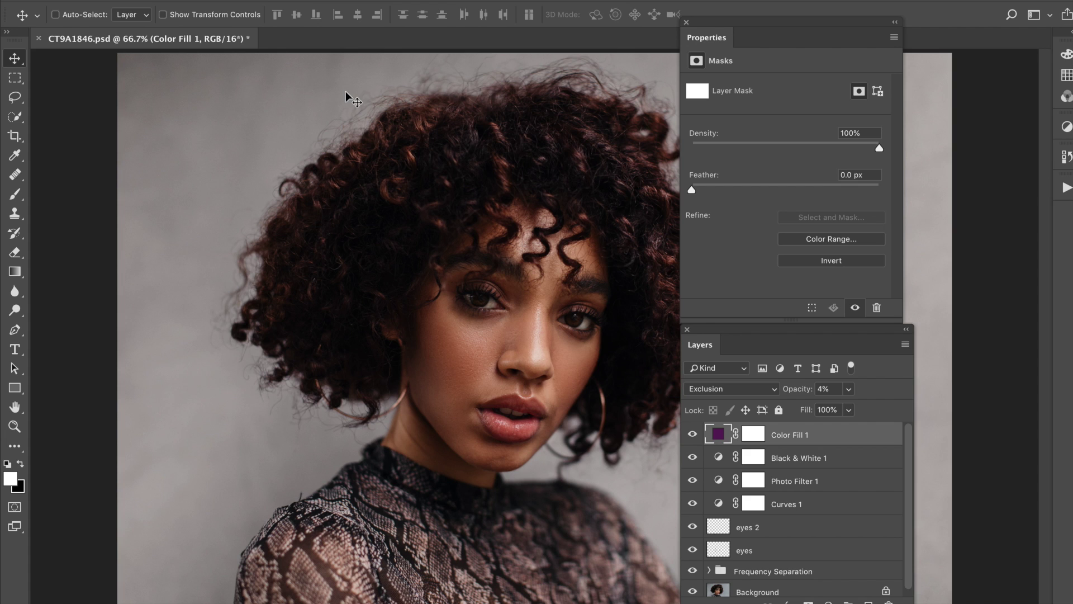
click(263, 0)
mouse_move(313, 174)
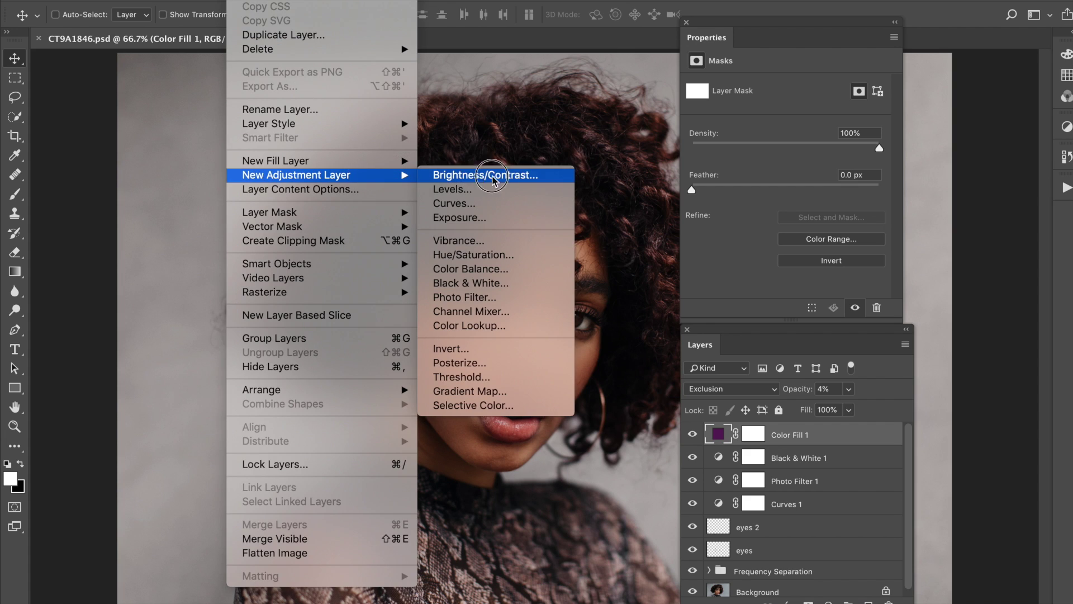
Step: Add an Exposure 1 layer at +0.21, compare it, and zoom out to fit the portrait
click(499, 218)
key(Return)
drag(785, 122, 786, 152)
click(692, 434)
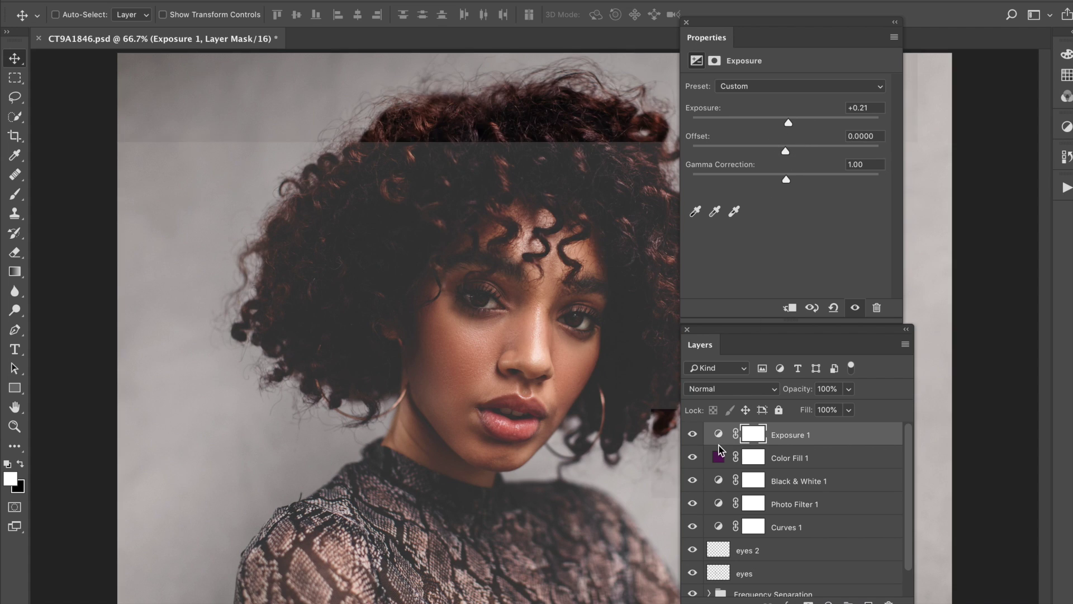
click(693, 434)
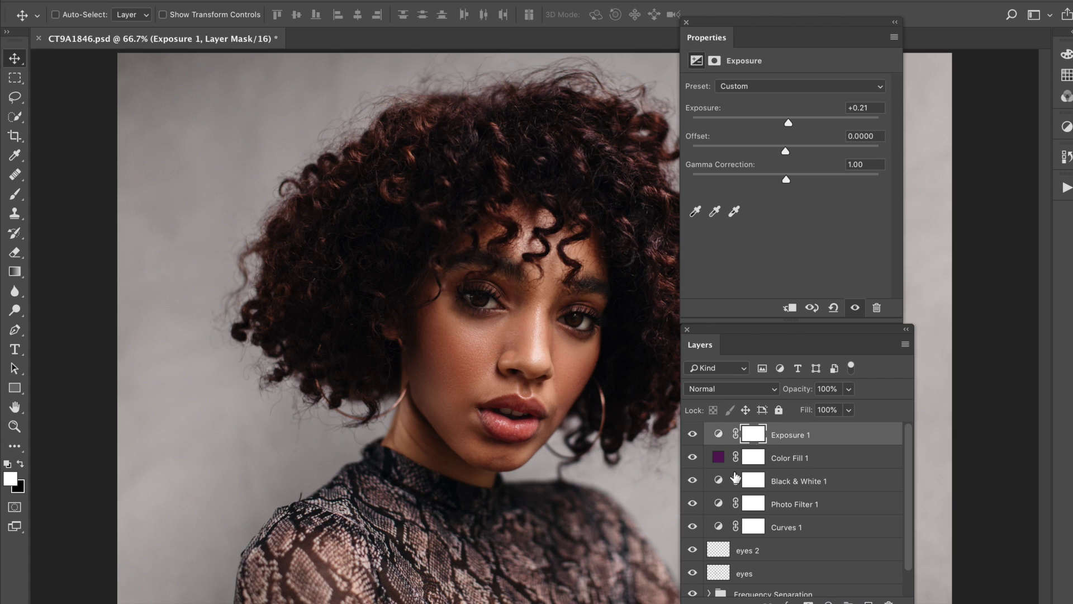
key(ctrl+minus)
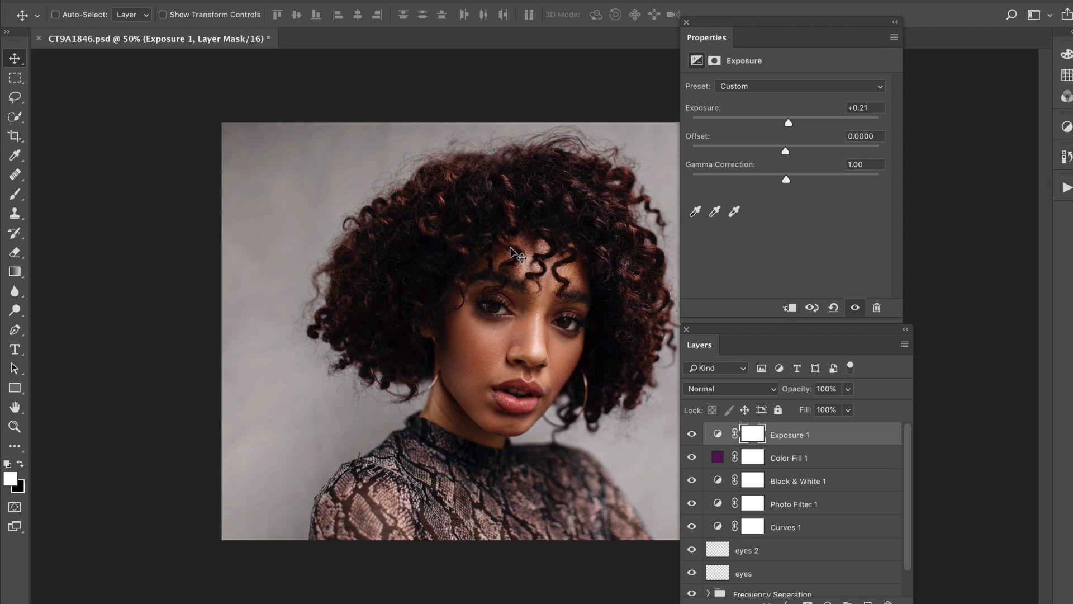
Step: Save, group the adjustment layers into Group 1, and add a hidden Background copy on top
key(ctrl+s)
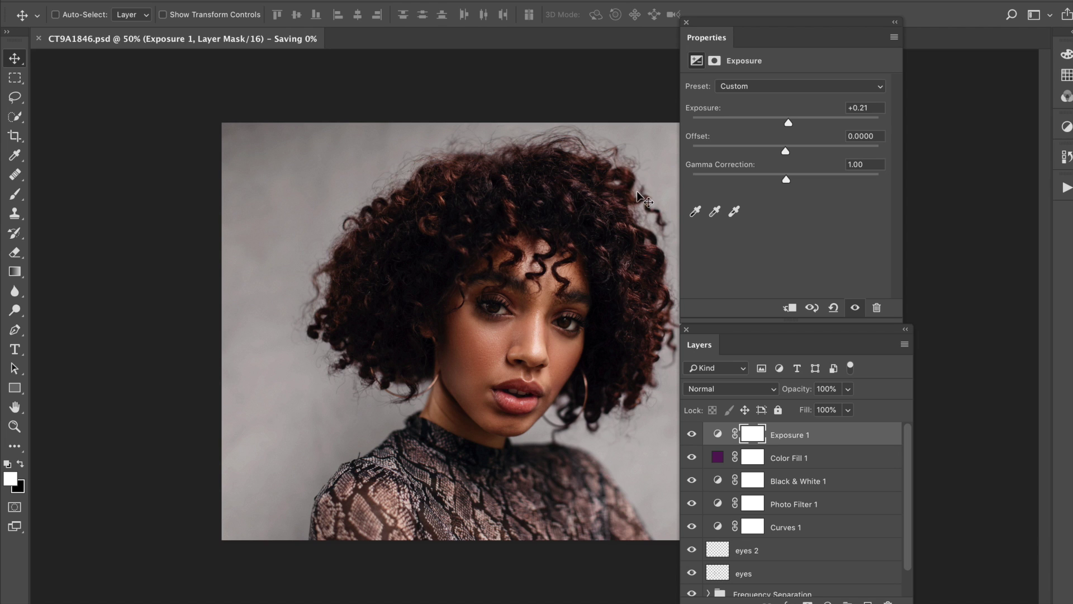
key(ctrl+g)
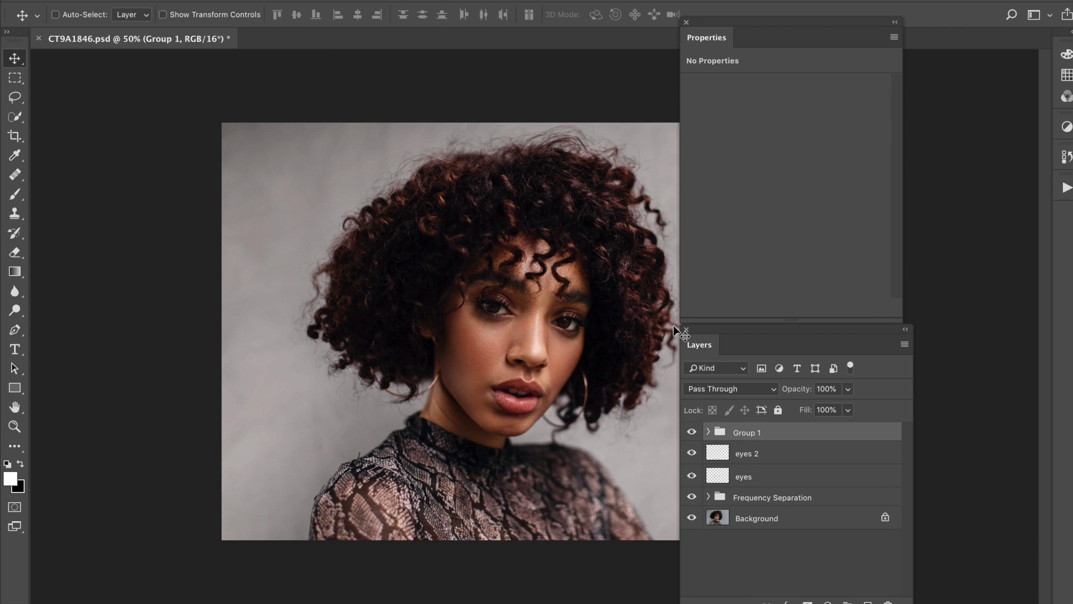
click(754, 520)
key(ctrl+j)
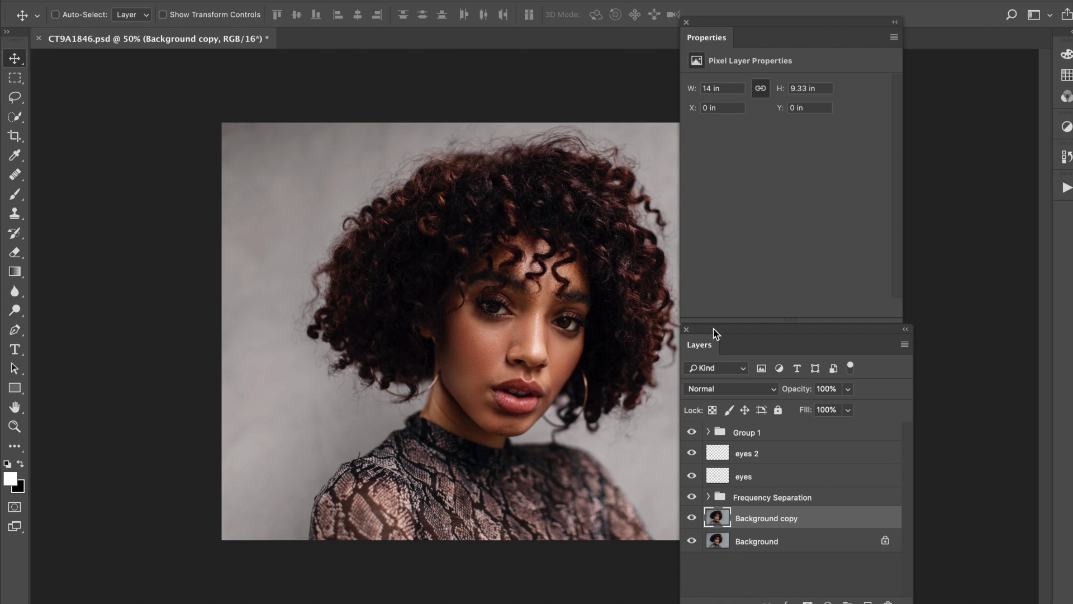
drag(782, 522, 776, 431)
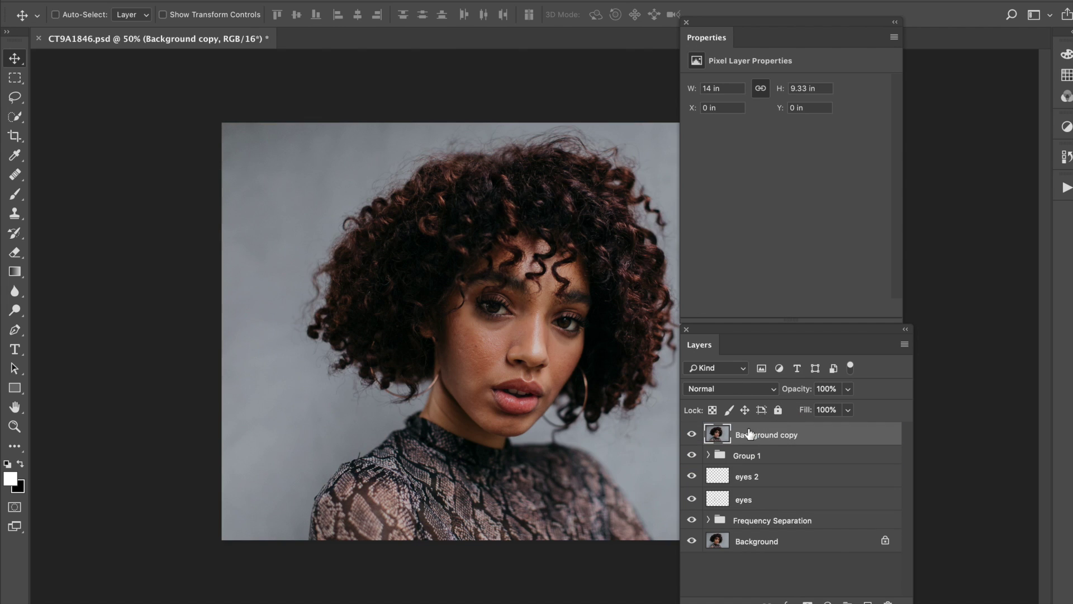
click(692, 436)
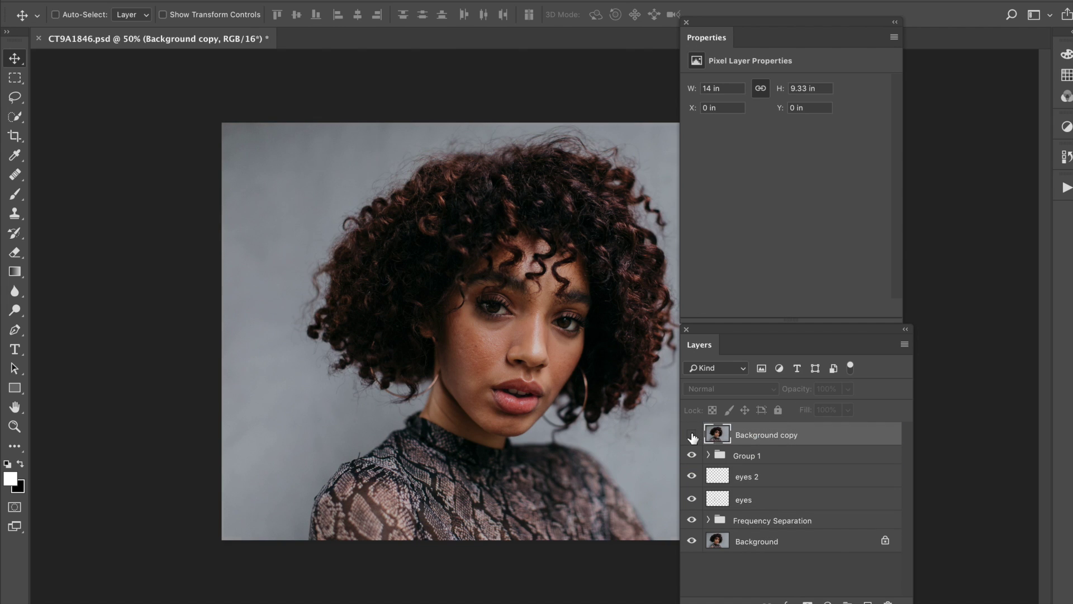